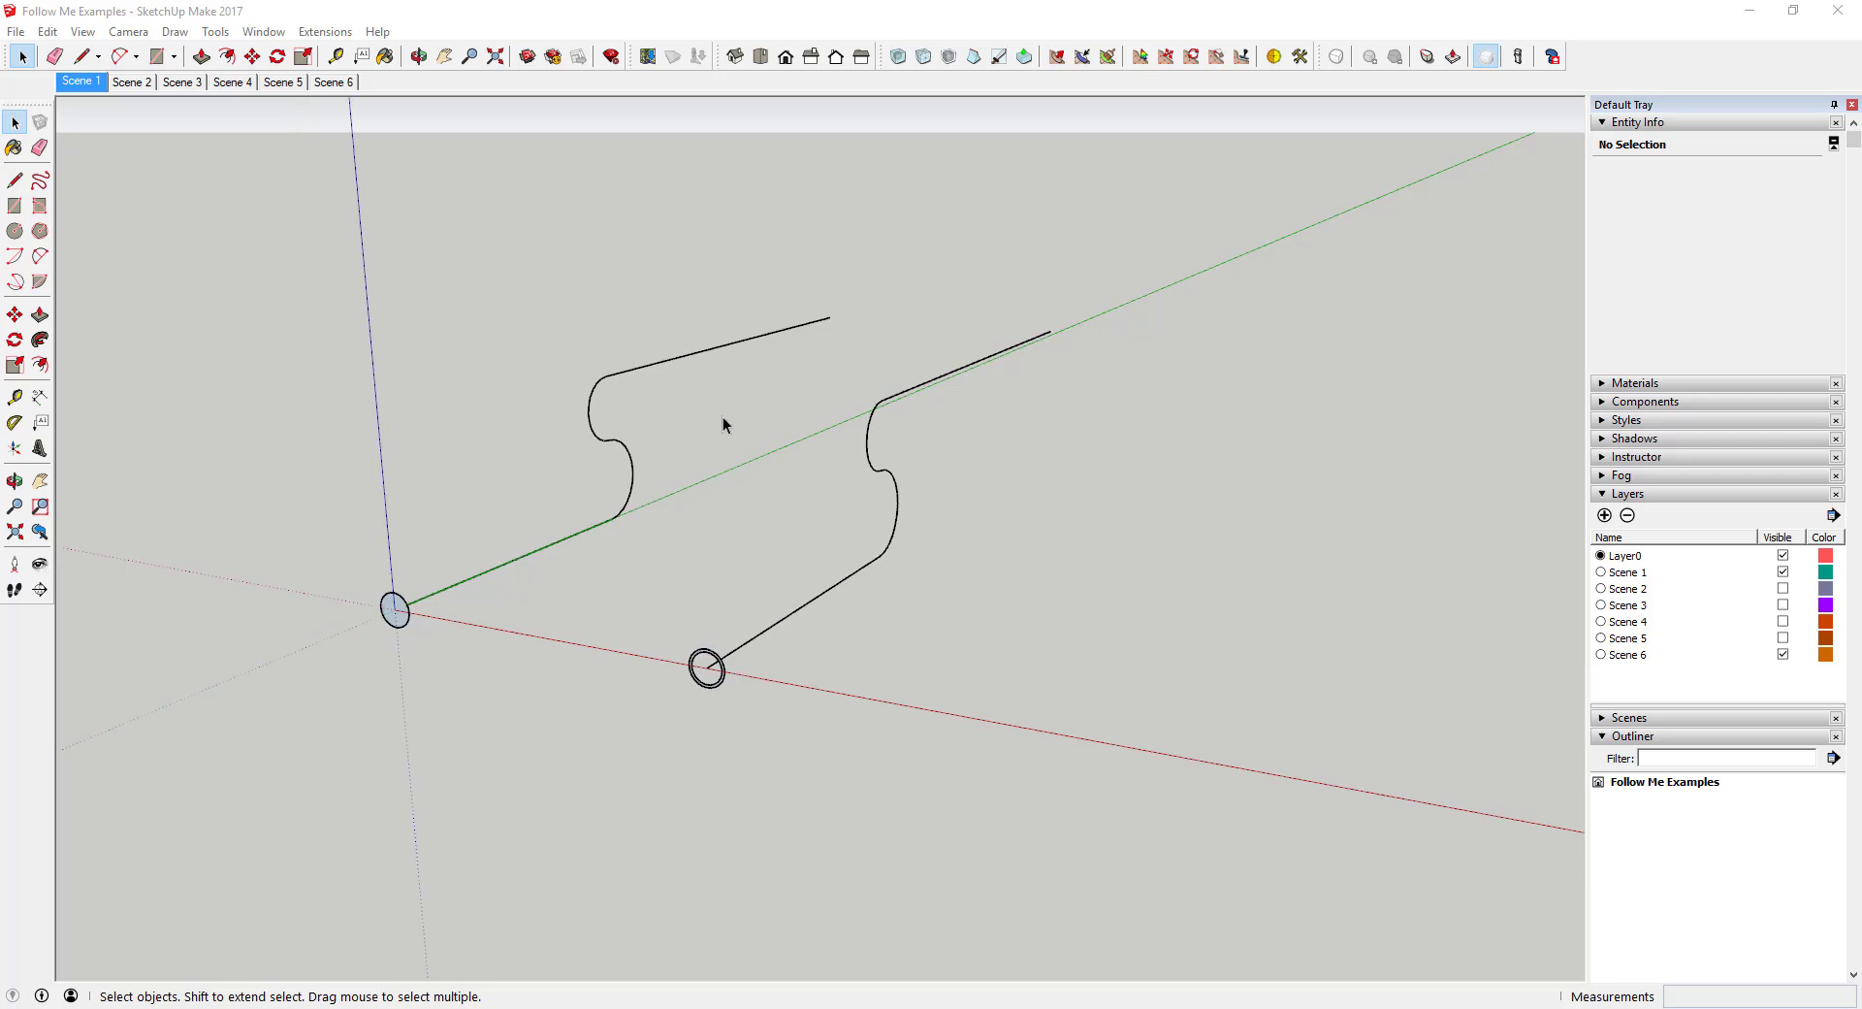
Examine the circular face at the origin and its S-curved path, selecting each of them in turn.
scroll(555, 554, up, 3)
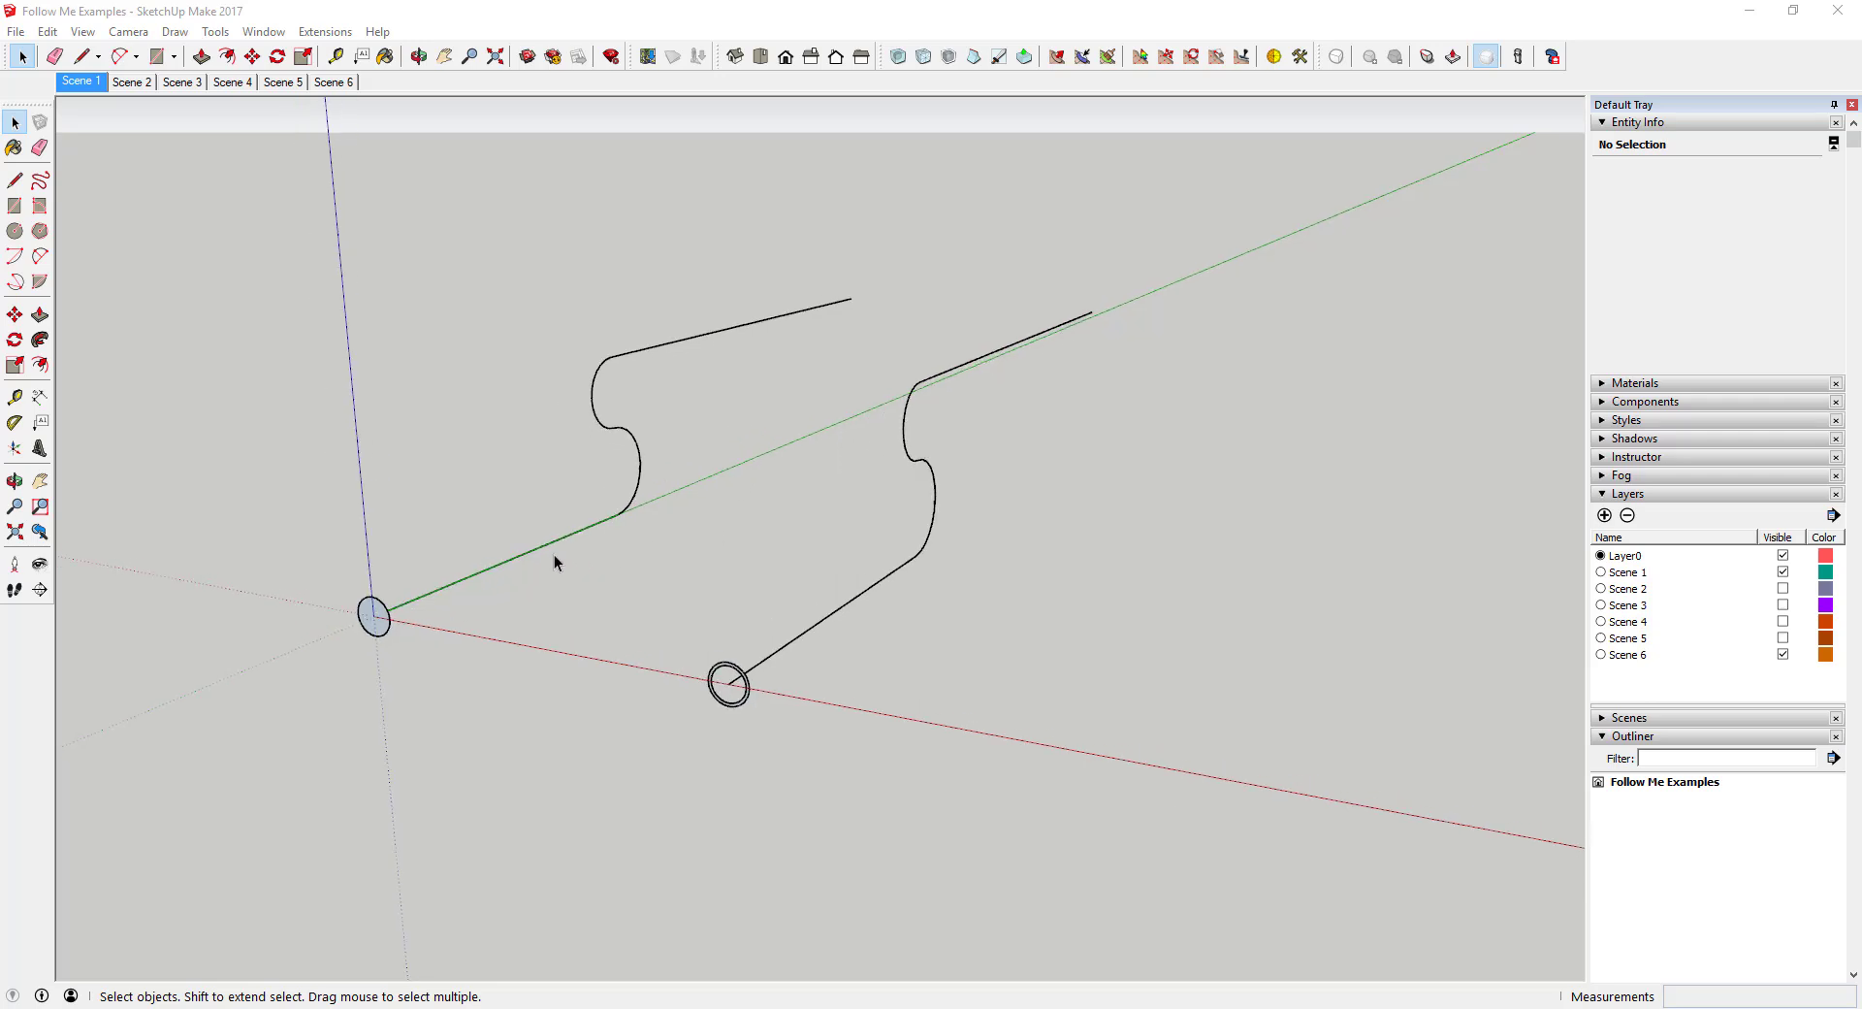
scroll(582, 559, up, 1)
click(291, 644)
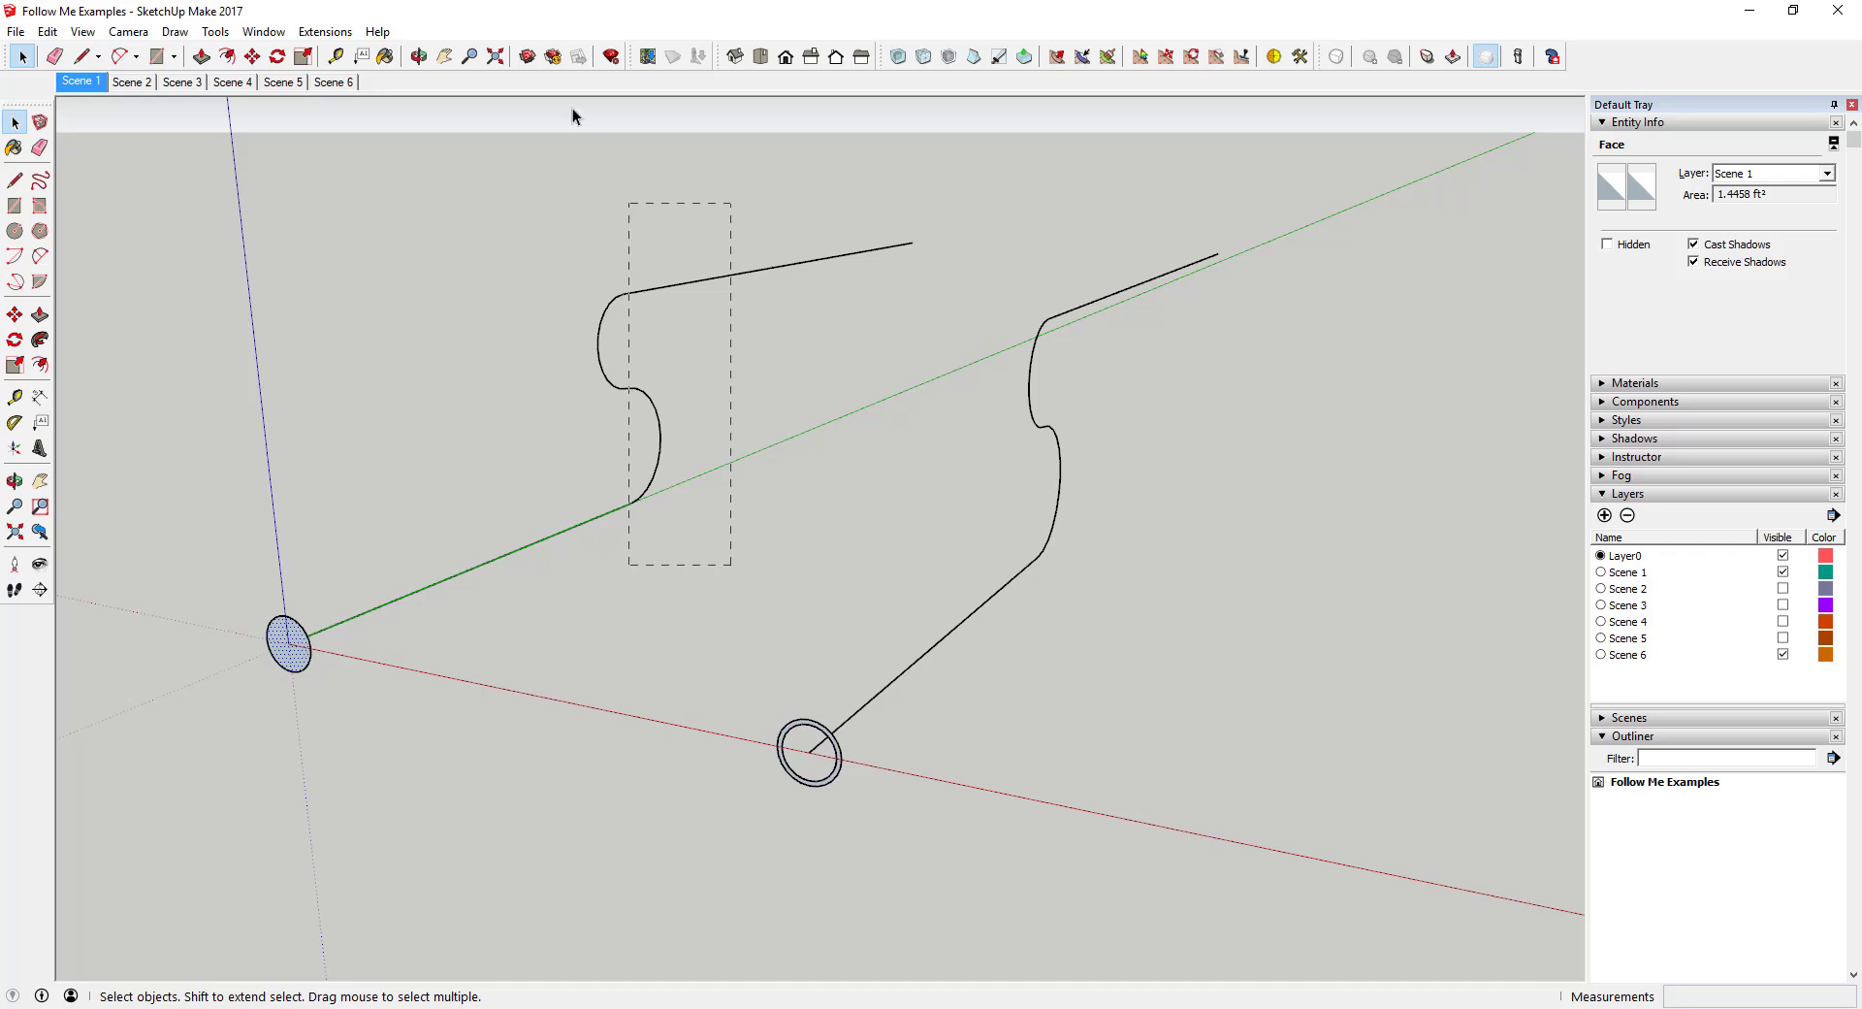
drag(572, 115, 567, 122)
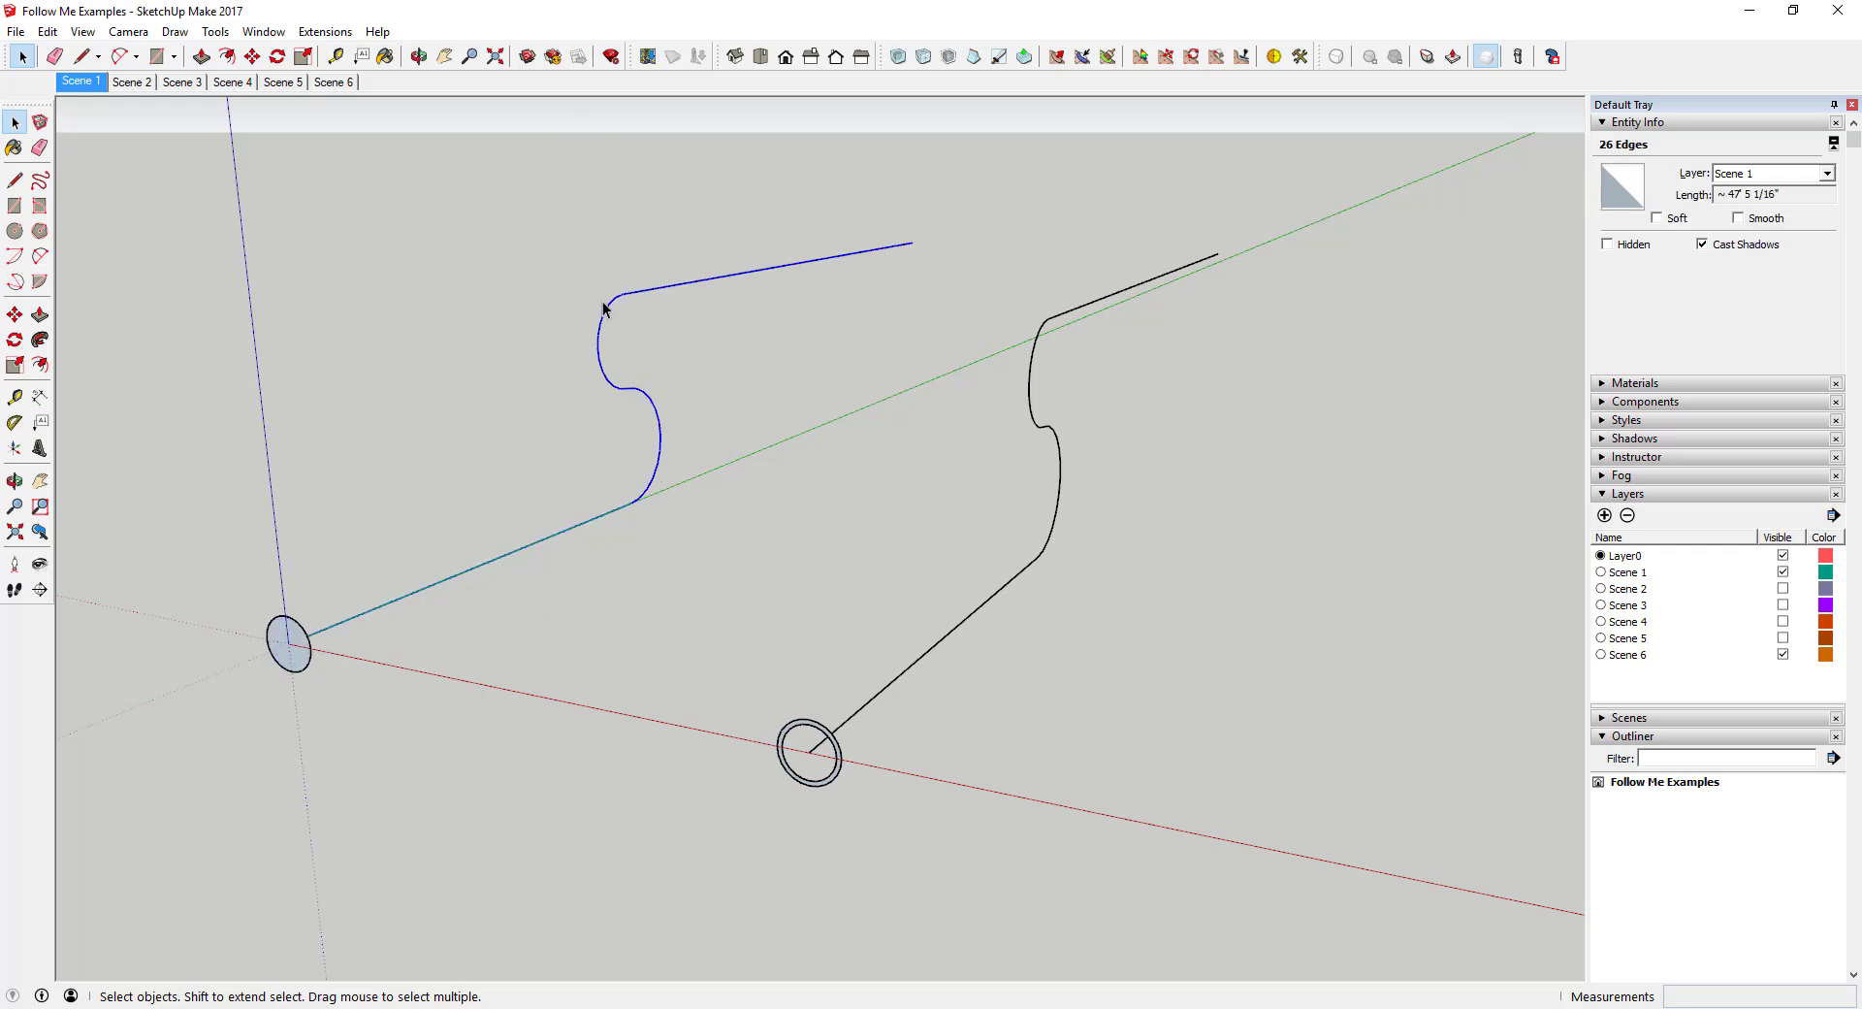
click(727, 496)
key(o)
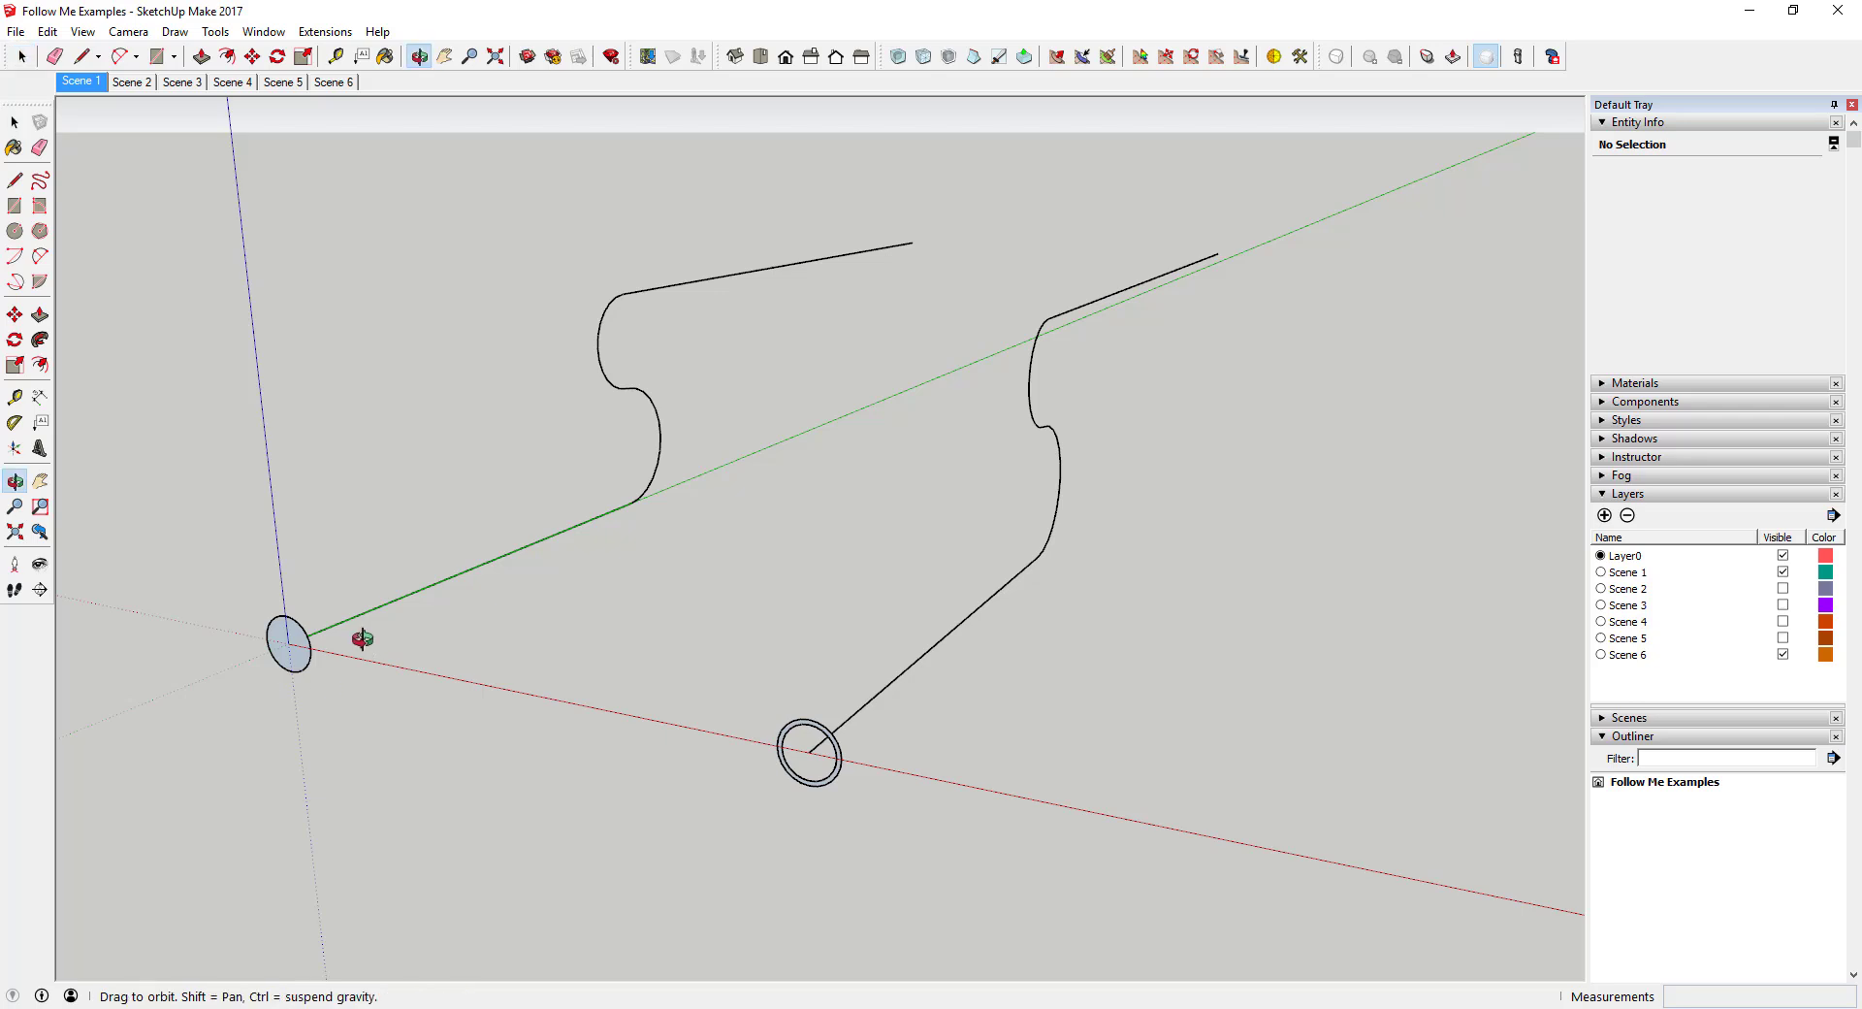
drag(361, 638, 308, 621)
key(space)
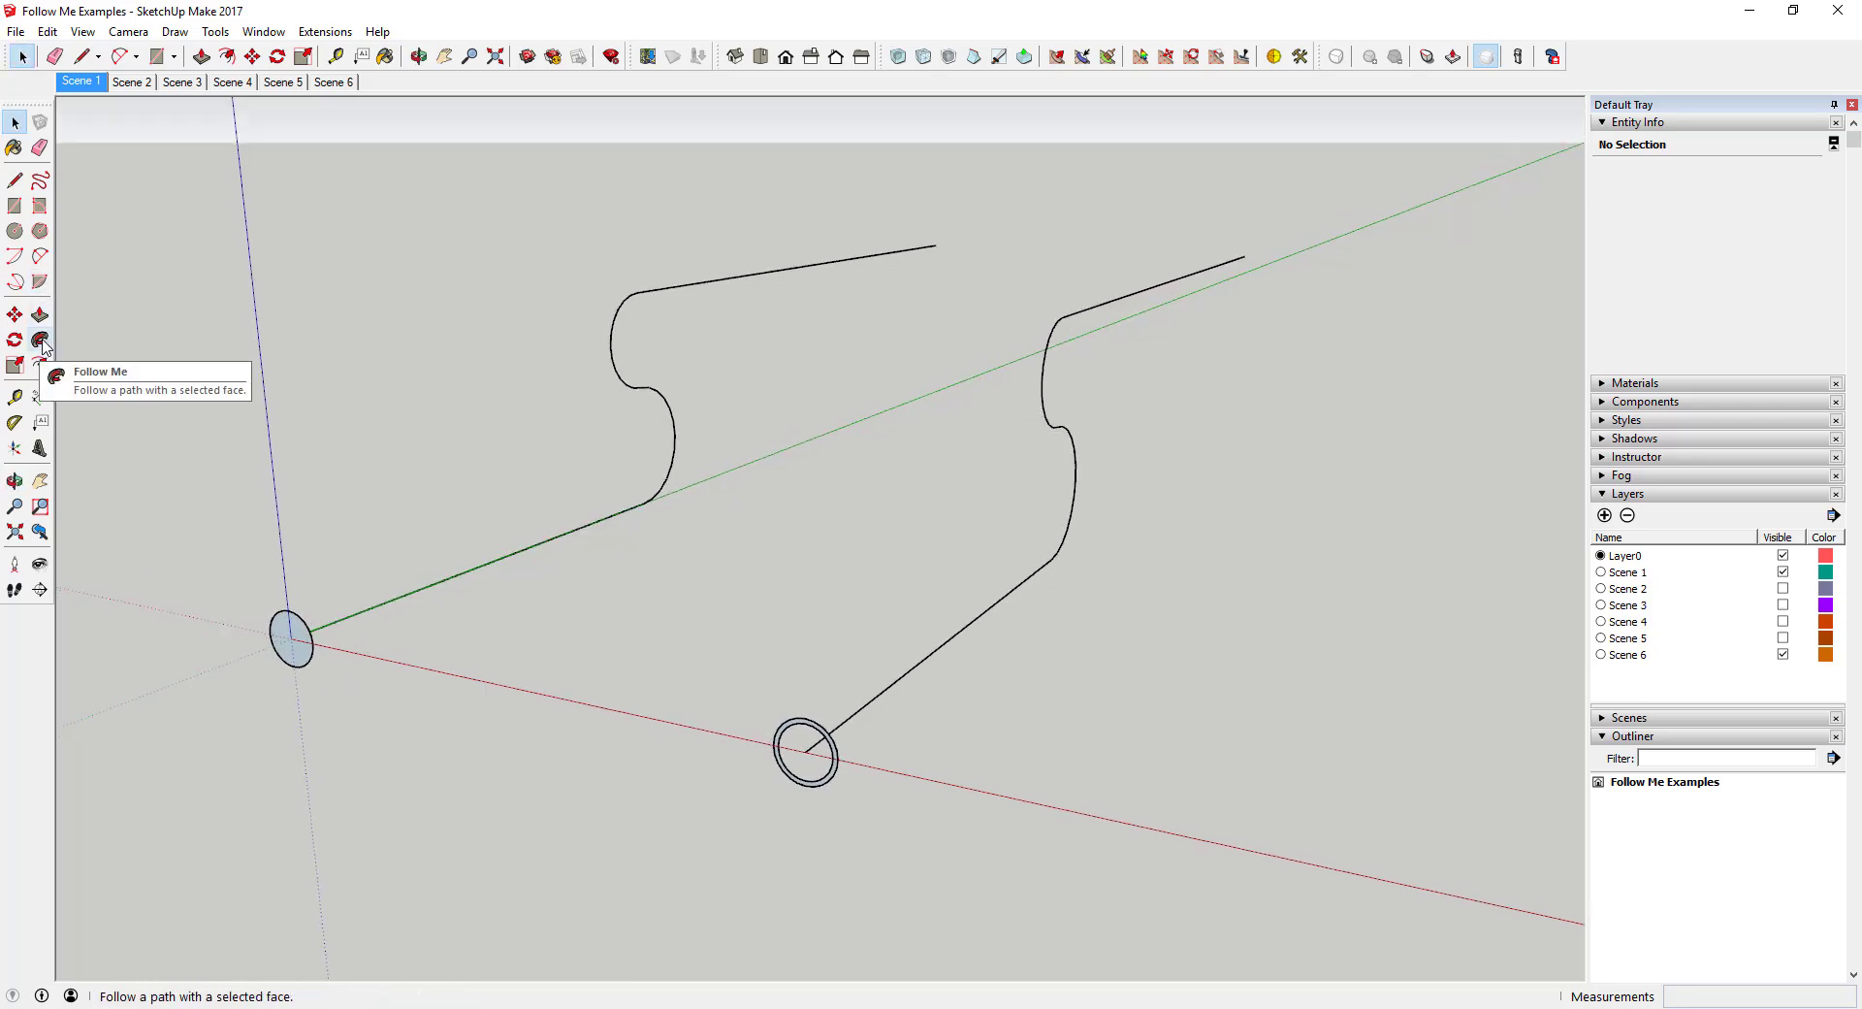
Try to sweep the circular face manually along the S-curved path with Follow Me.
click(40, 339)
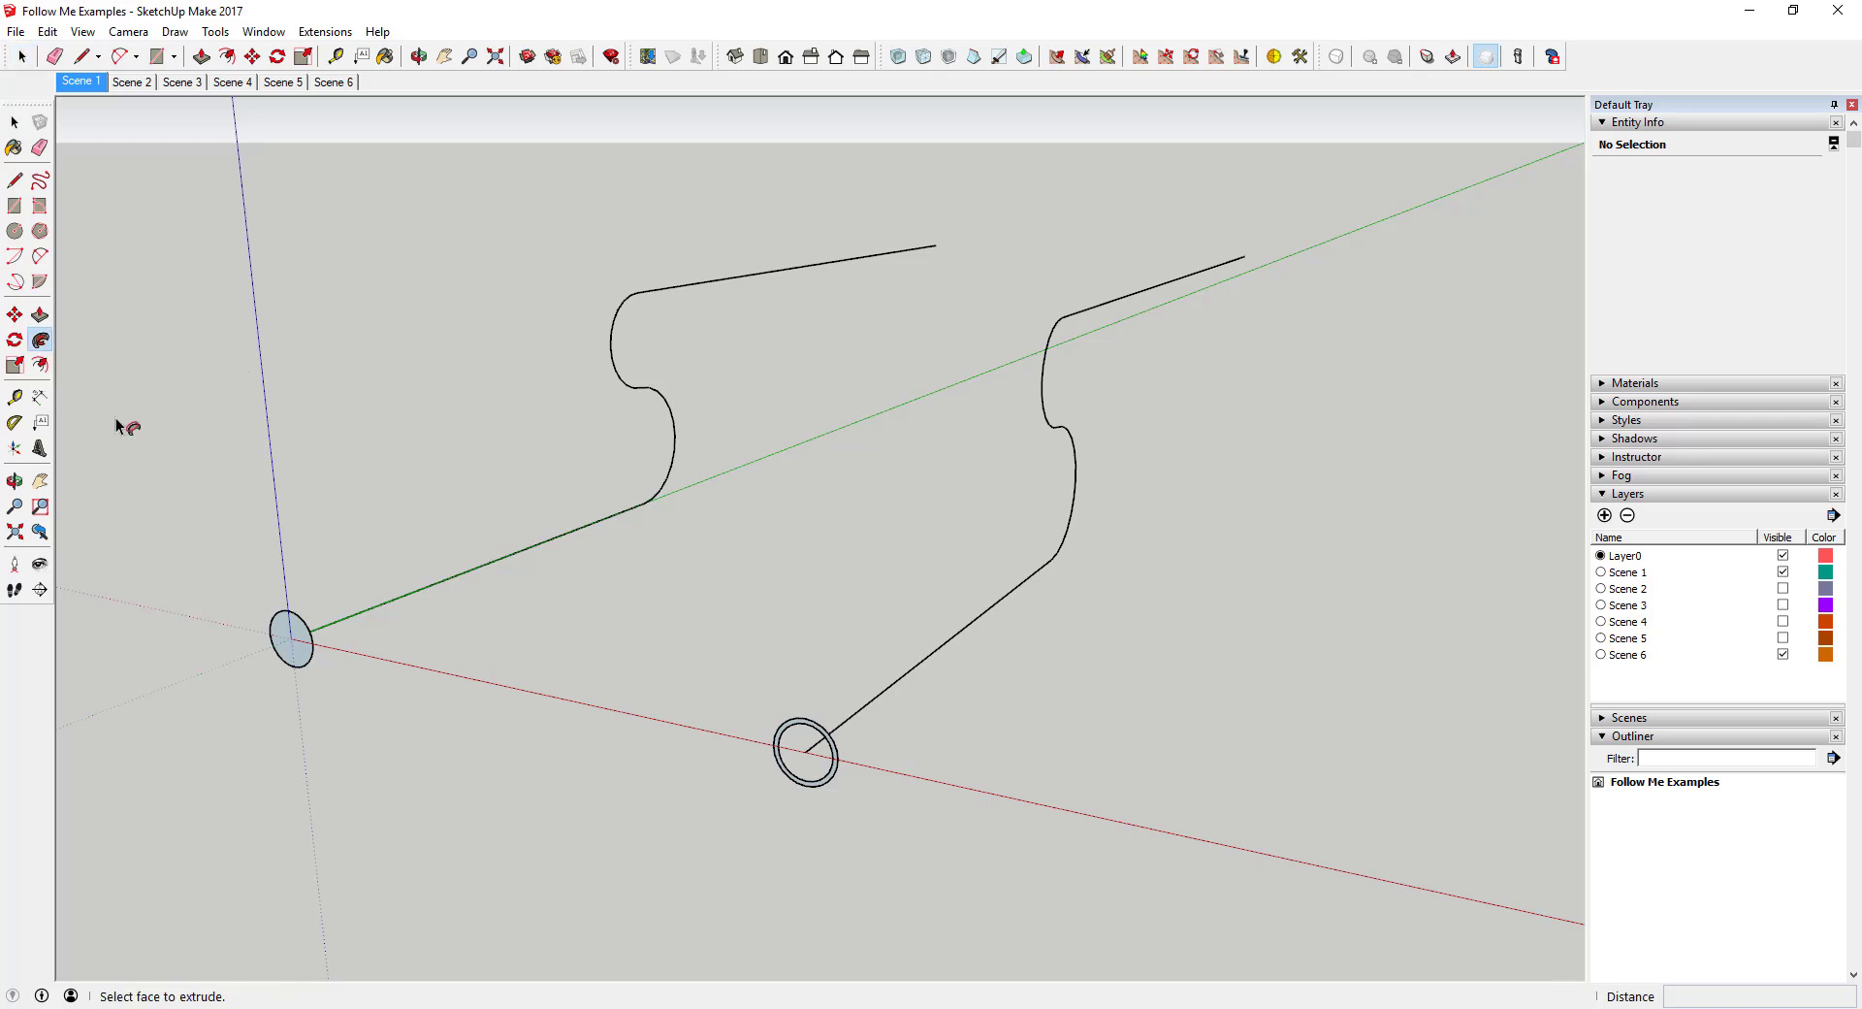
drag(284, 639, 839, 275)
drag(718, 297, 506, 578)
key(space)
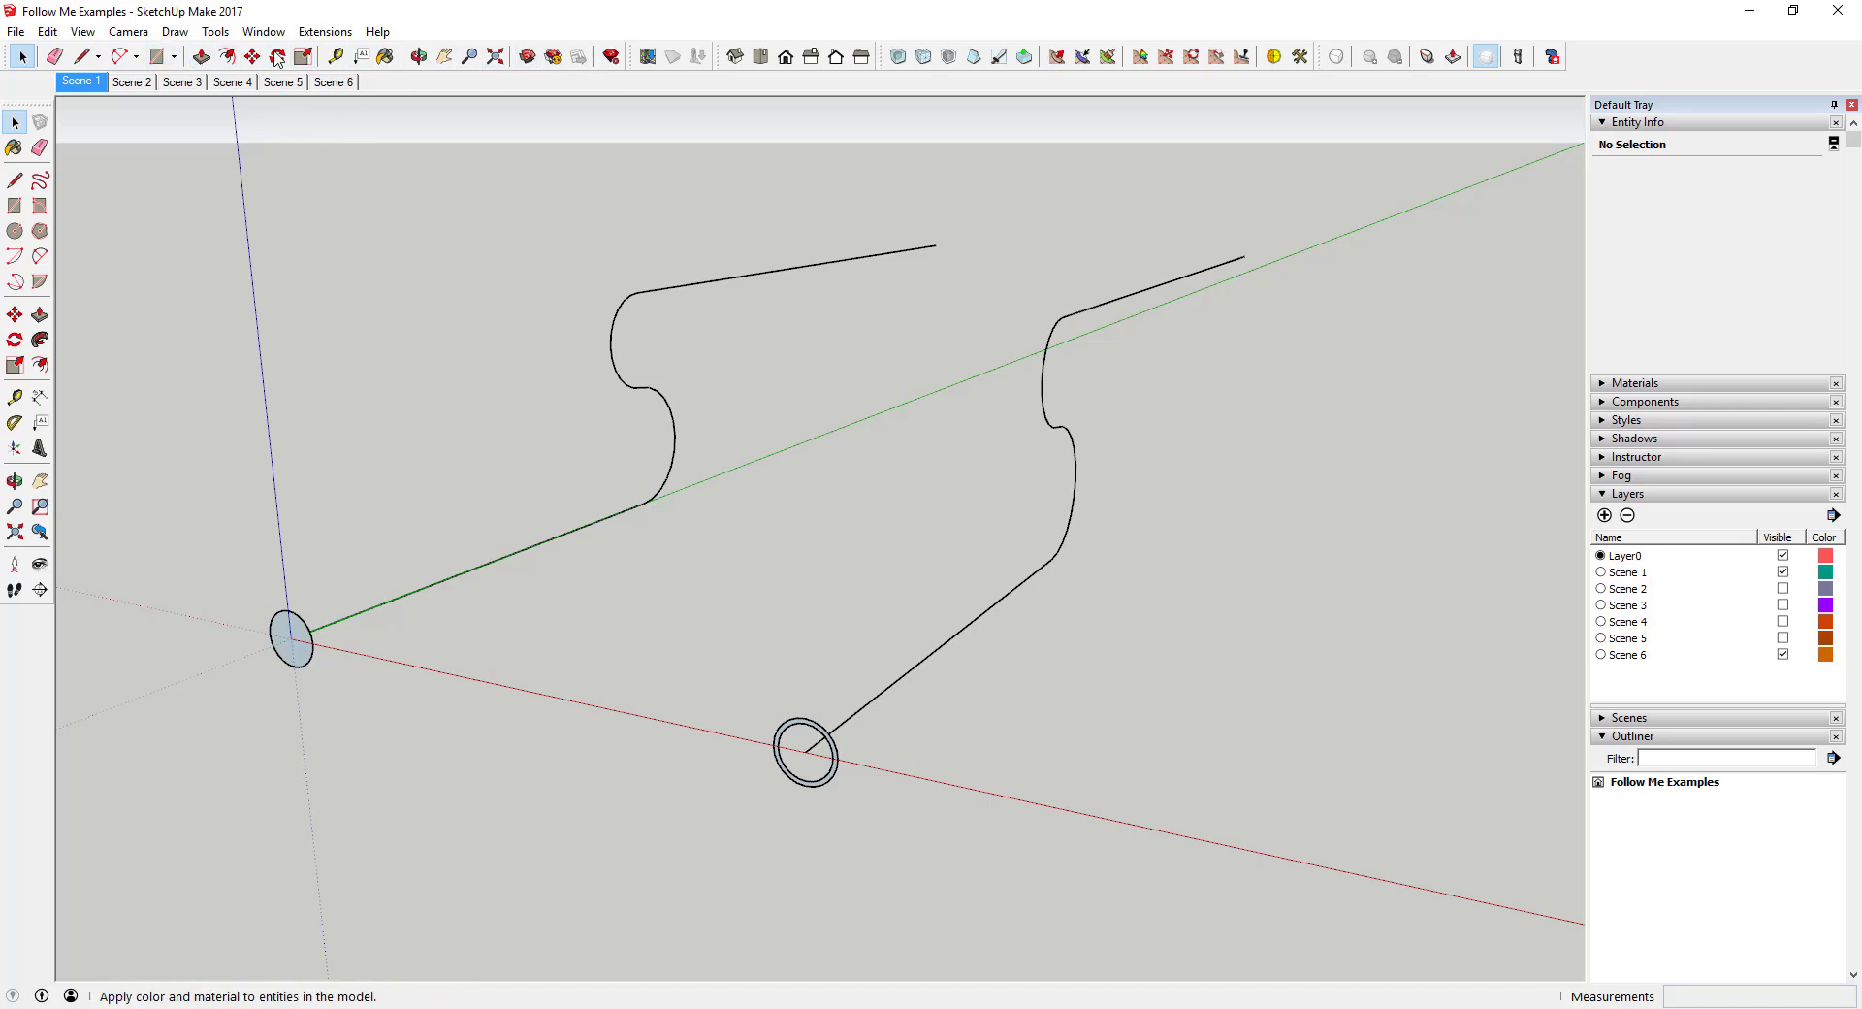
Review the available toolbars, including the Large Tool Set that contains Follow Me.
click(148, 34)
mouse_move(96, 37)
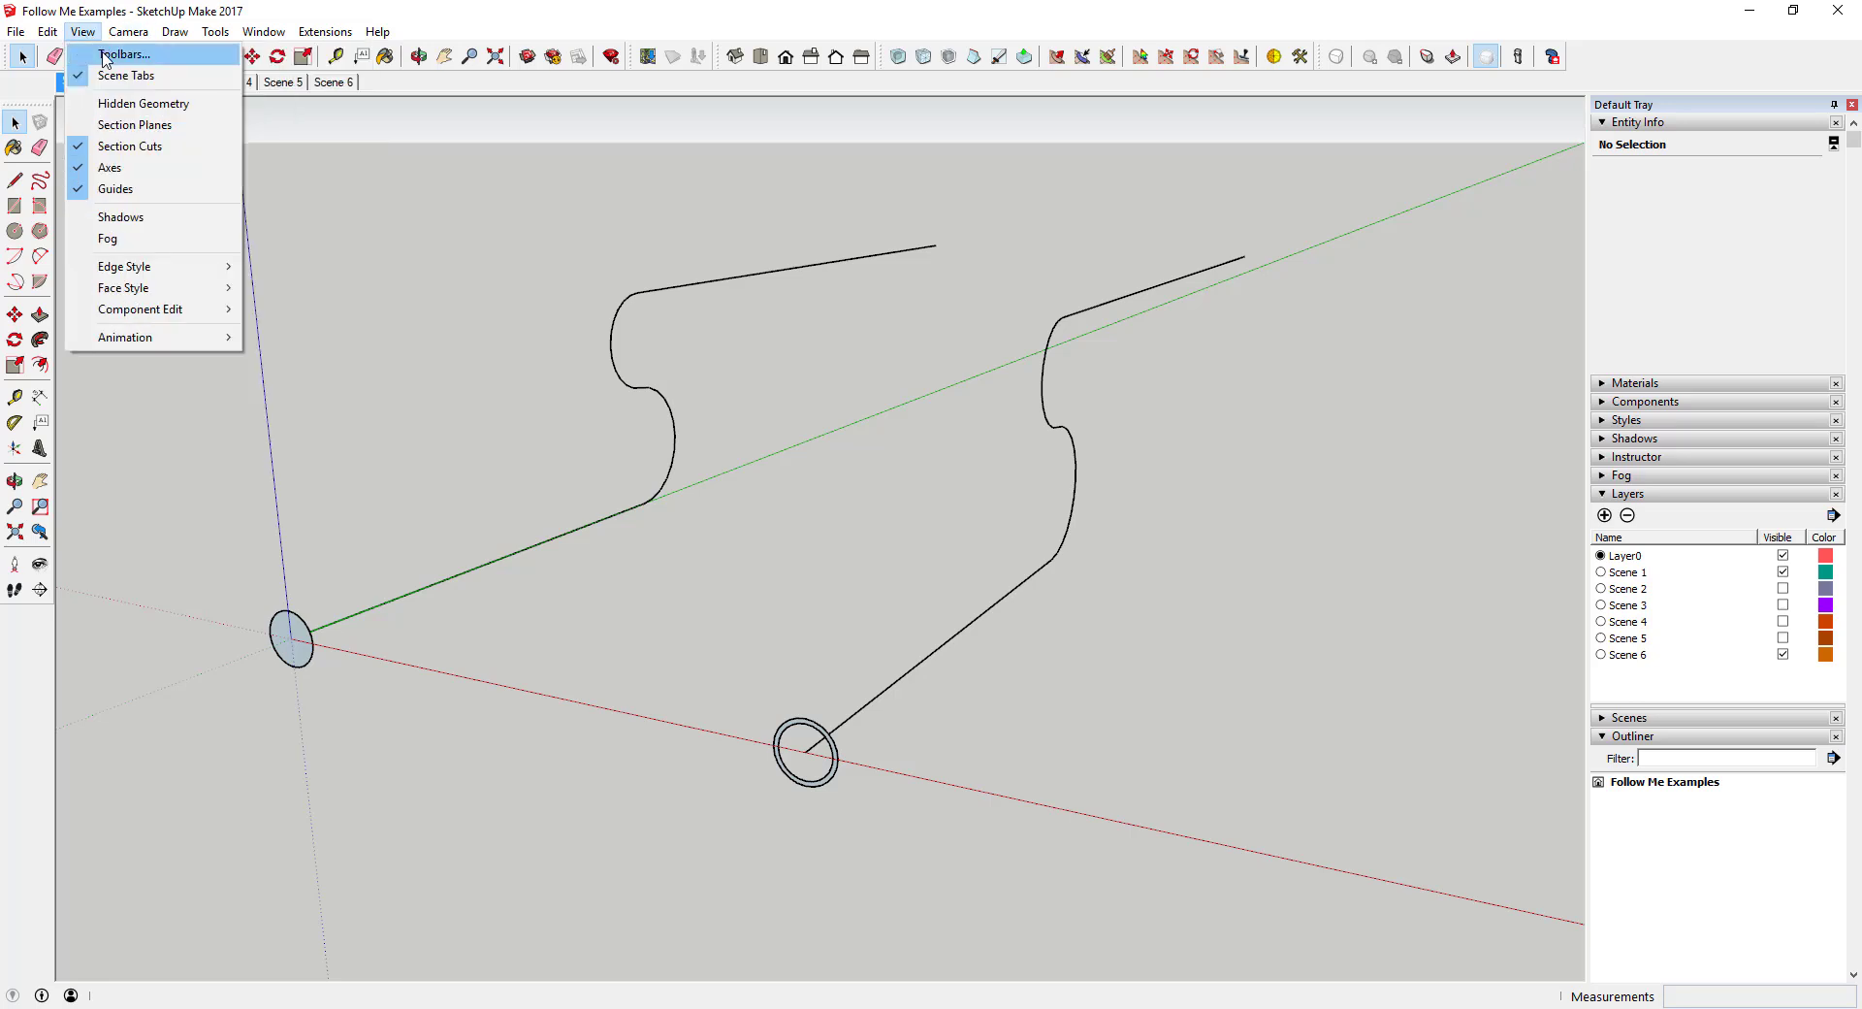
click(123, 53)
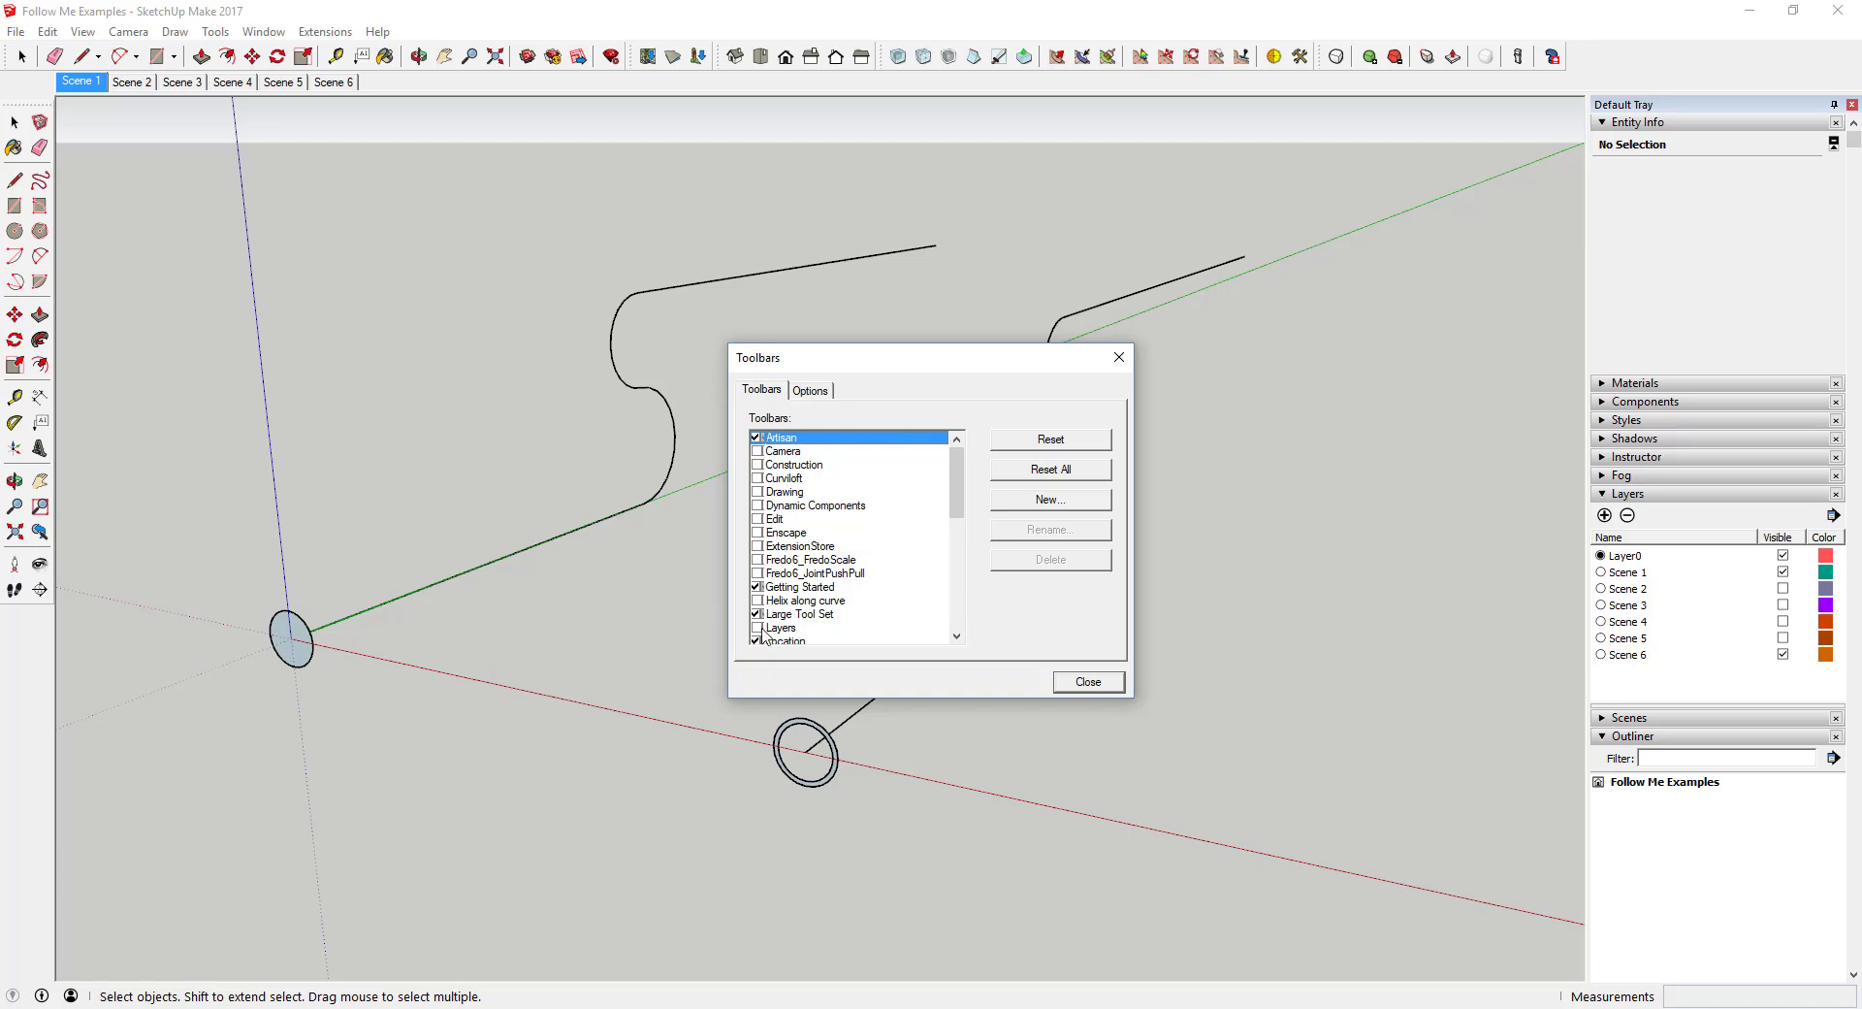
click(1067, 686)
right_click(1628, 58)
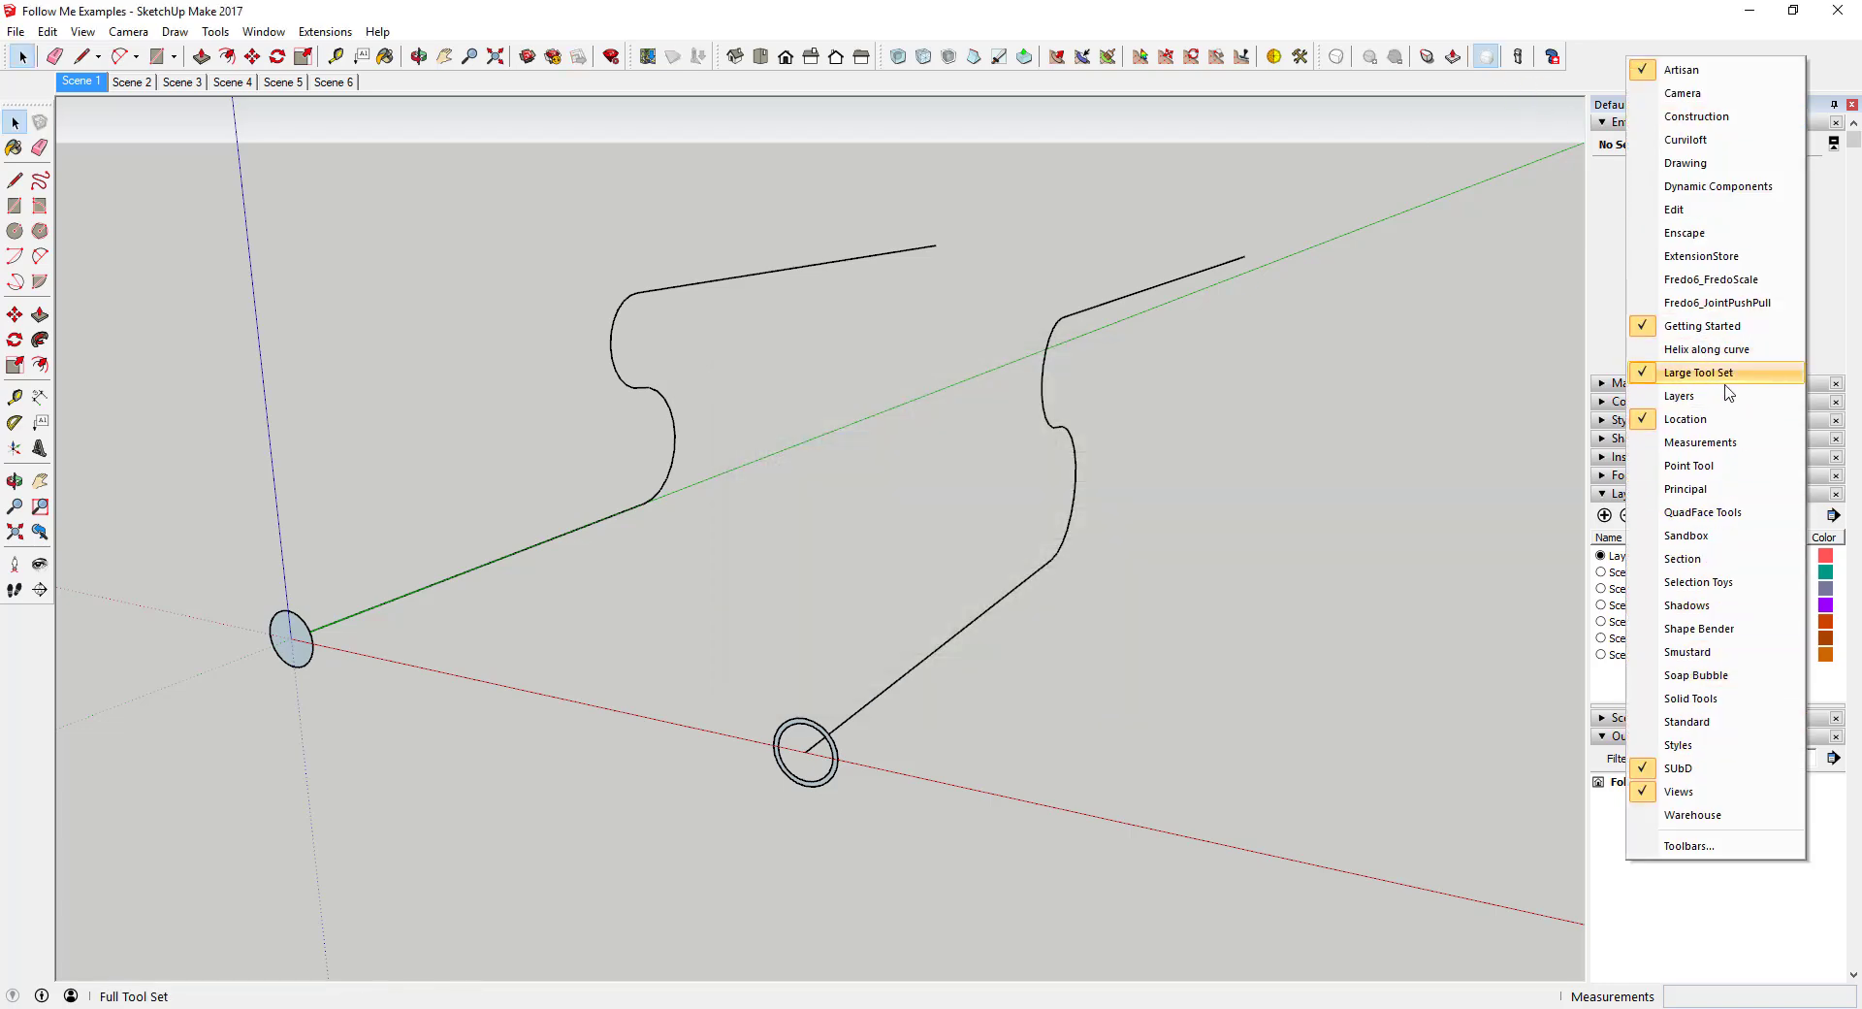
click(723, 439)
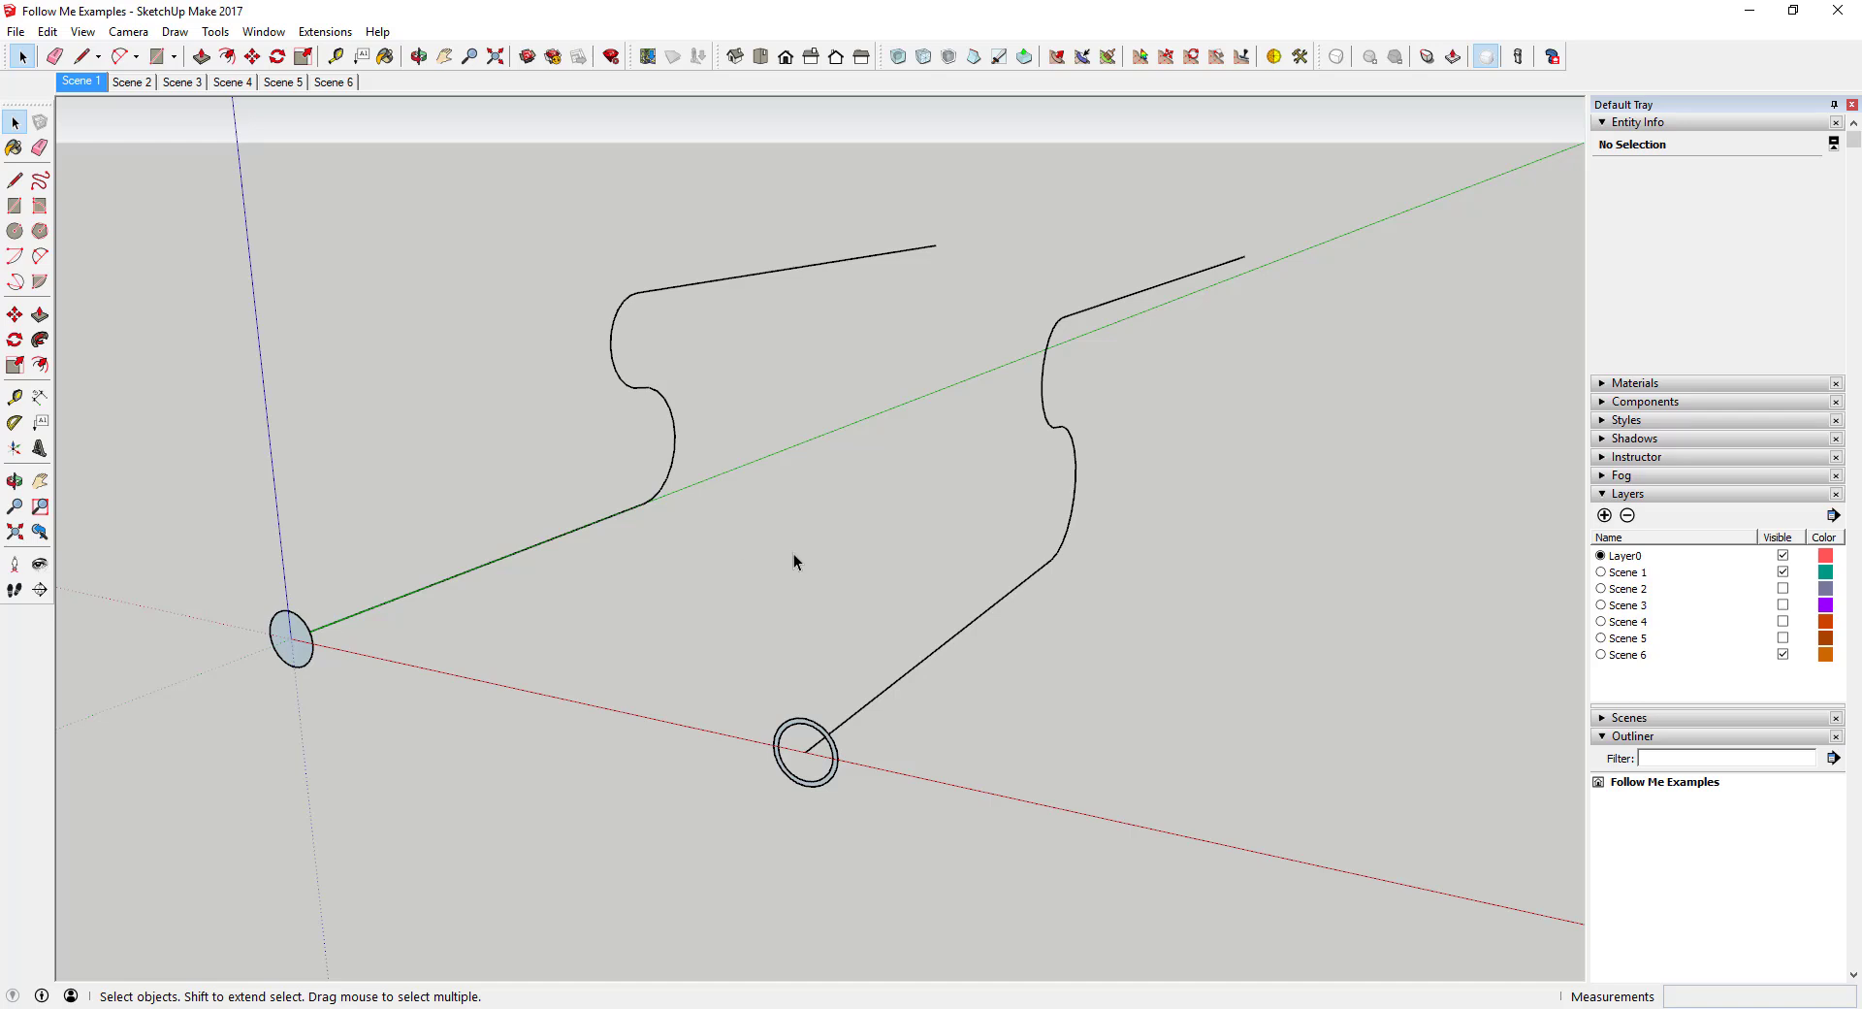
Sweep the circular face at the origin along the preselected S-curved path with Follow Me to form a solid pipe.
drag(813, 584, 527, 194)
drag(784, 576, 520, 158)
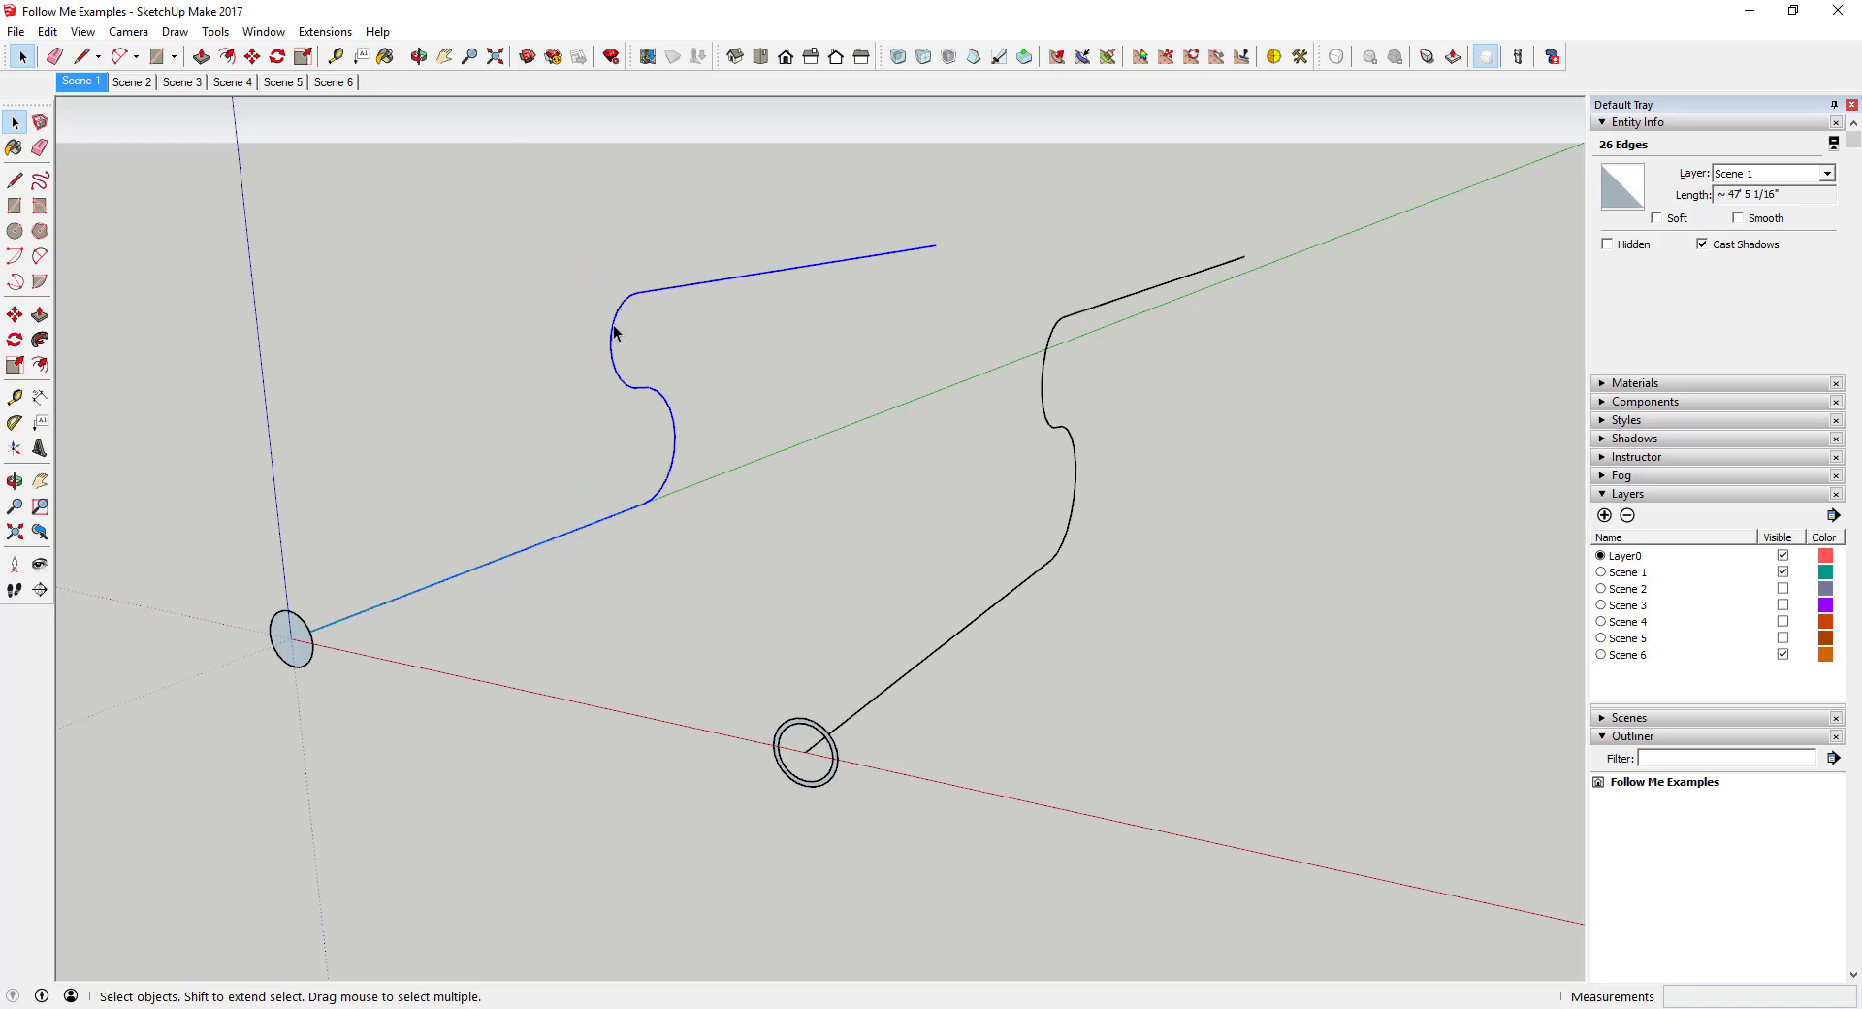
click(39, 341)
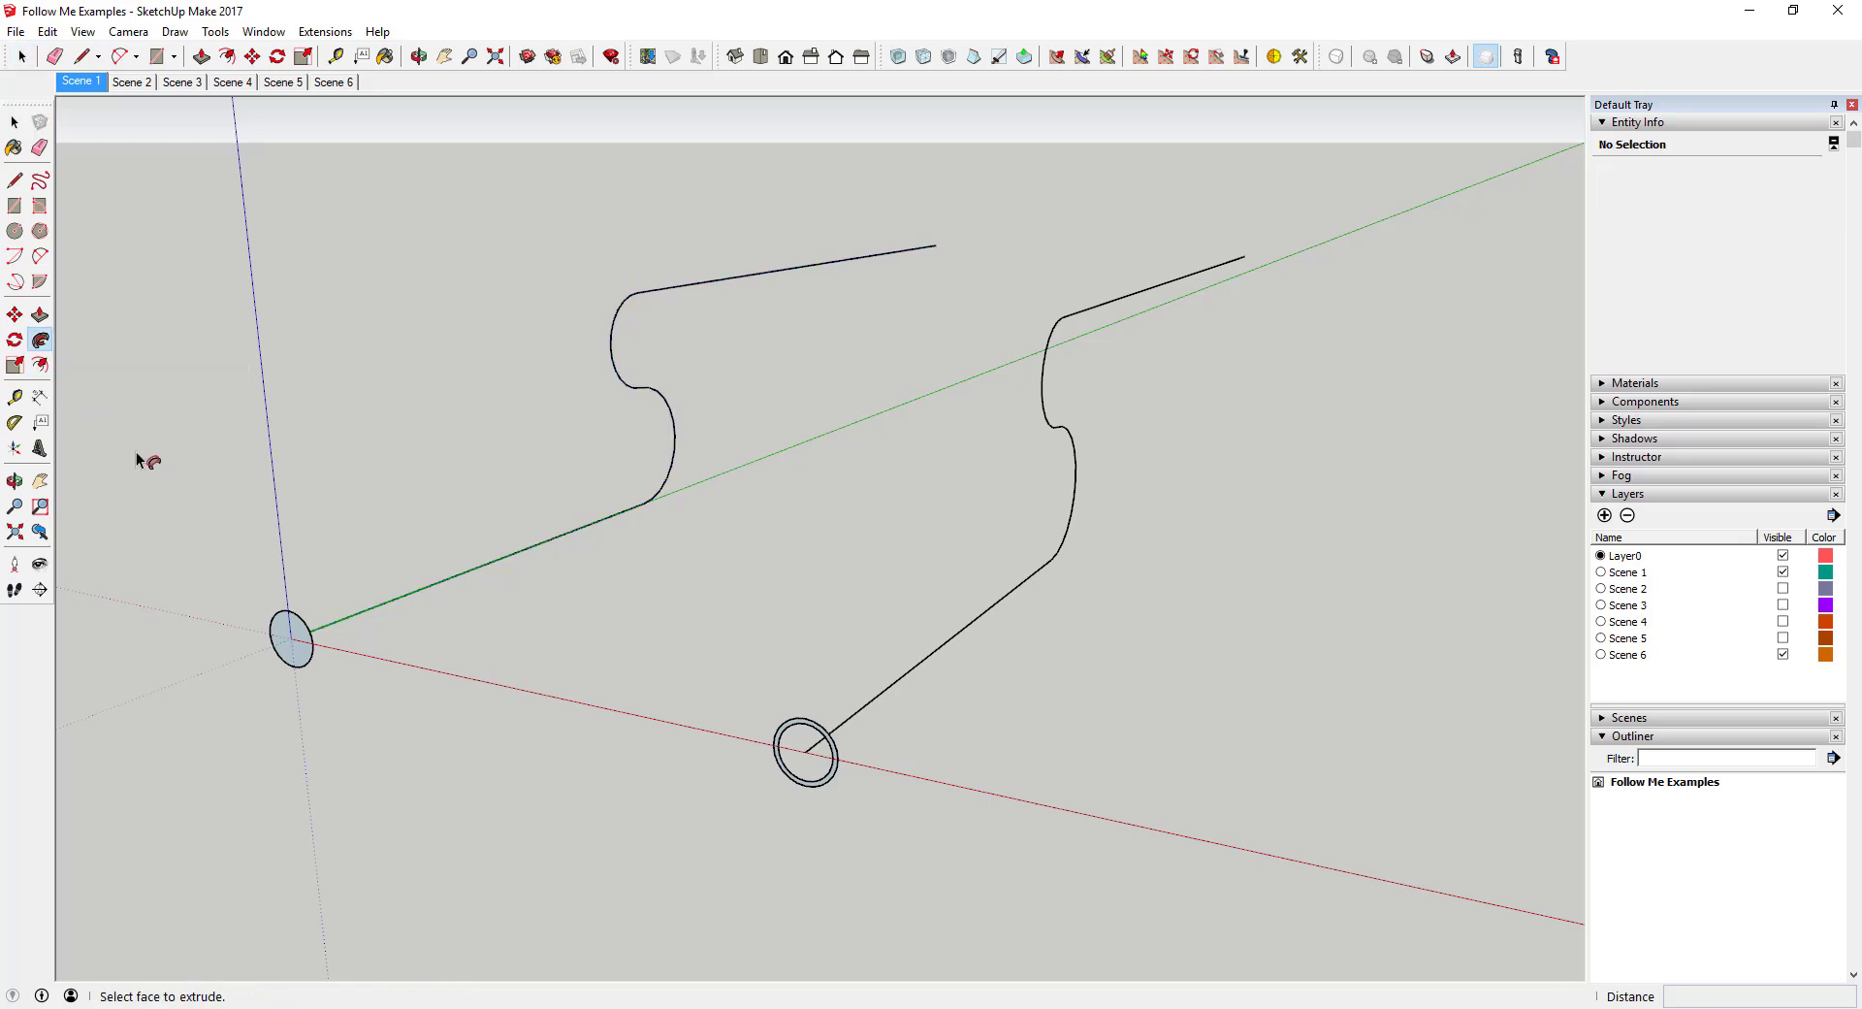
click(294, 637)
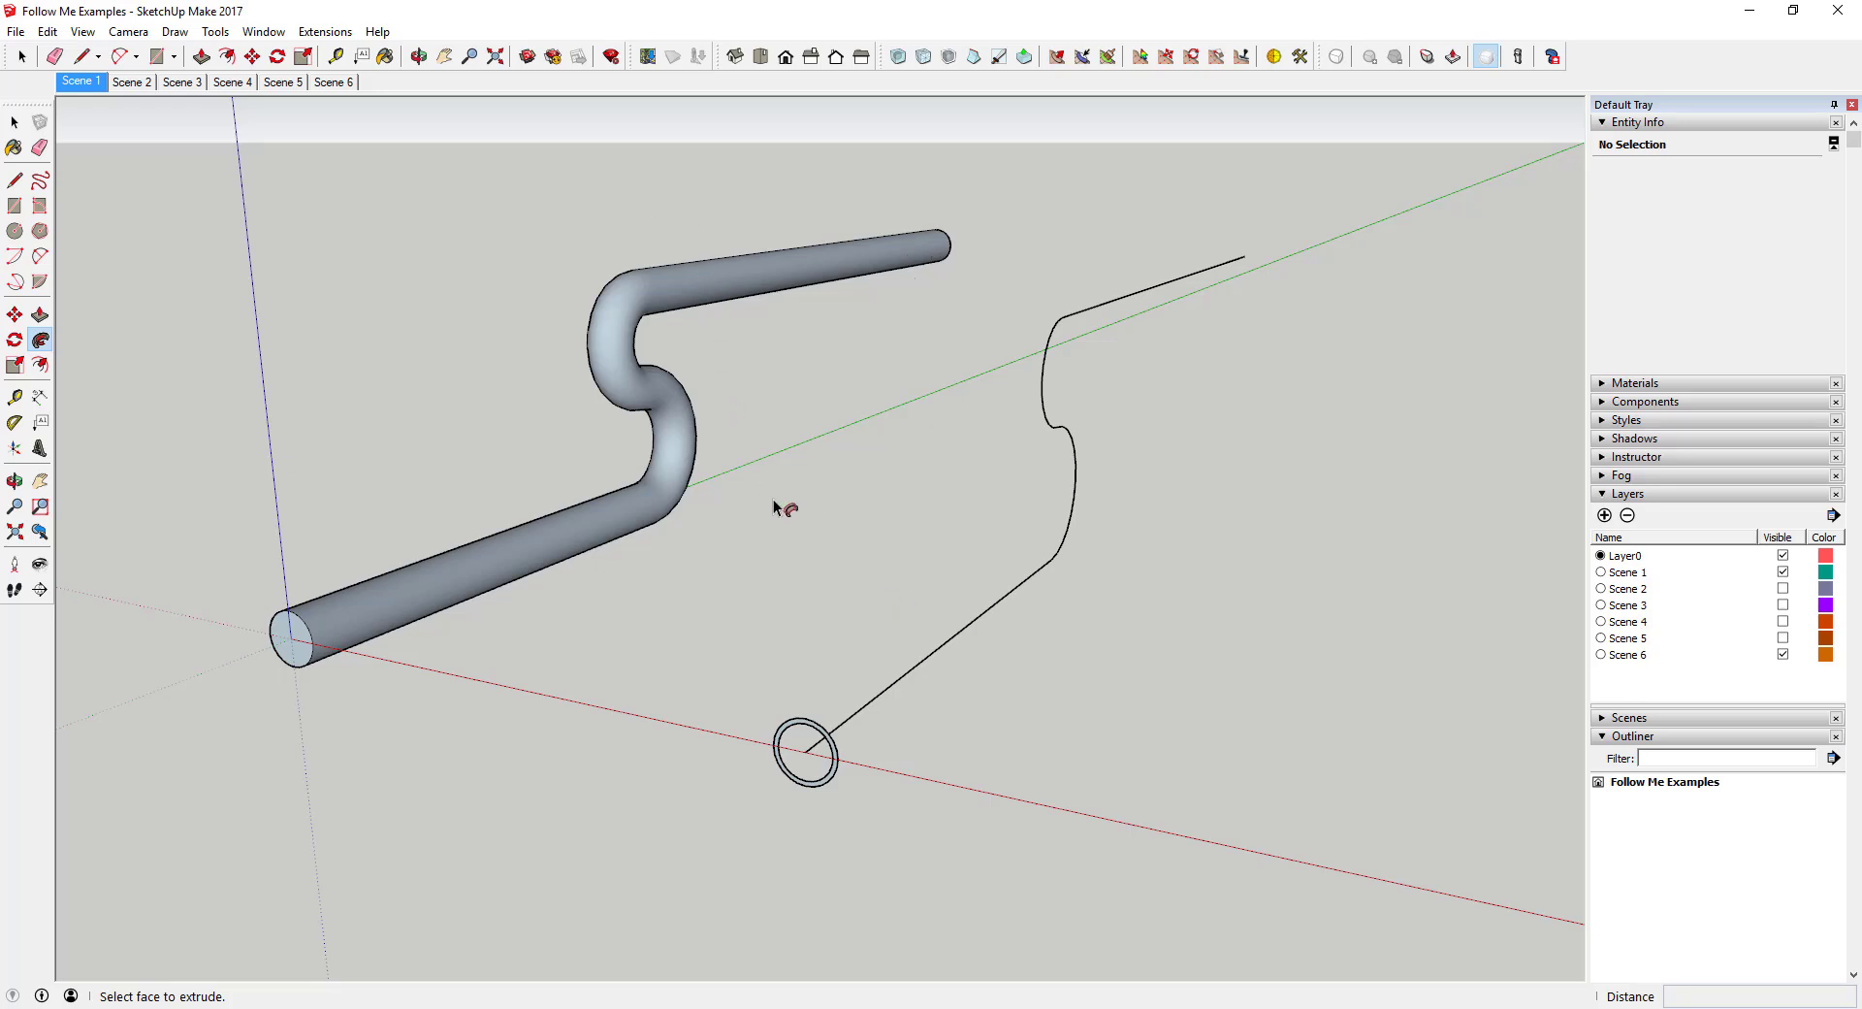
key(space)
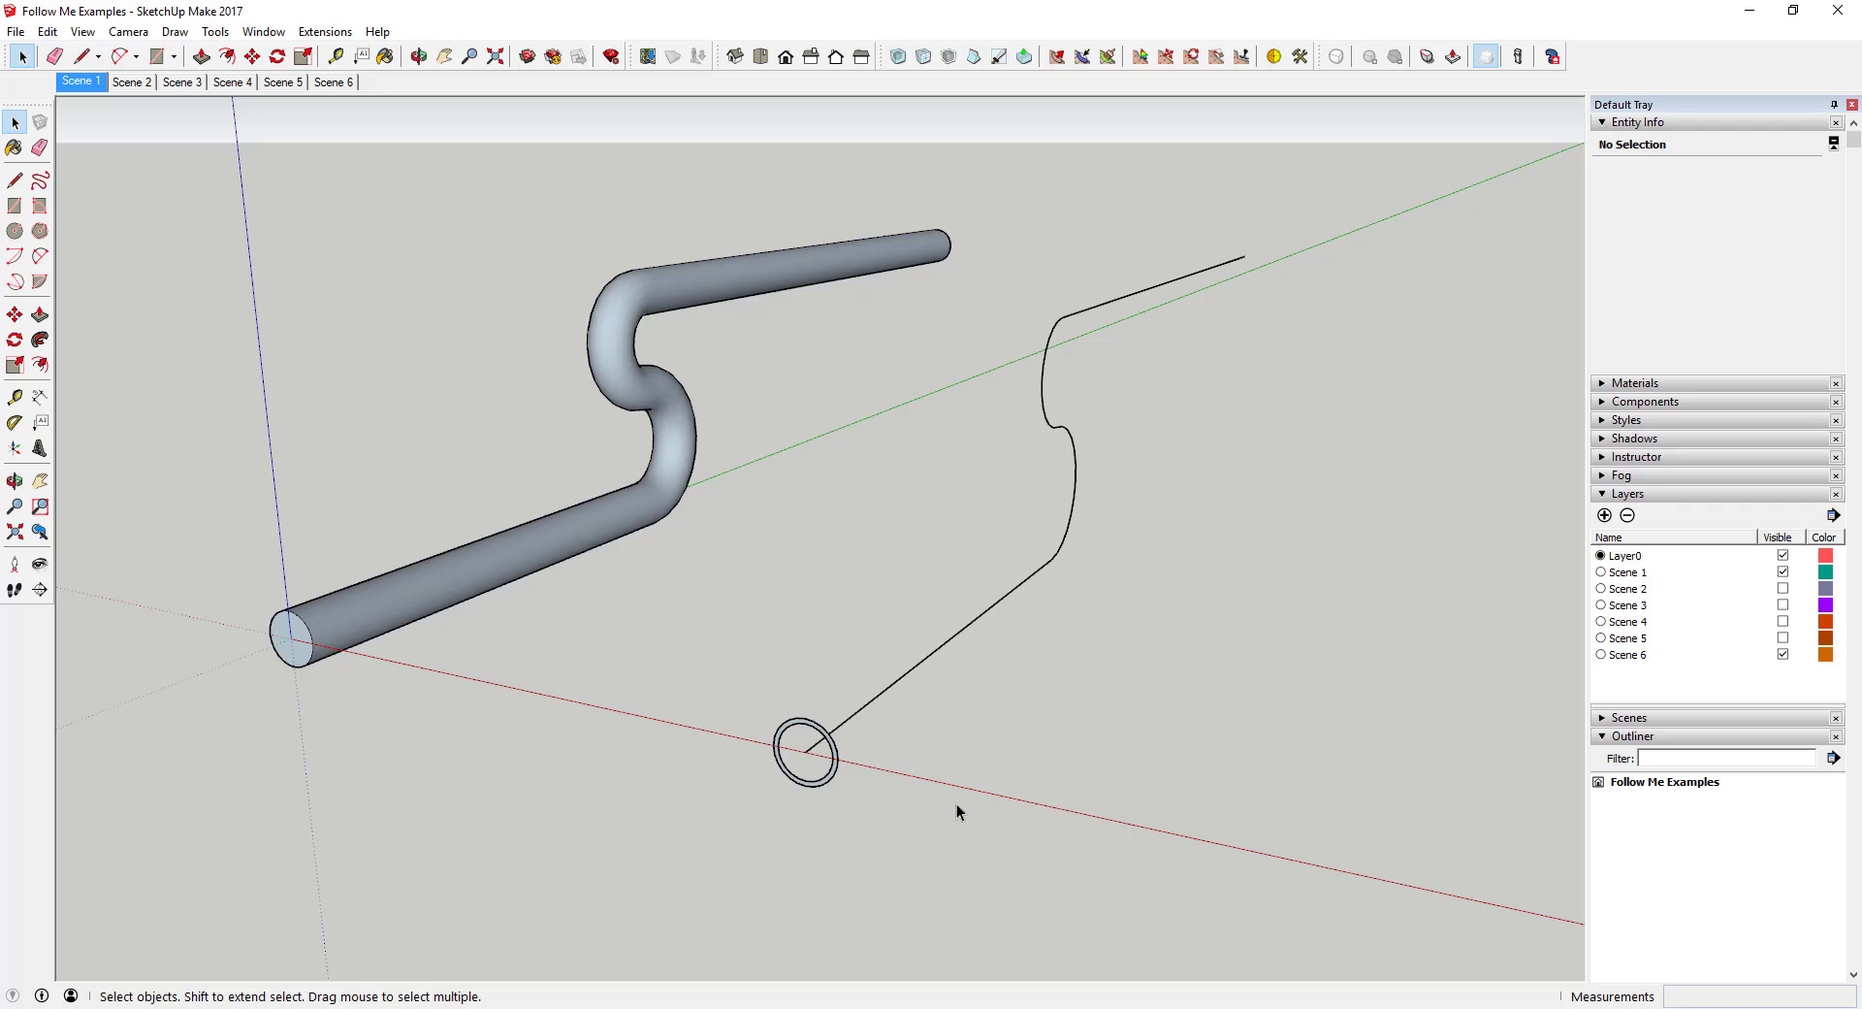
Sweep the ring-shaped face along the second S-curved path with Follow Me to form a hollow pipe.
scroll(1197, 604, up, 5)
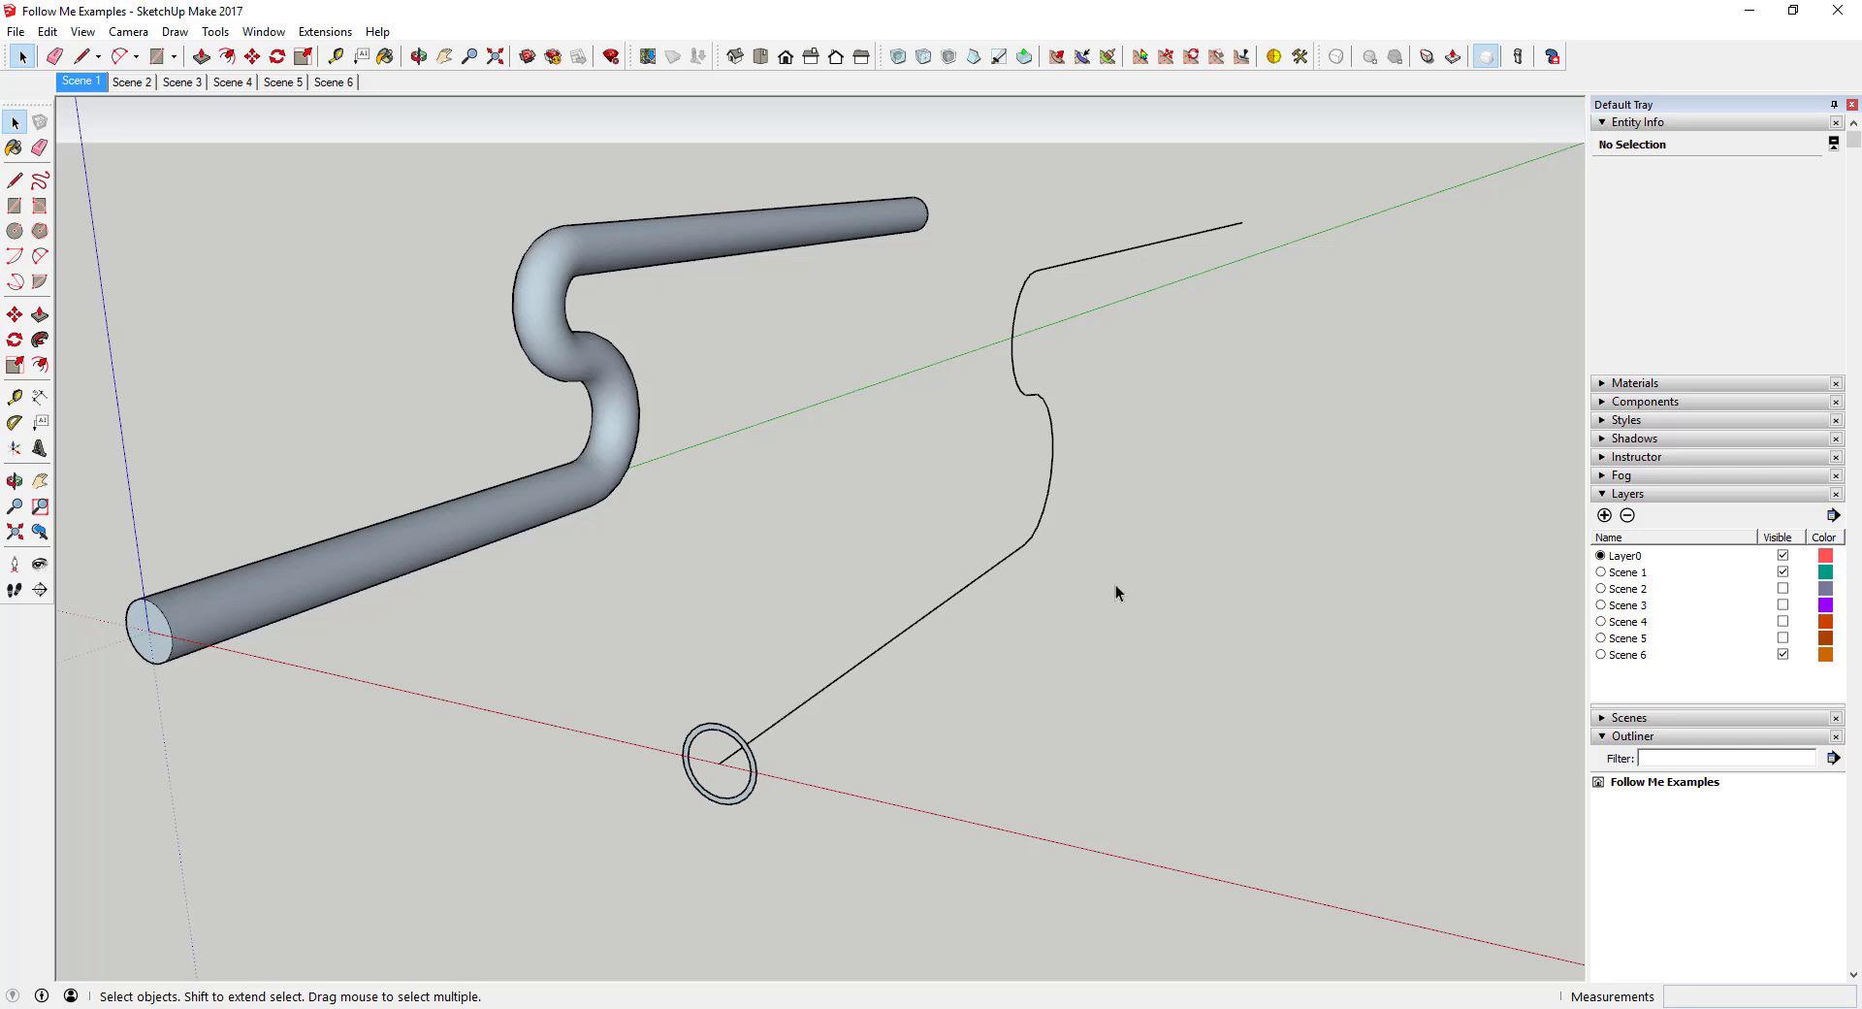
drag(999, 254, 989, 227)
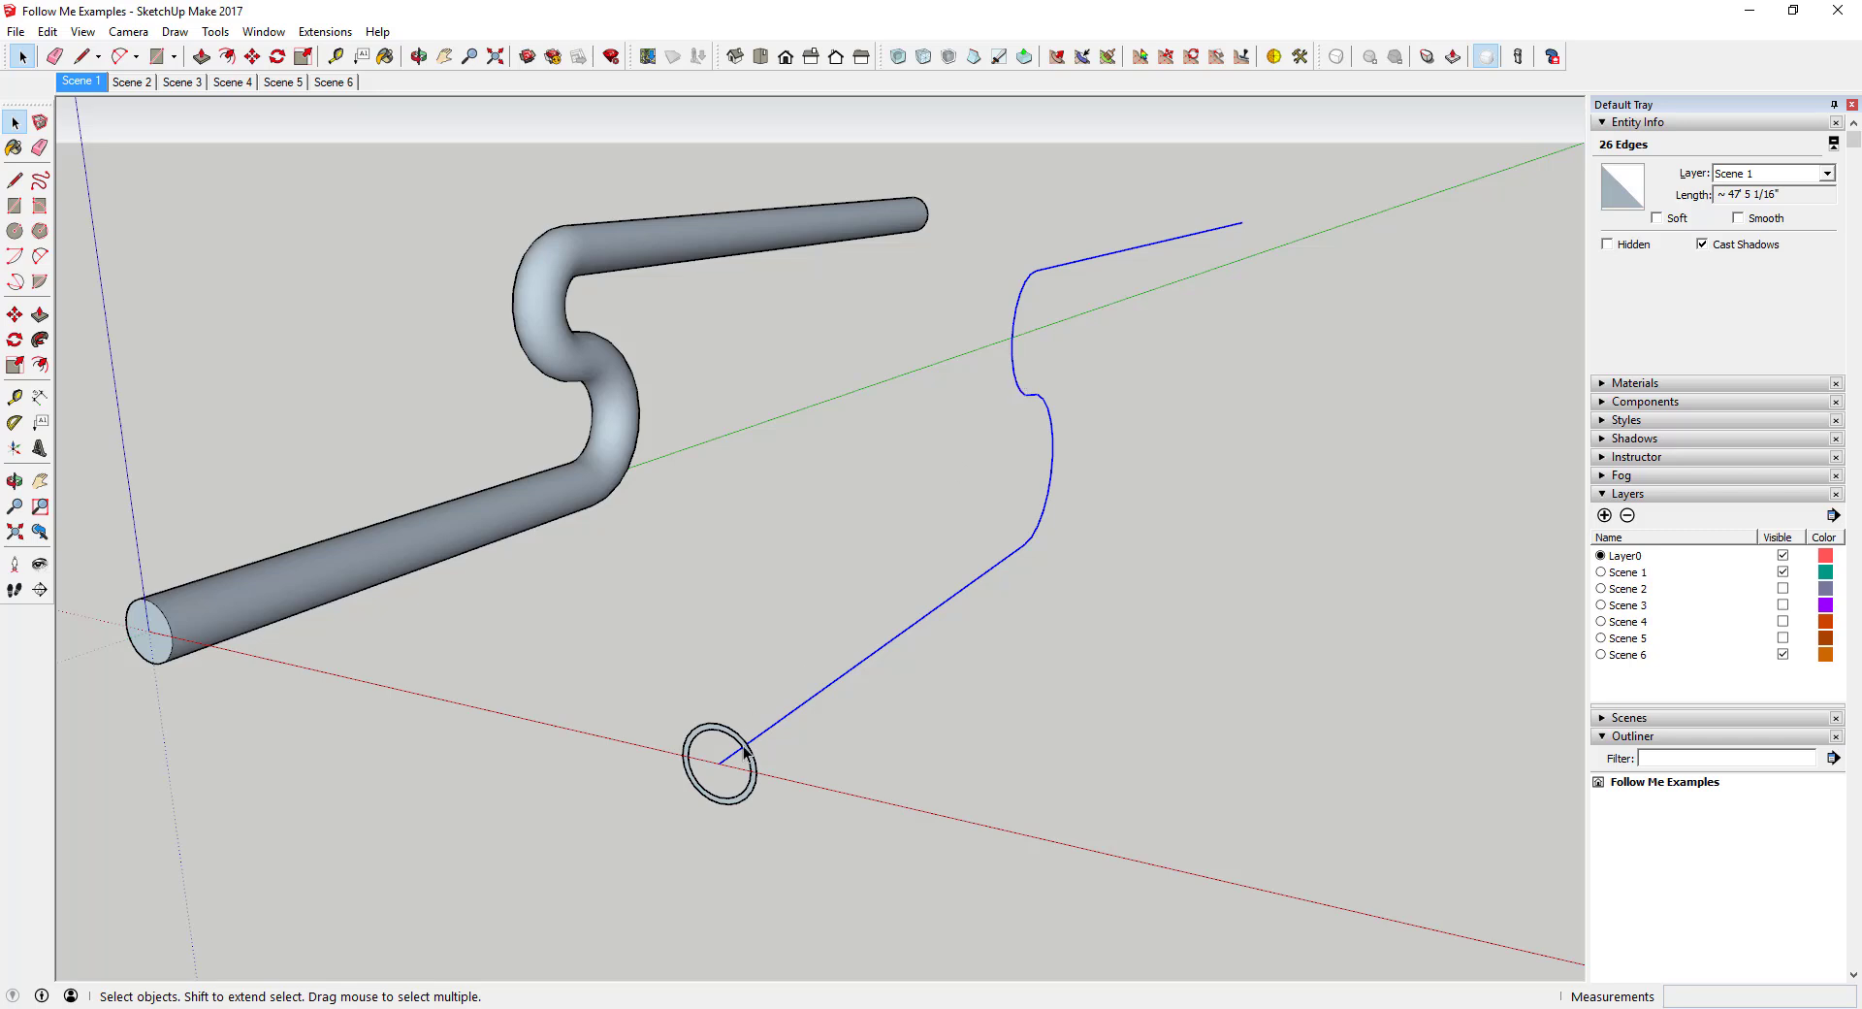
scroll(748, 757, up, 2)
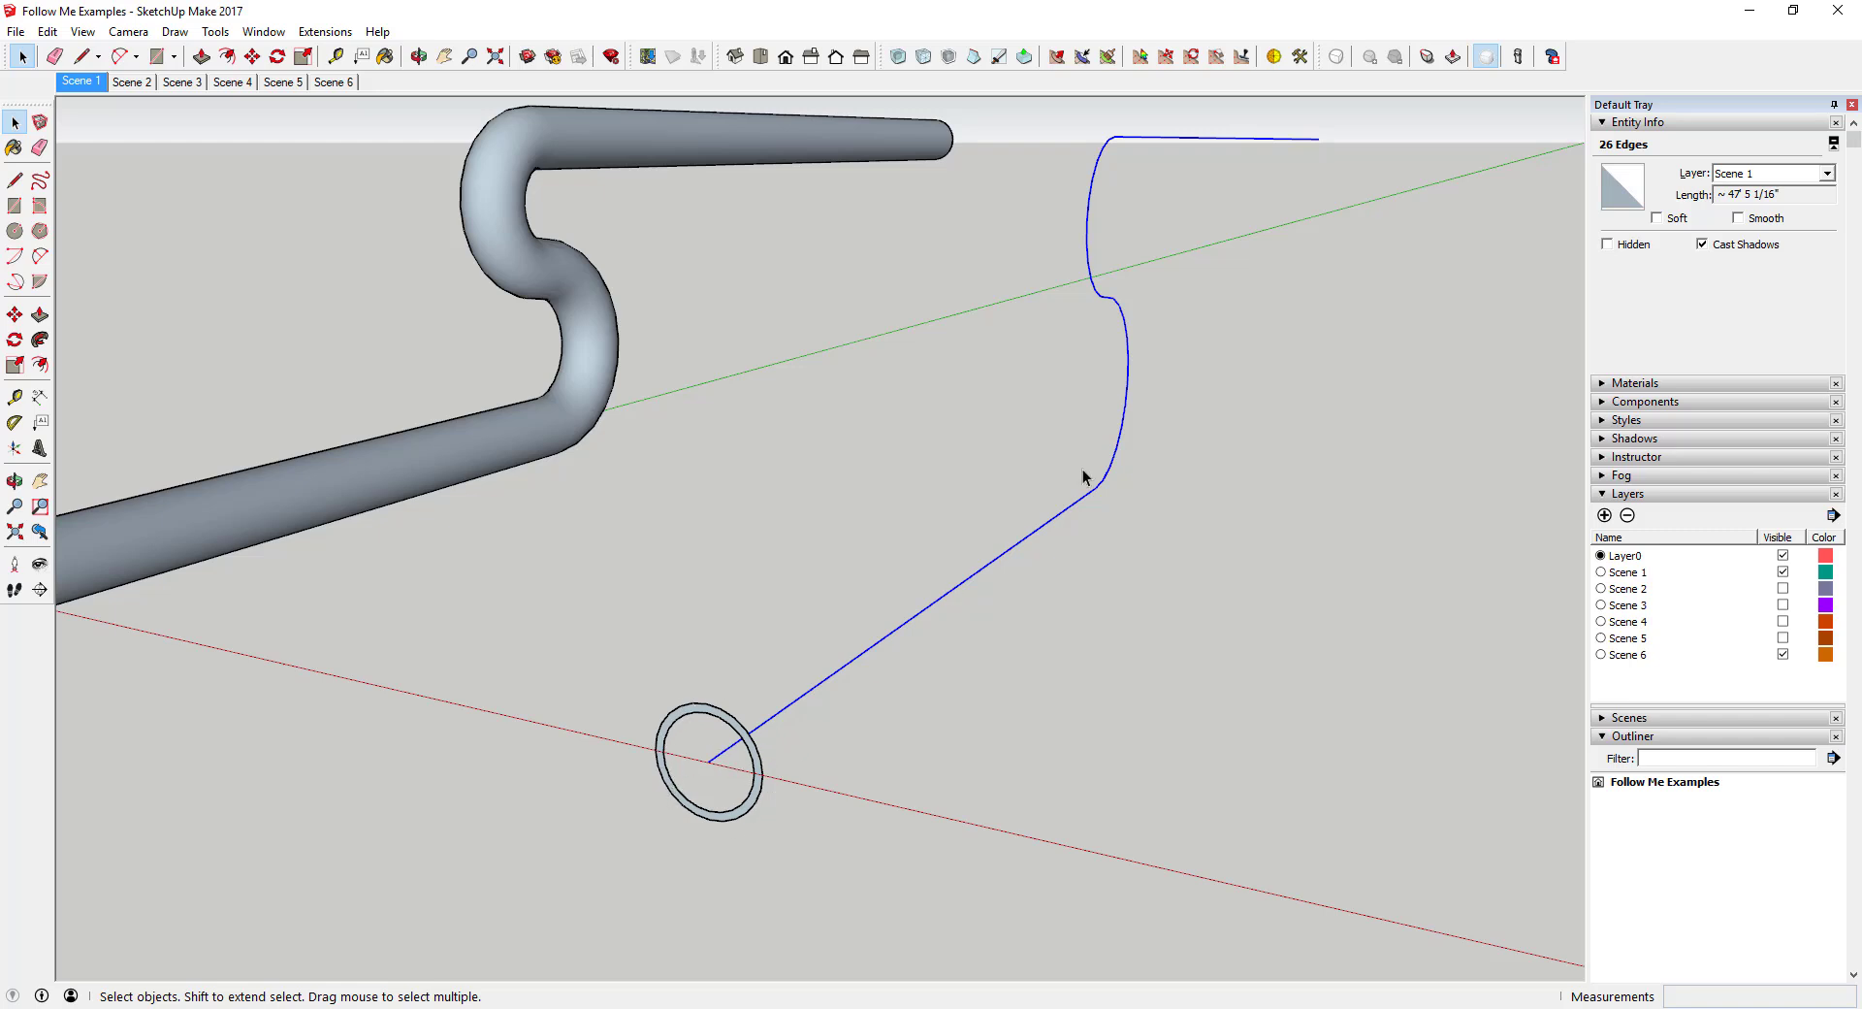
click(40, 341)
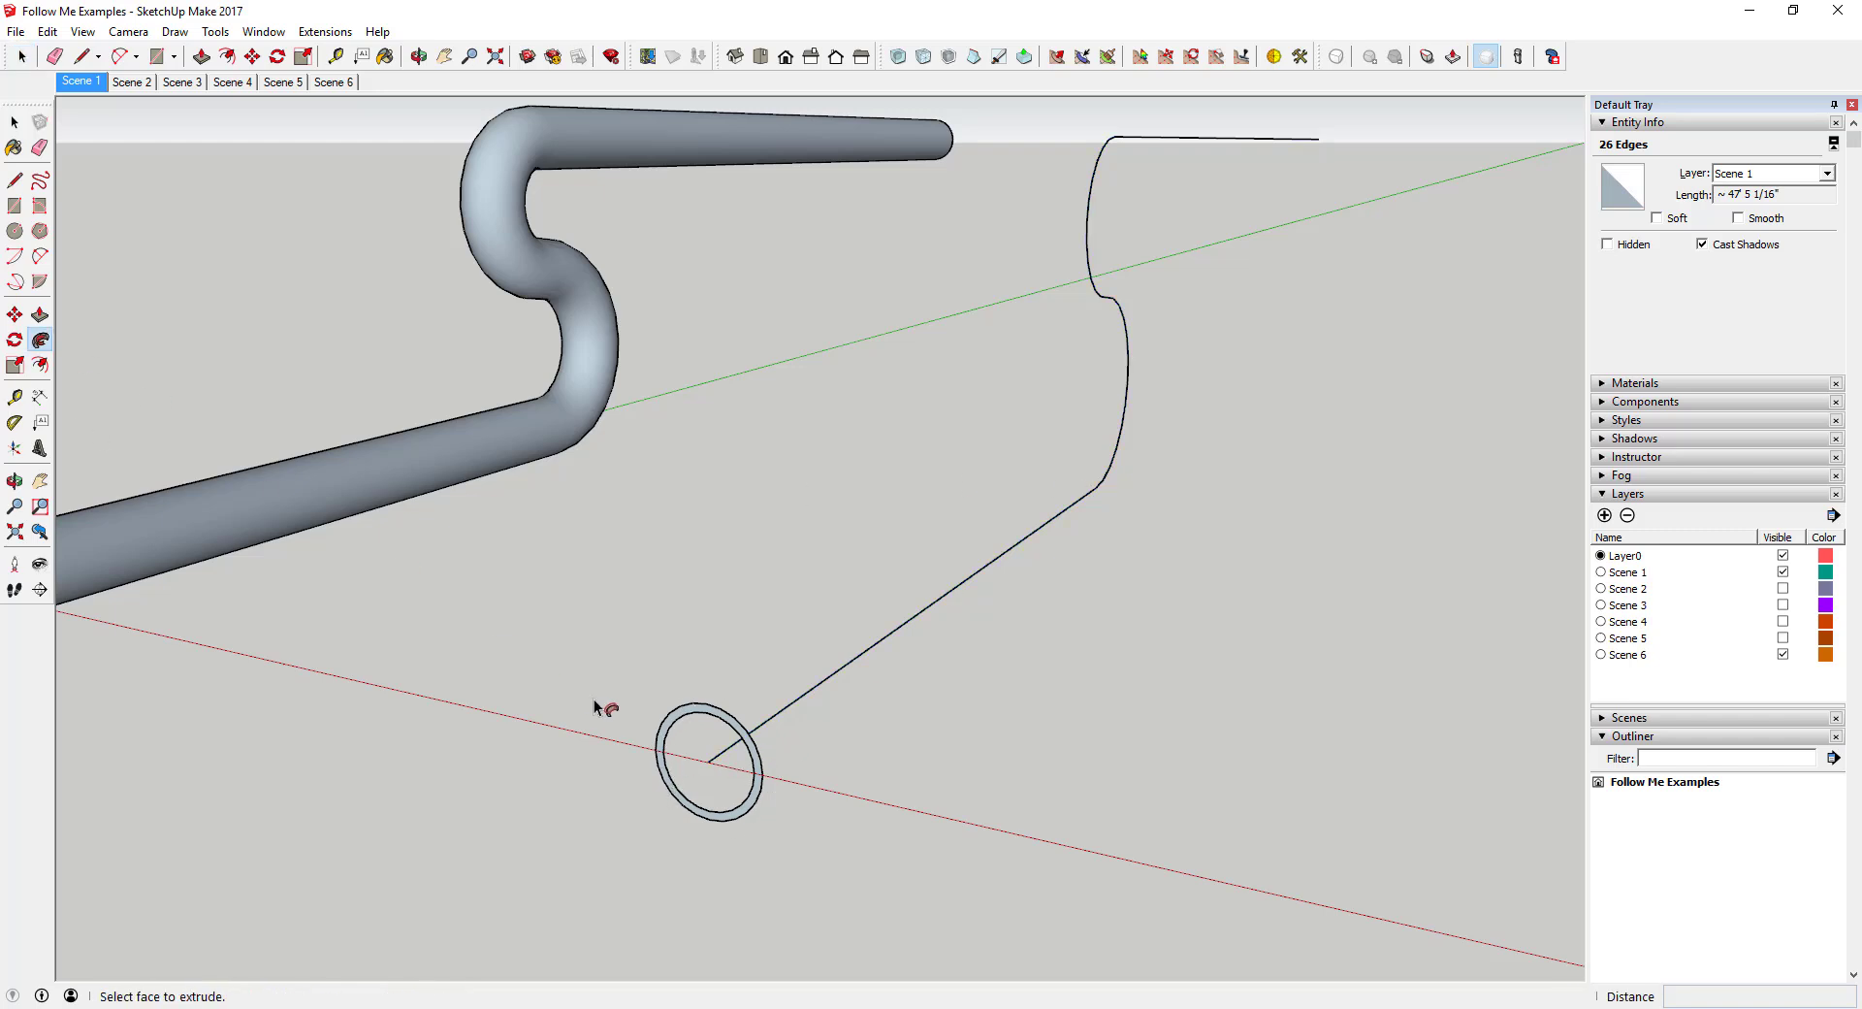
click(744, 744)
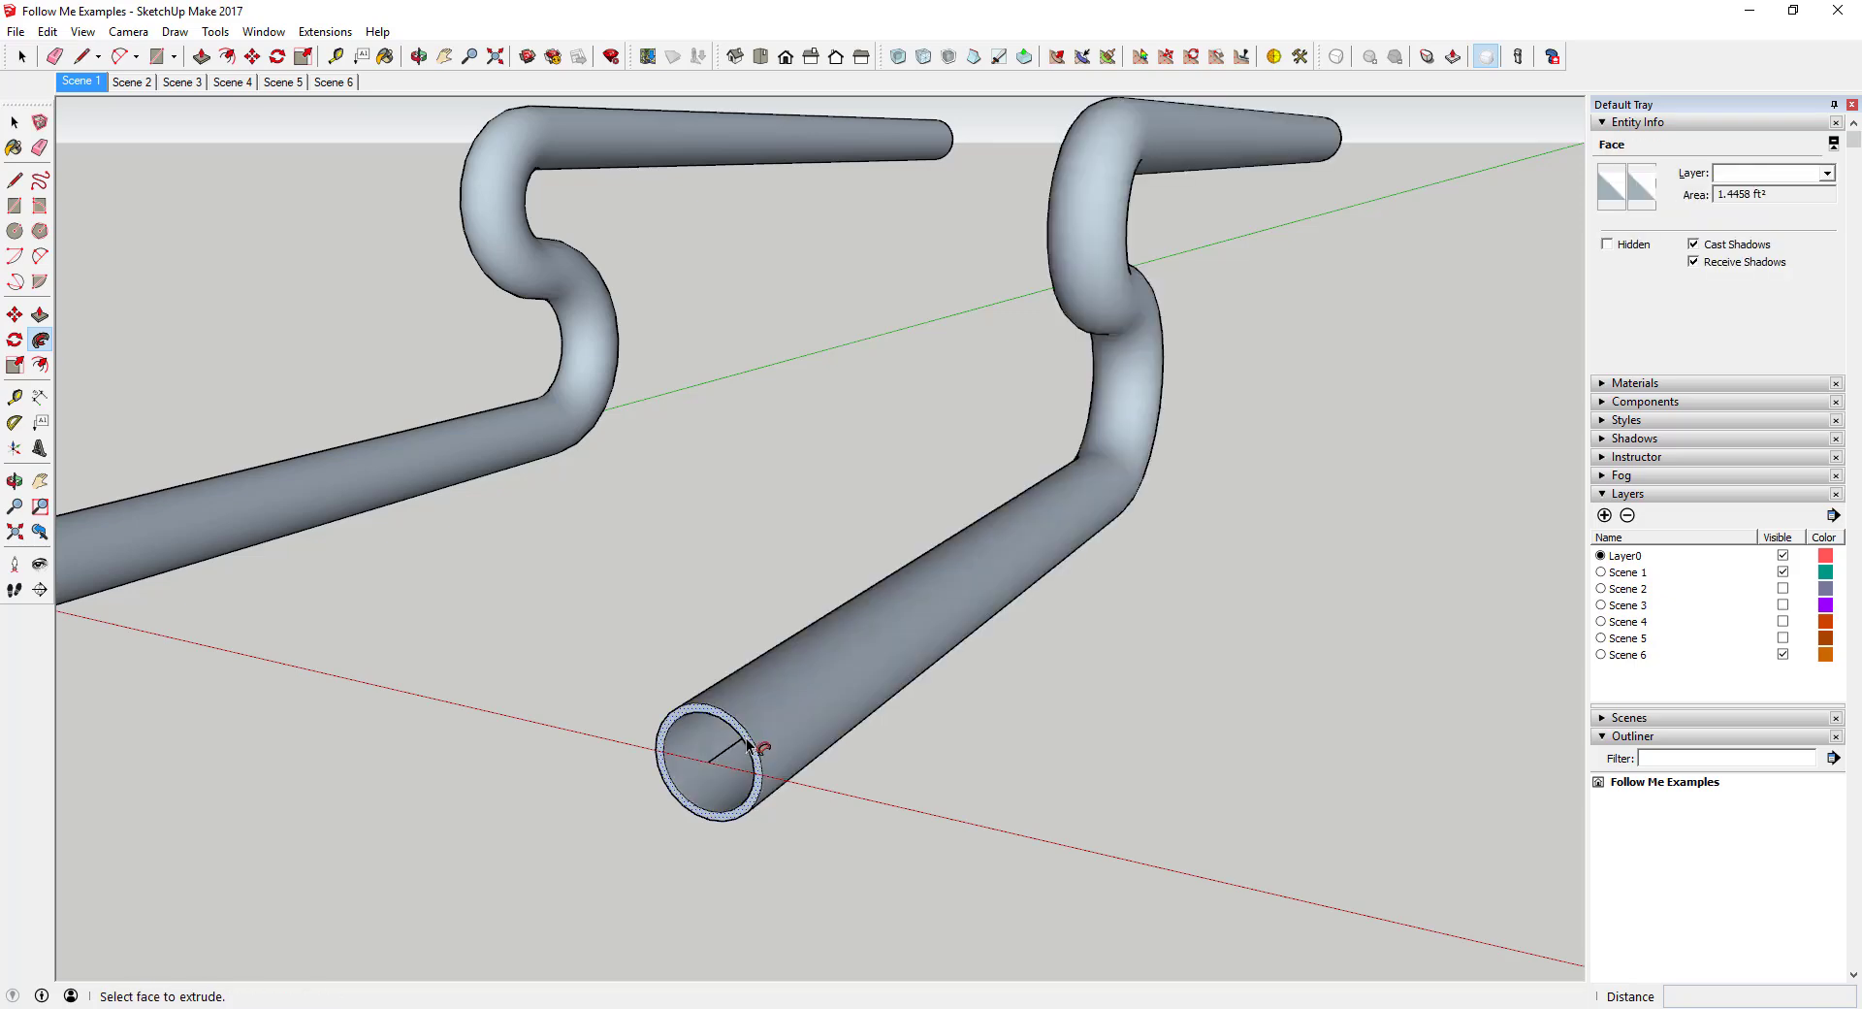
Inspect the far ends of the solid and hollow pipes and switch to Scene 2.
middle_drag(771, 713, 195, 387)
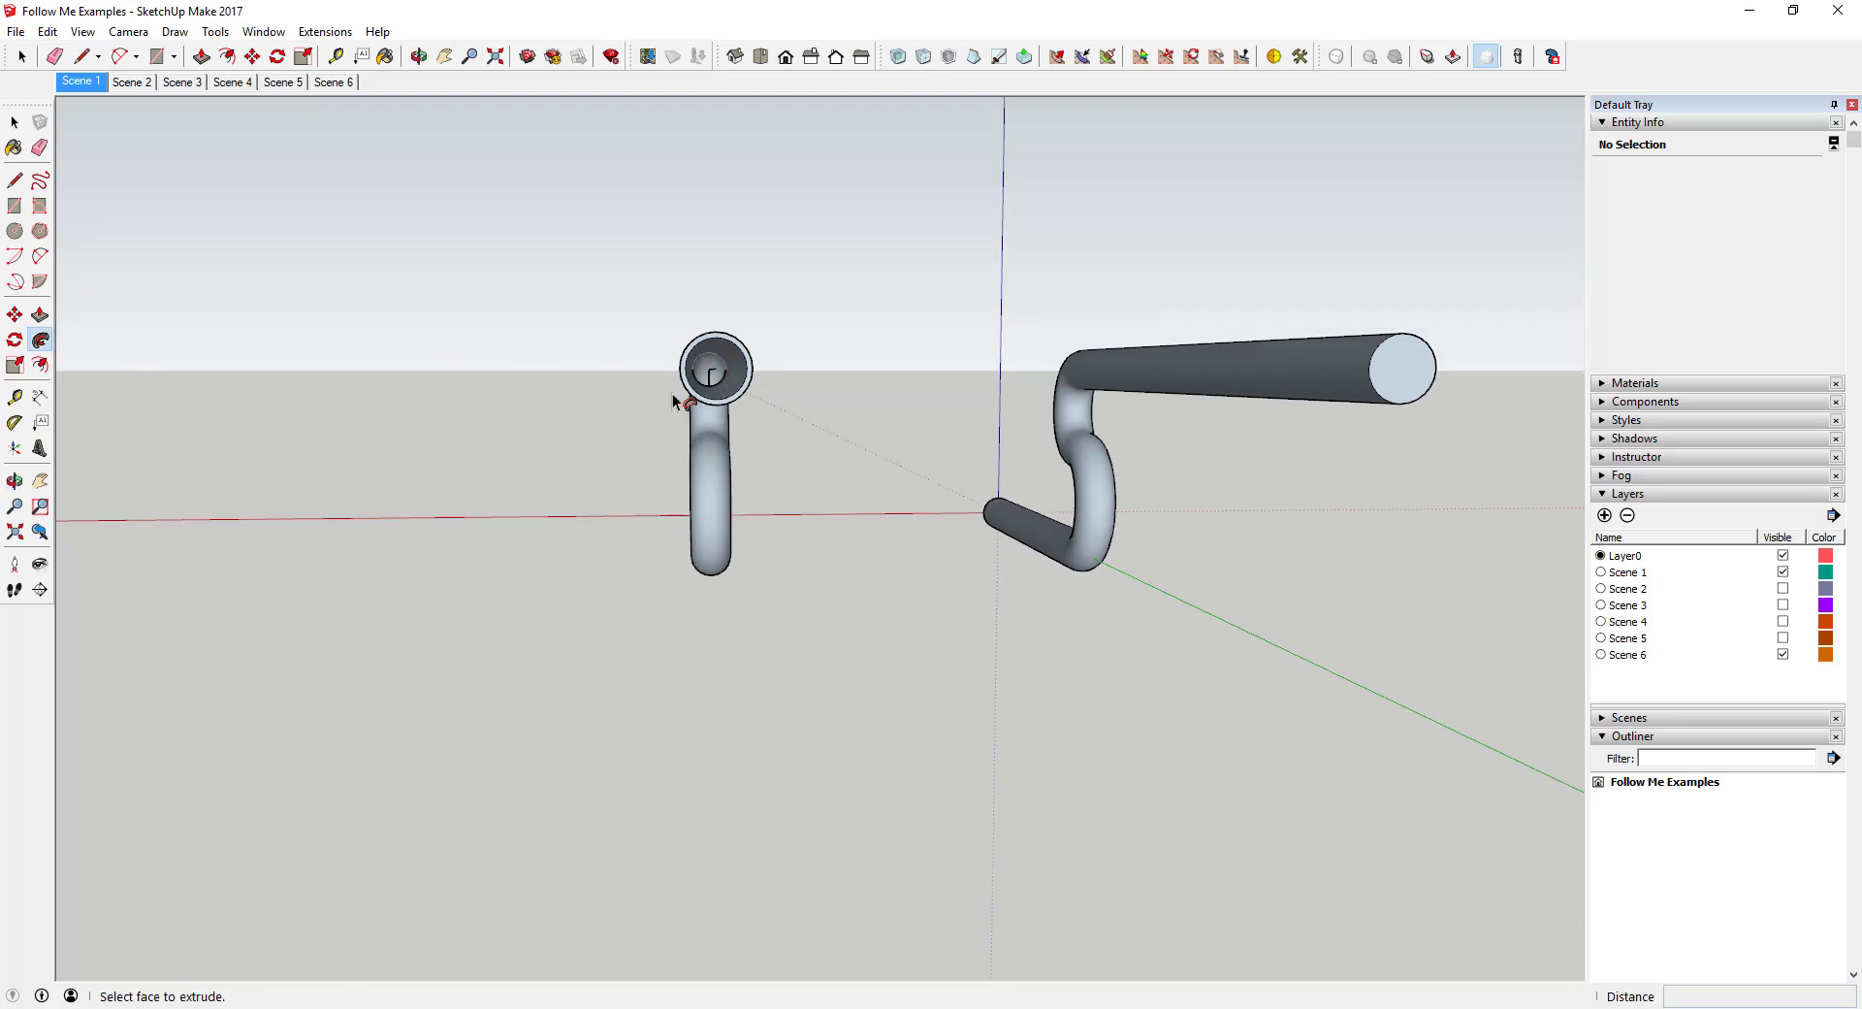
middle_drag(740, 399, 897, 417)
scroll(799, 406, up, 5)
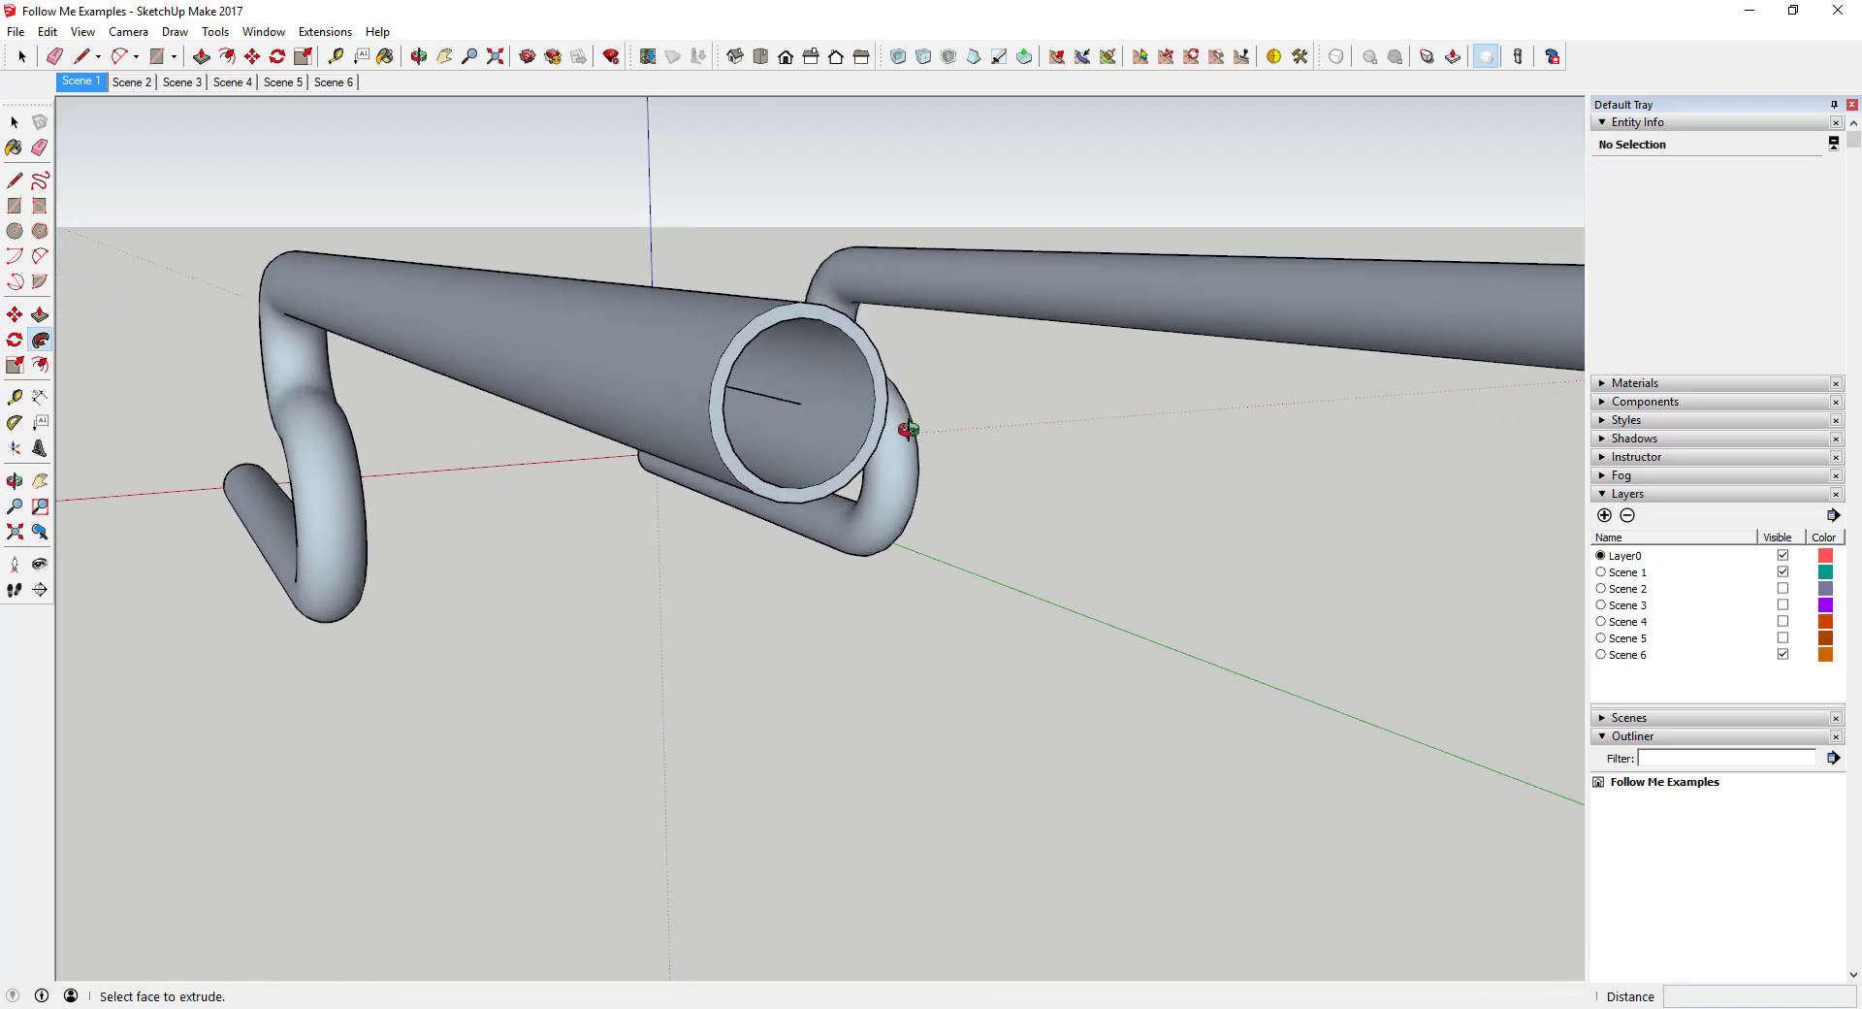
scroll(791, 525, down, 5)
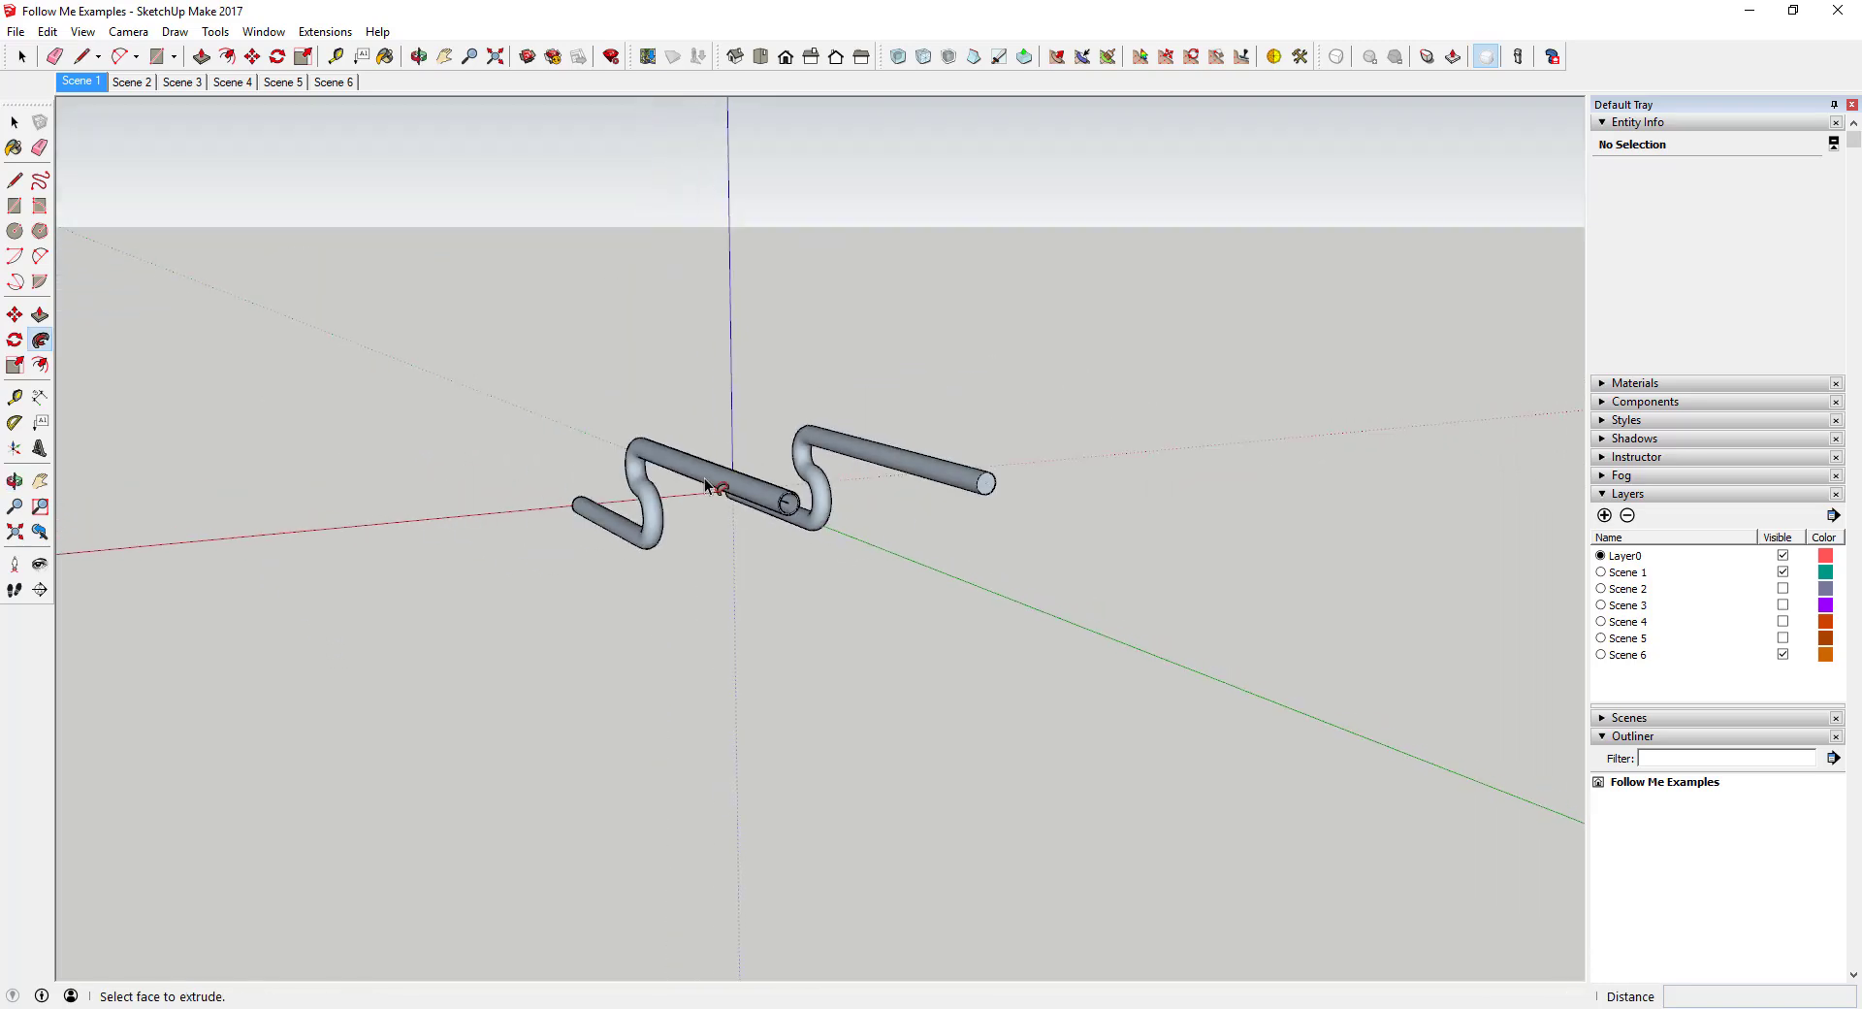
middle_drag(790, 524, 1006, 494)
key(Page_Down)
key(space)
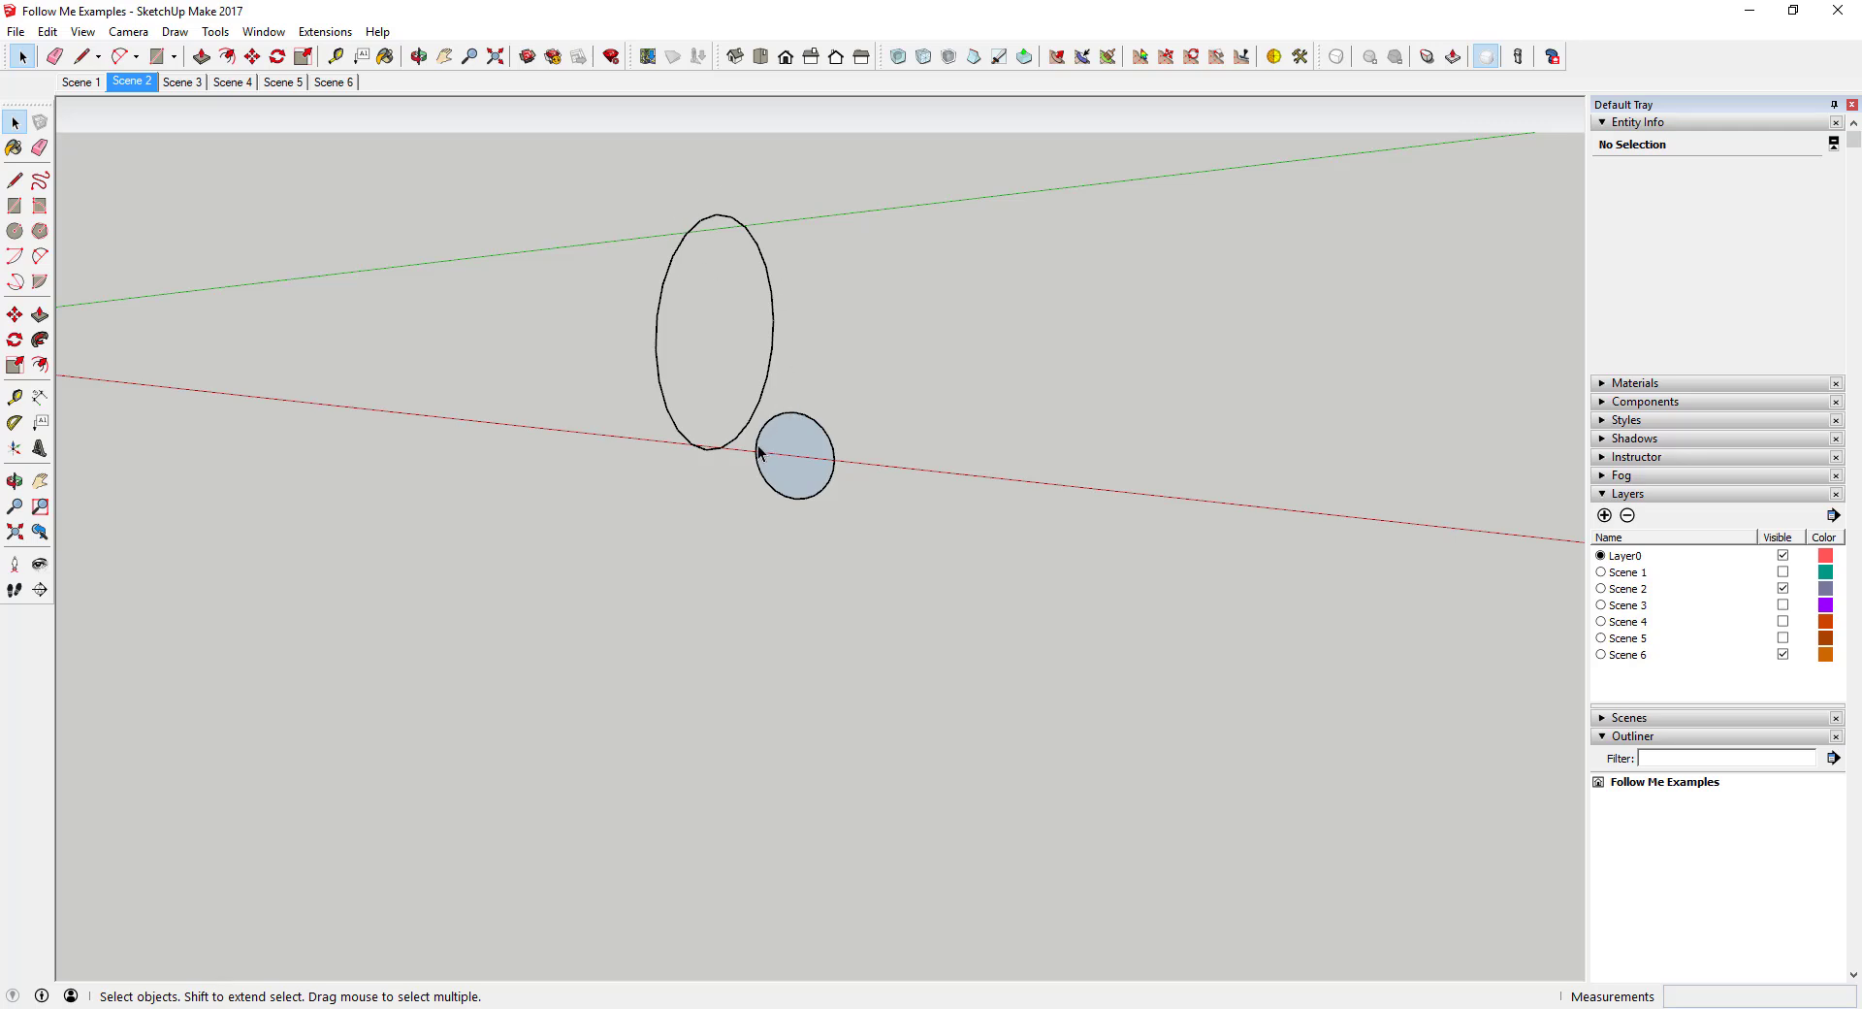
Sweep the small circular face around the large circle's edge with Follow Me to form a torus.
middle_drag(759, 452, 1022, 340)
scroll(821, 458, up, 2)
scroll(984, 433, down, 2)
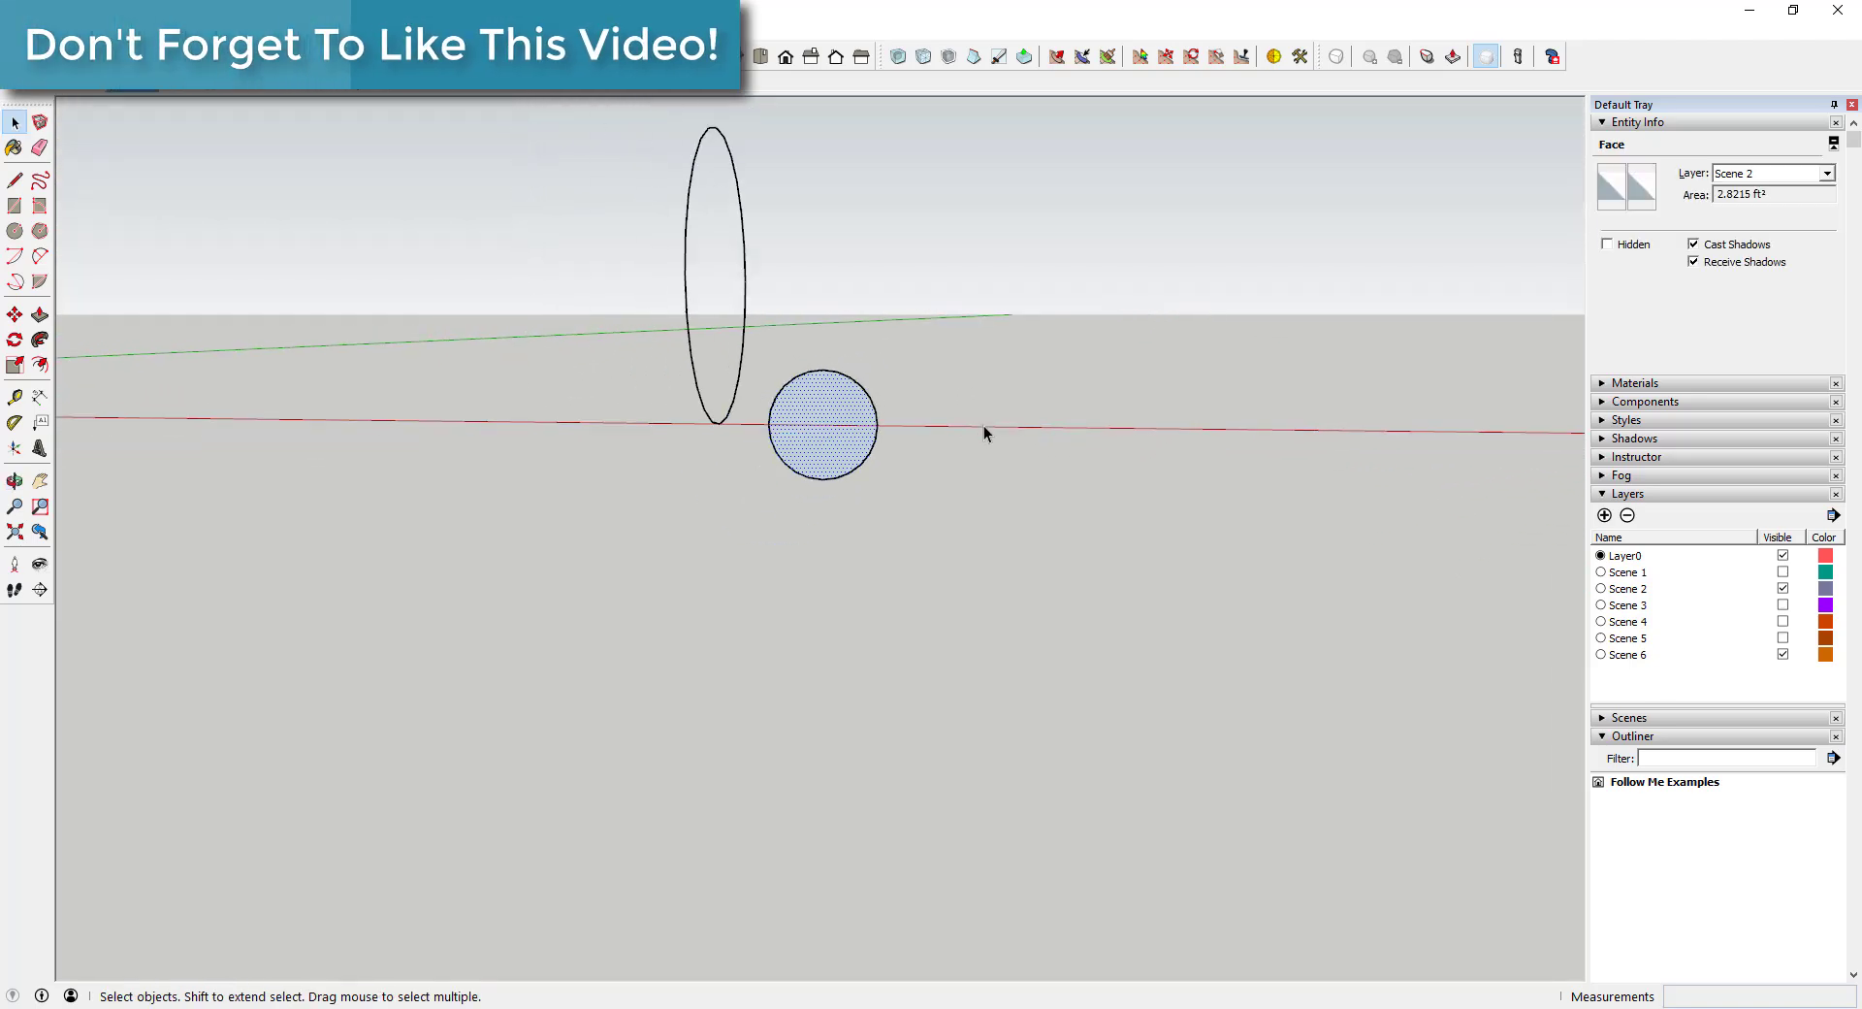
middle_drag(983, 432, 740, 449)
click(709, 416)
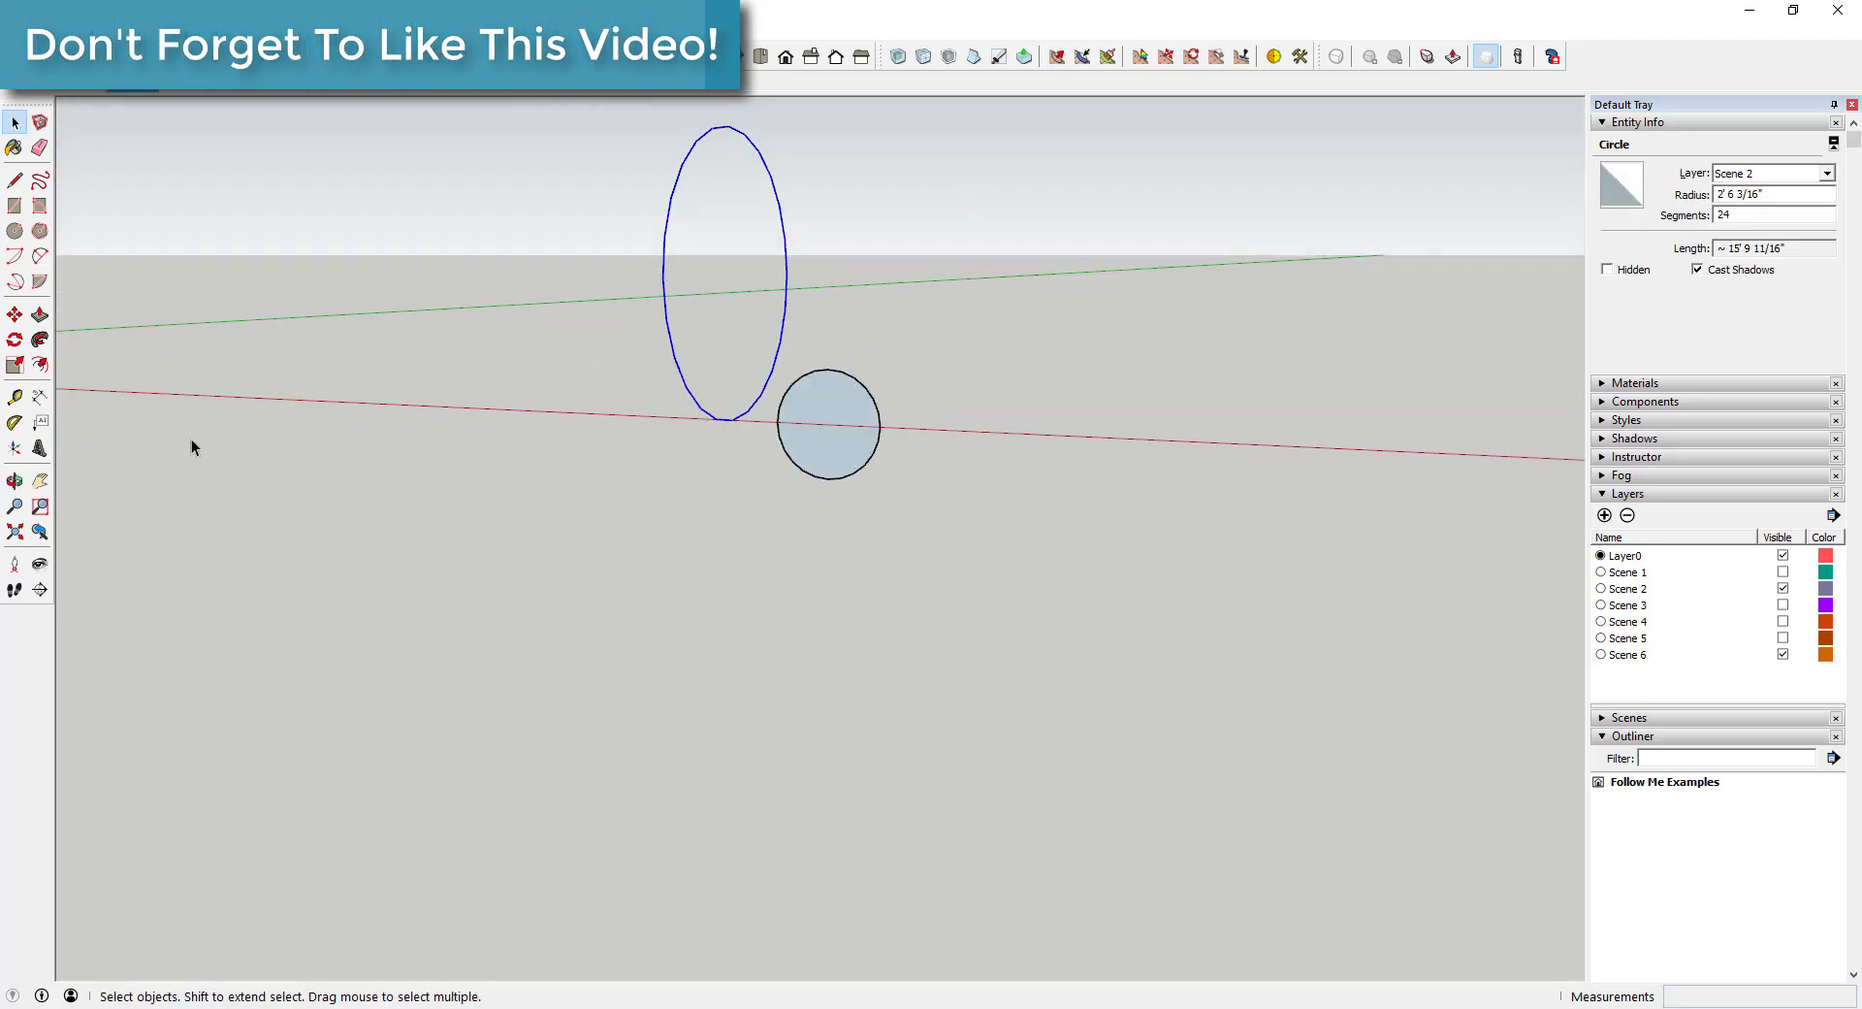
click(40, 339)
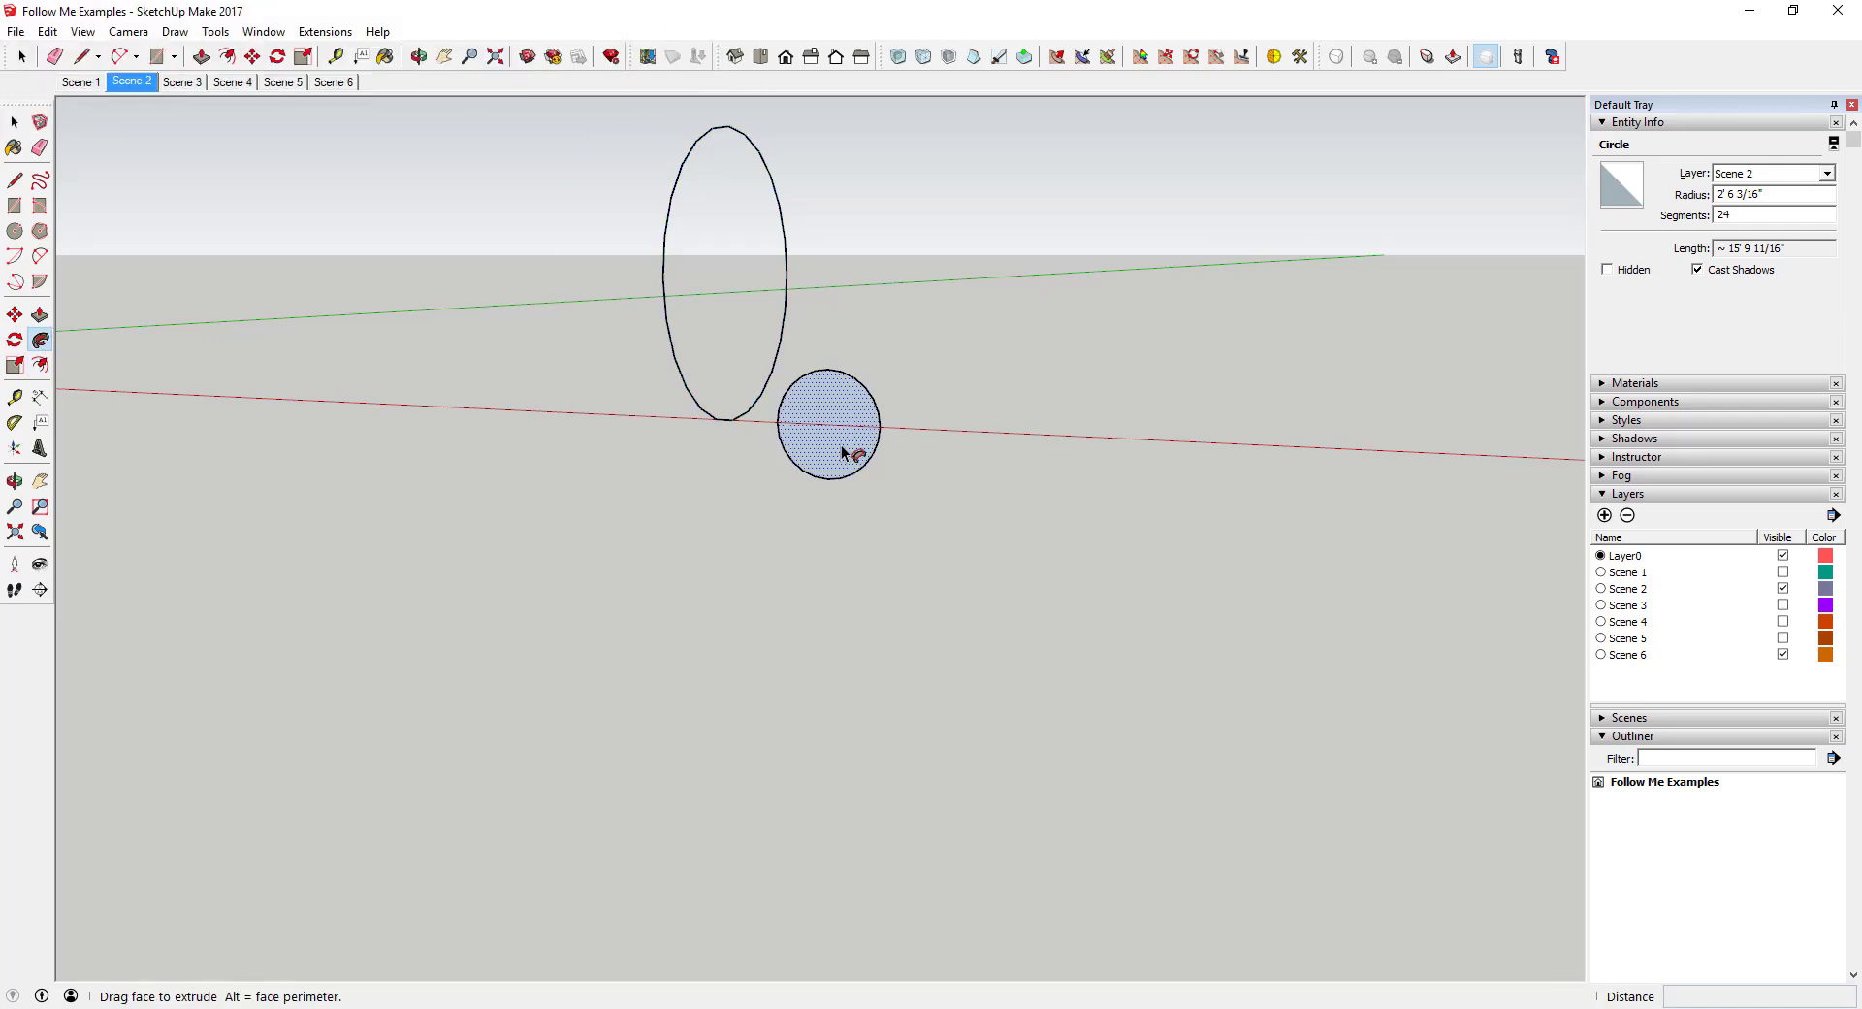
click(844, 453)
Examine the torus and its position relative to the separate circular path from several angles.
middle_drag(790, 403, 1014, 425)
middle_drag(631, 411, 954, 428)
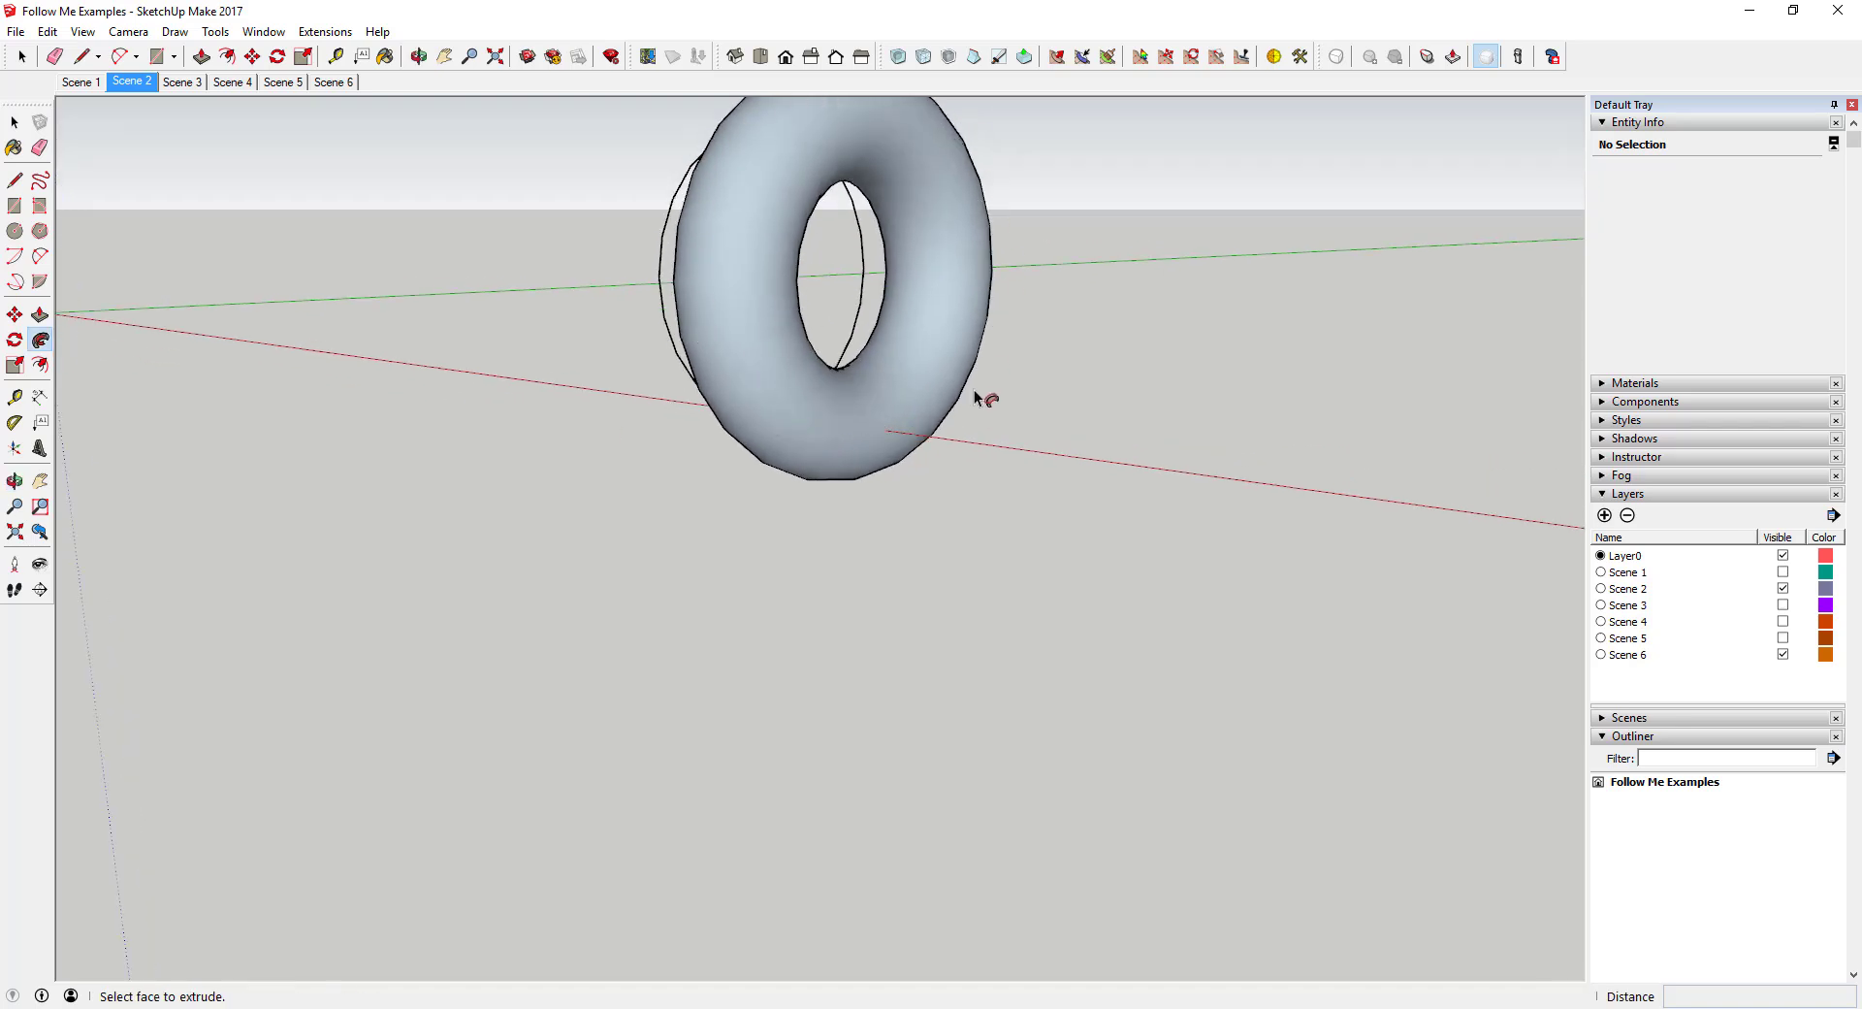
middle_drag(869, 444, 1135, 411)
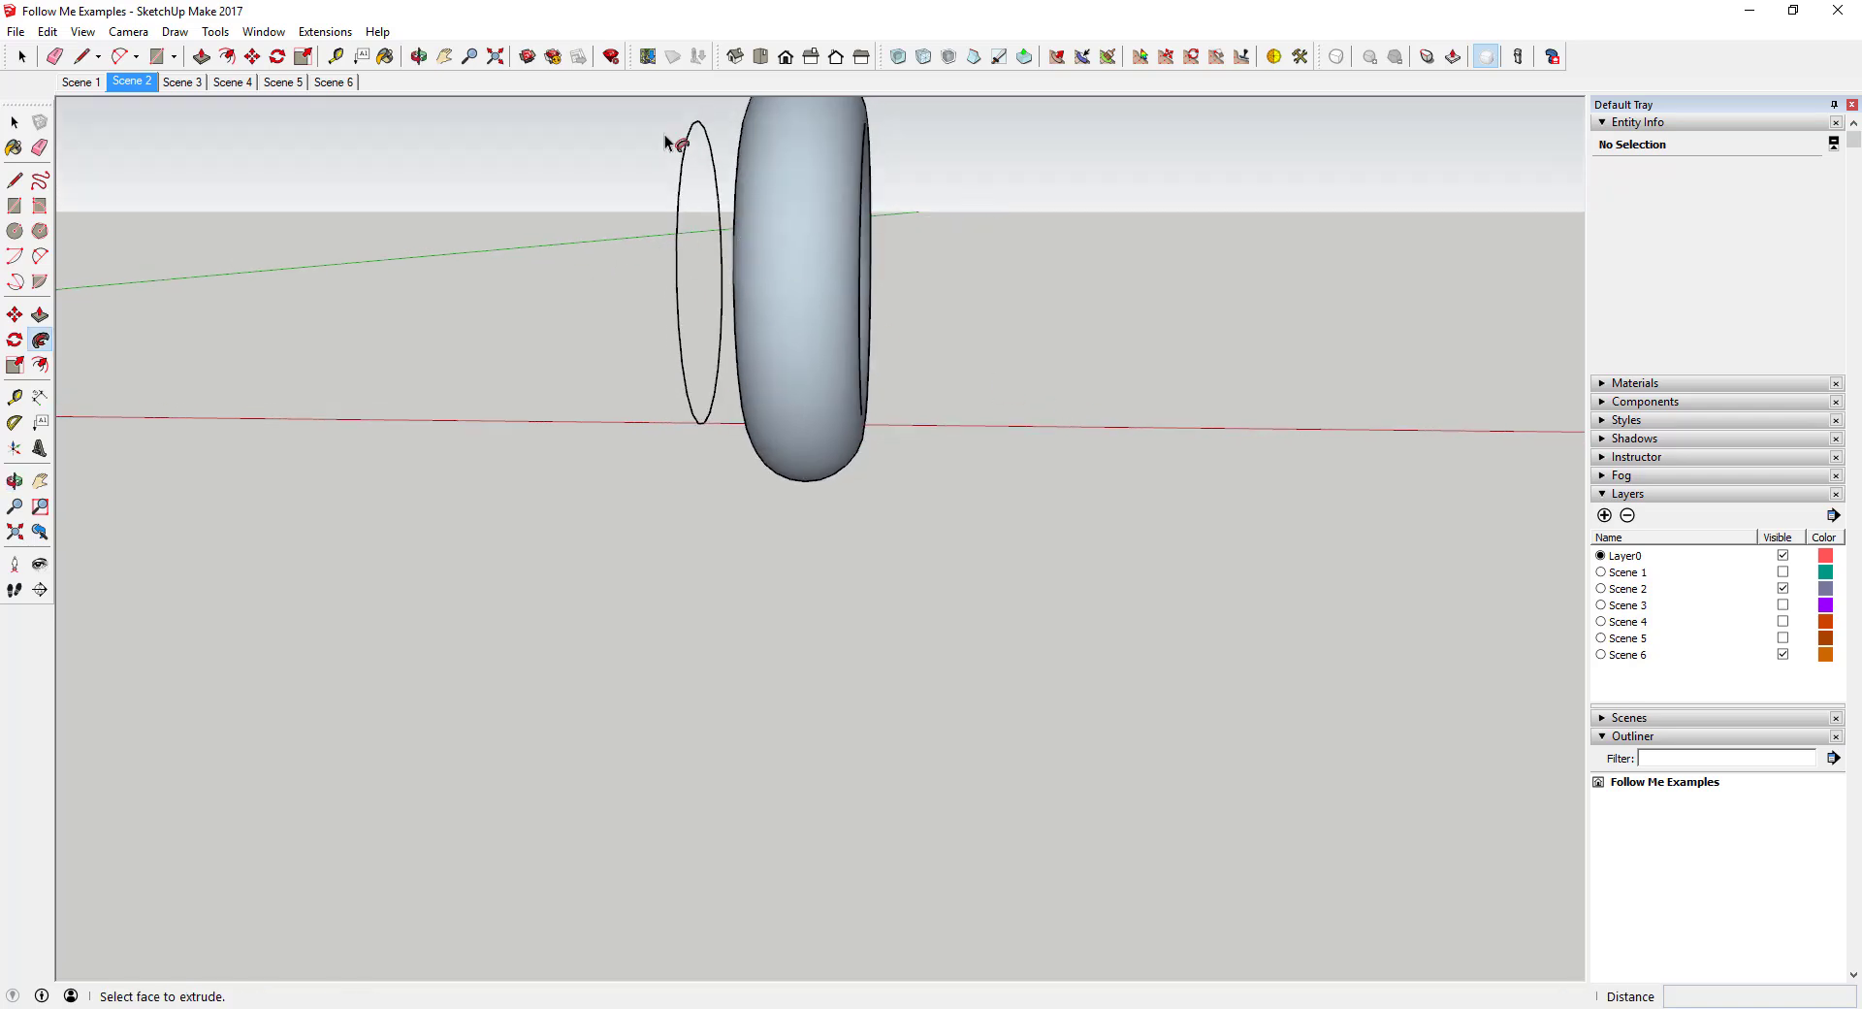
scroll(801, 384, up, 2)
middle_drag(811, 355, 815, 457)
scroll(740, 208, down, 2)
scroll(830, 318, up, 2)
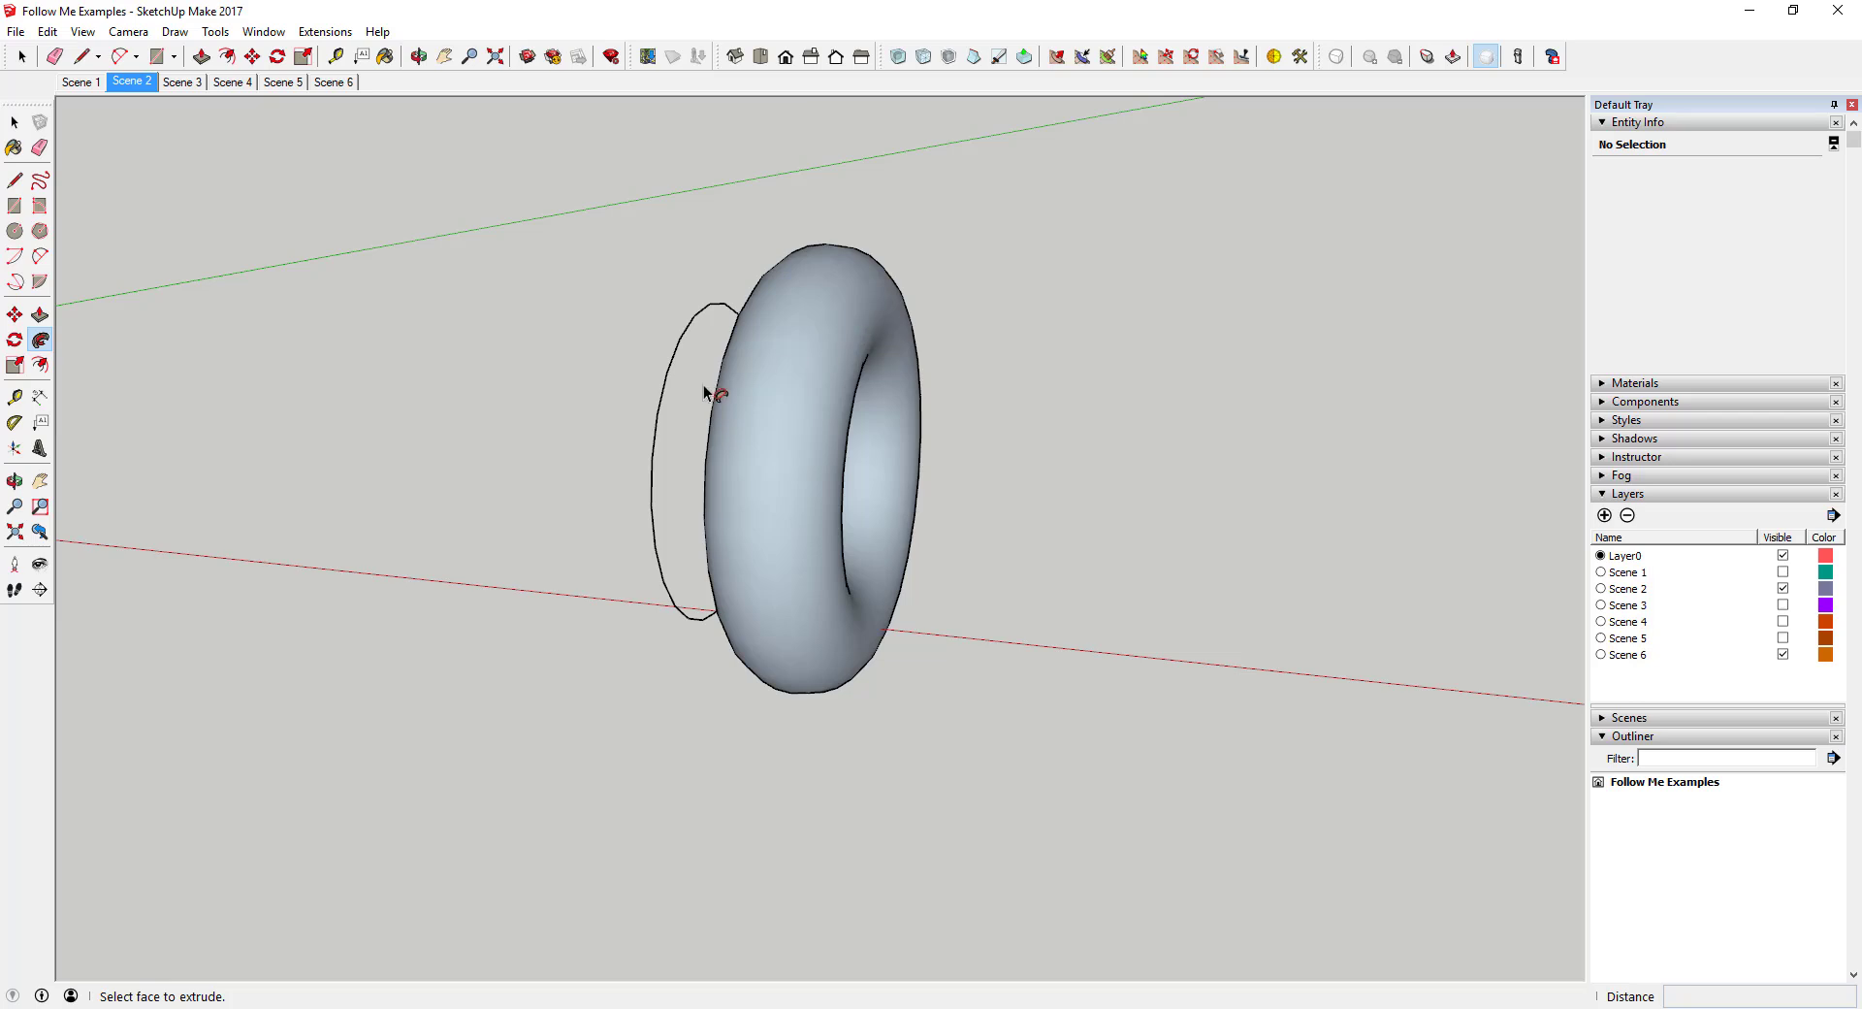
middle_drag(751, 623, 798, 405)
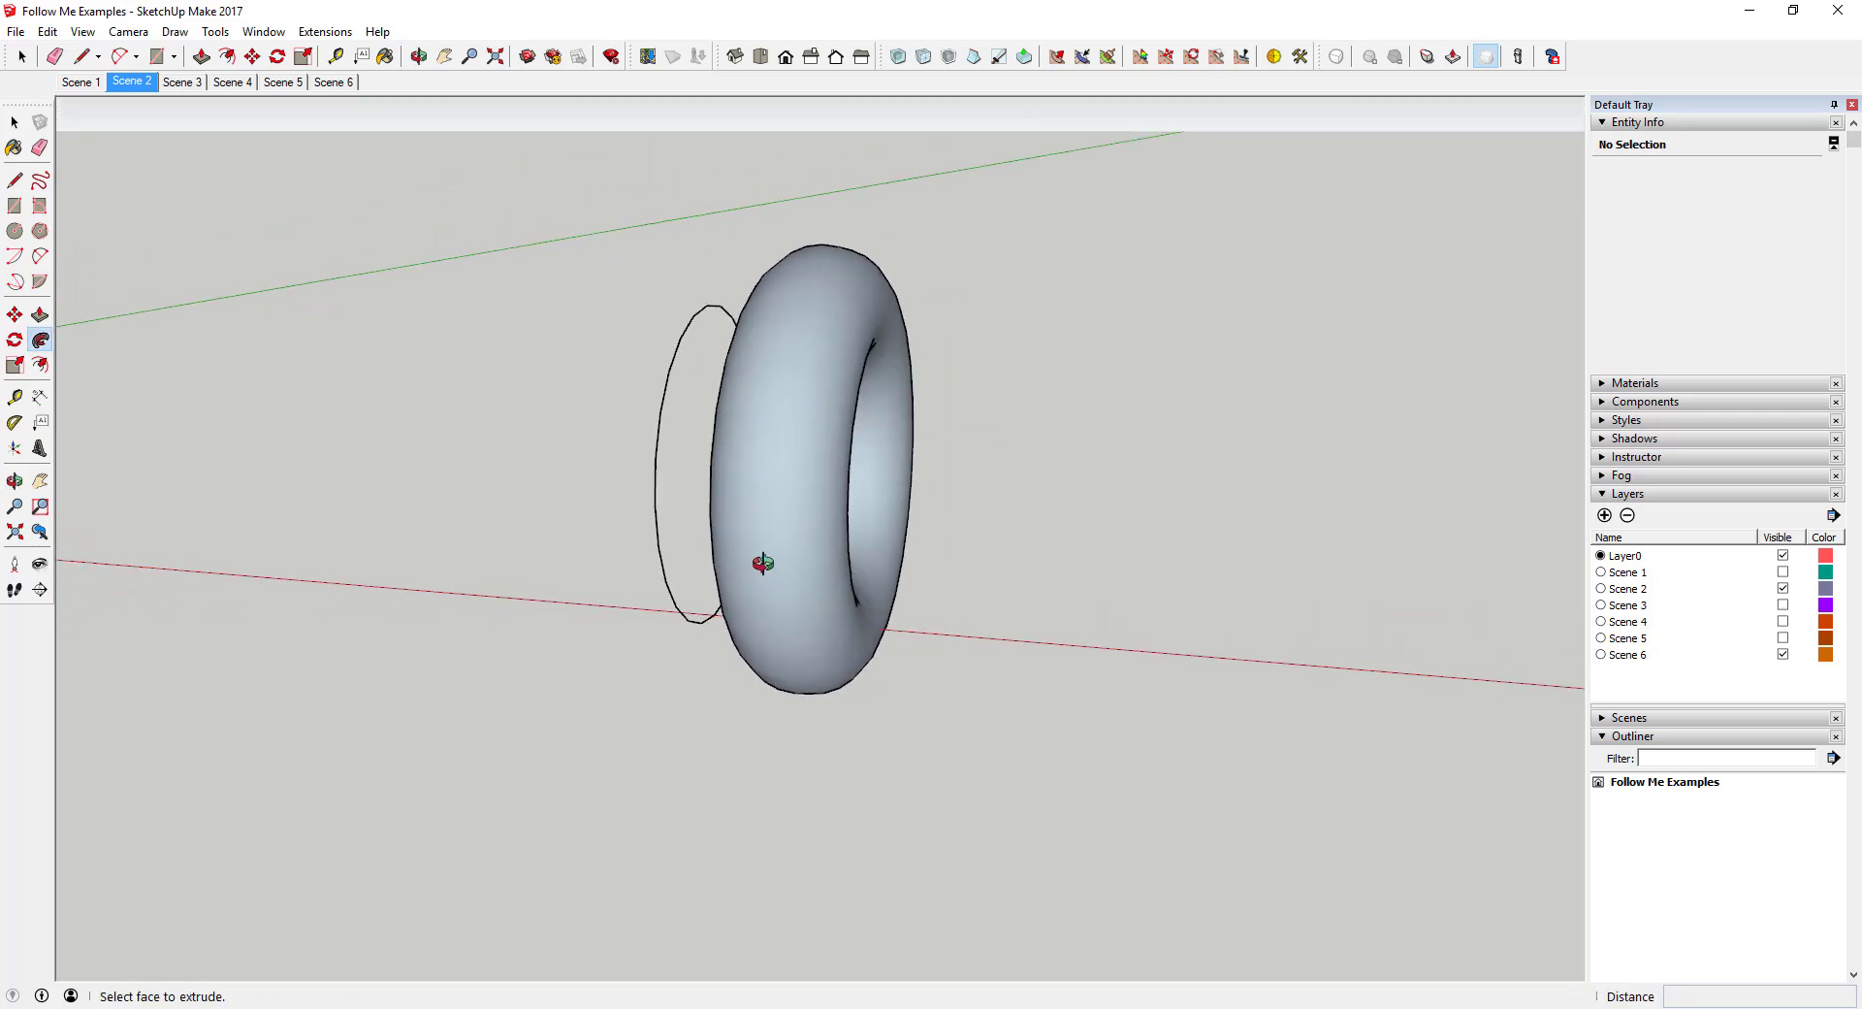
middle_drag(755, 564, 714, 614)
Switch to Scene 3 and bring the rectangular face with the upright molding profile into view.
key(c)
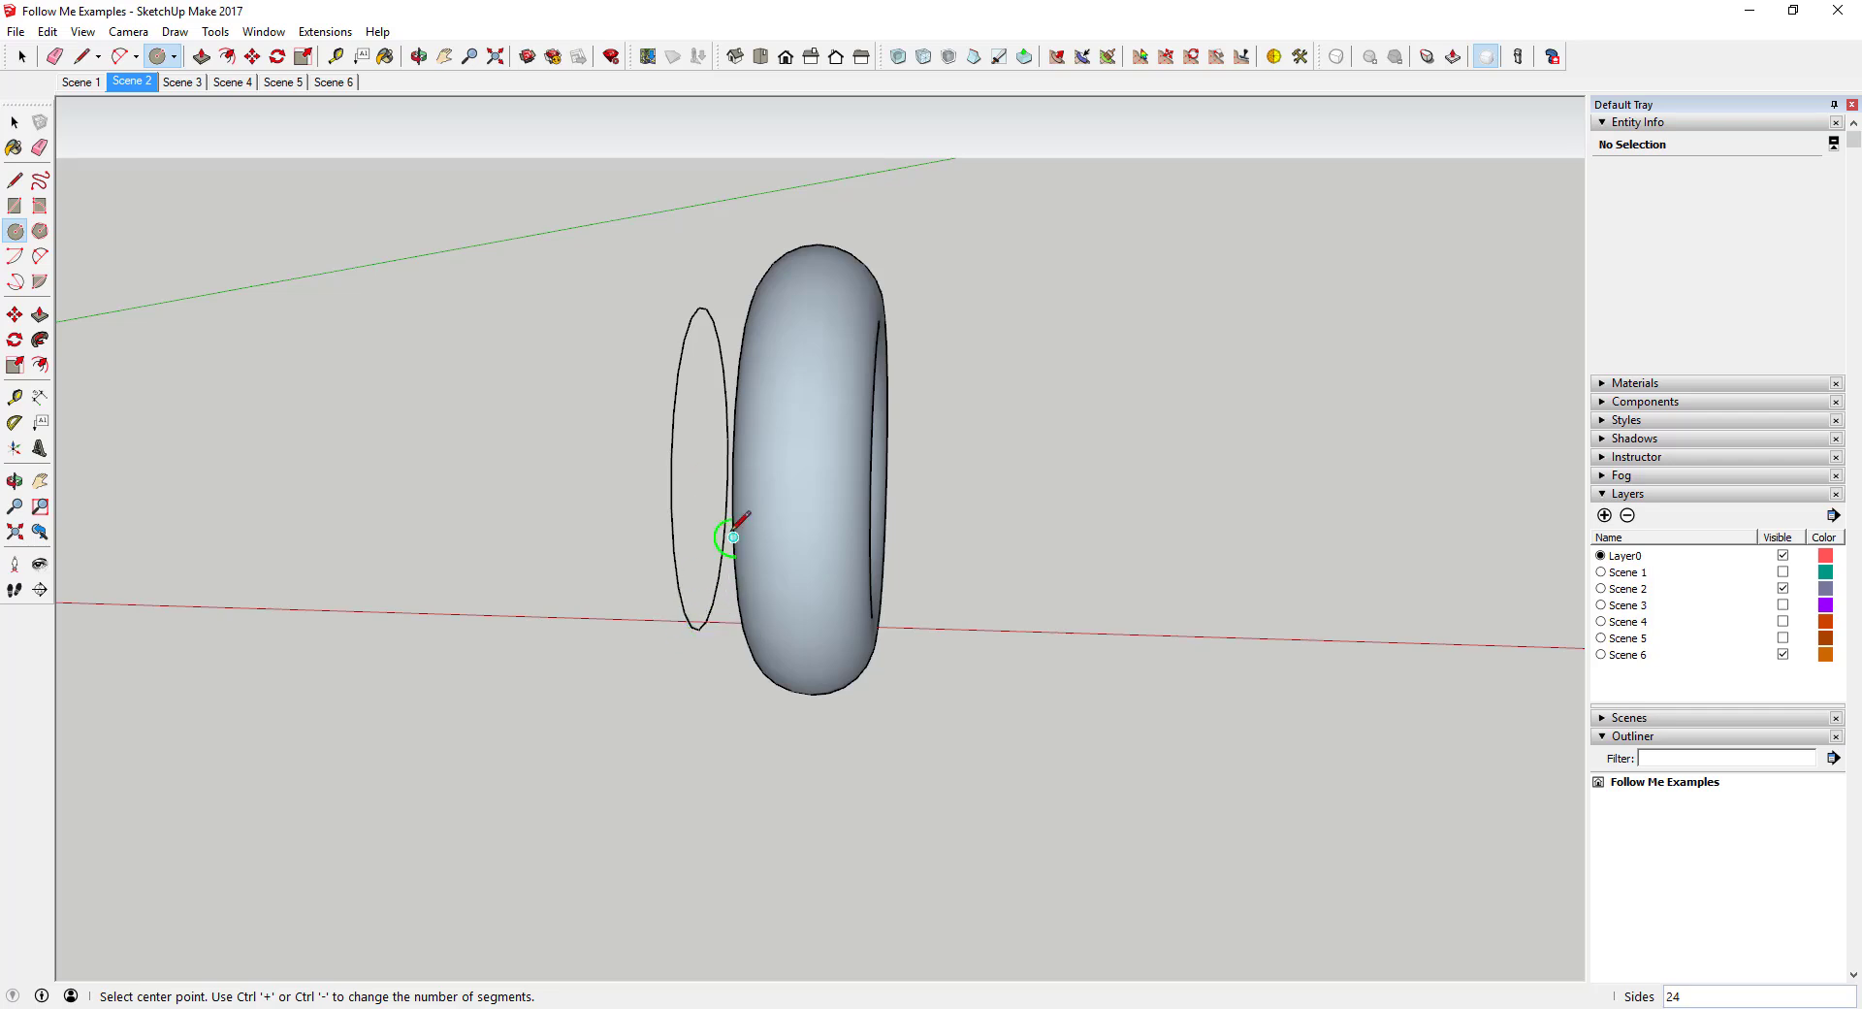
scroll(727, 528, down, 3)
key(space)
key(Page_Down)
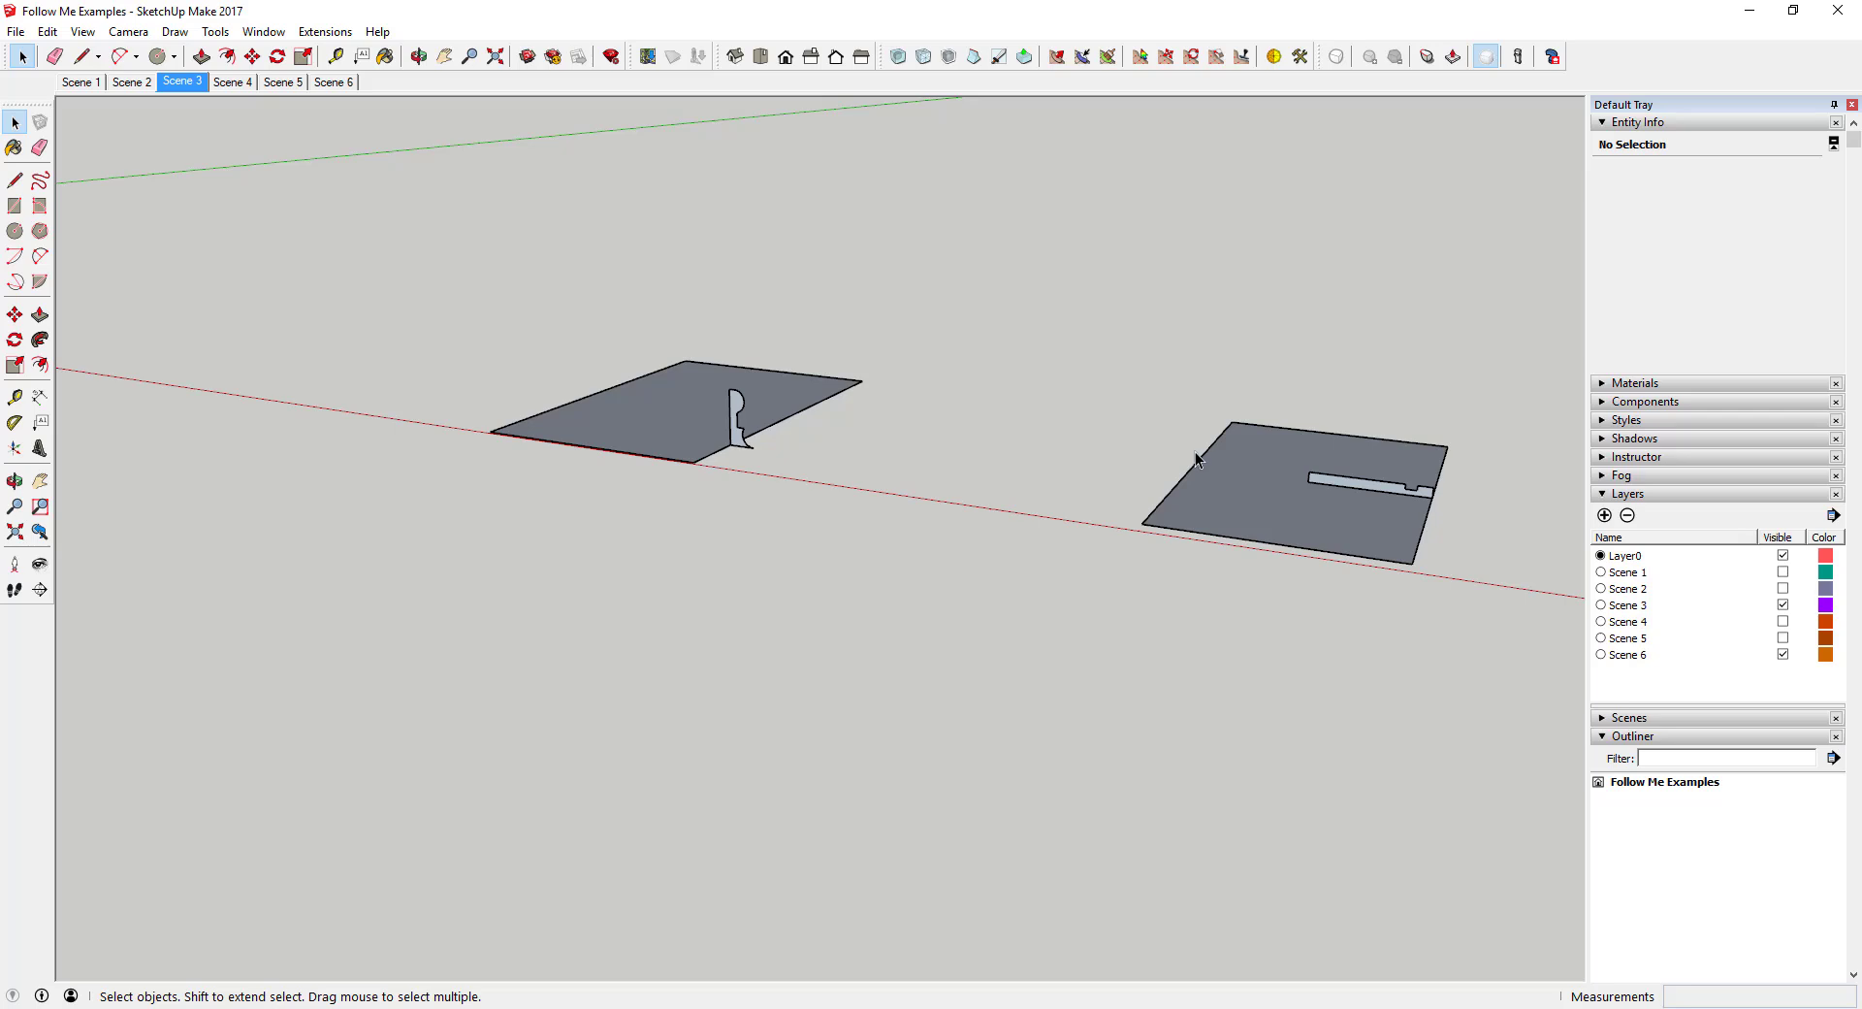
scroll(690, 408, up, 3)
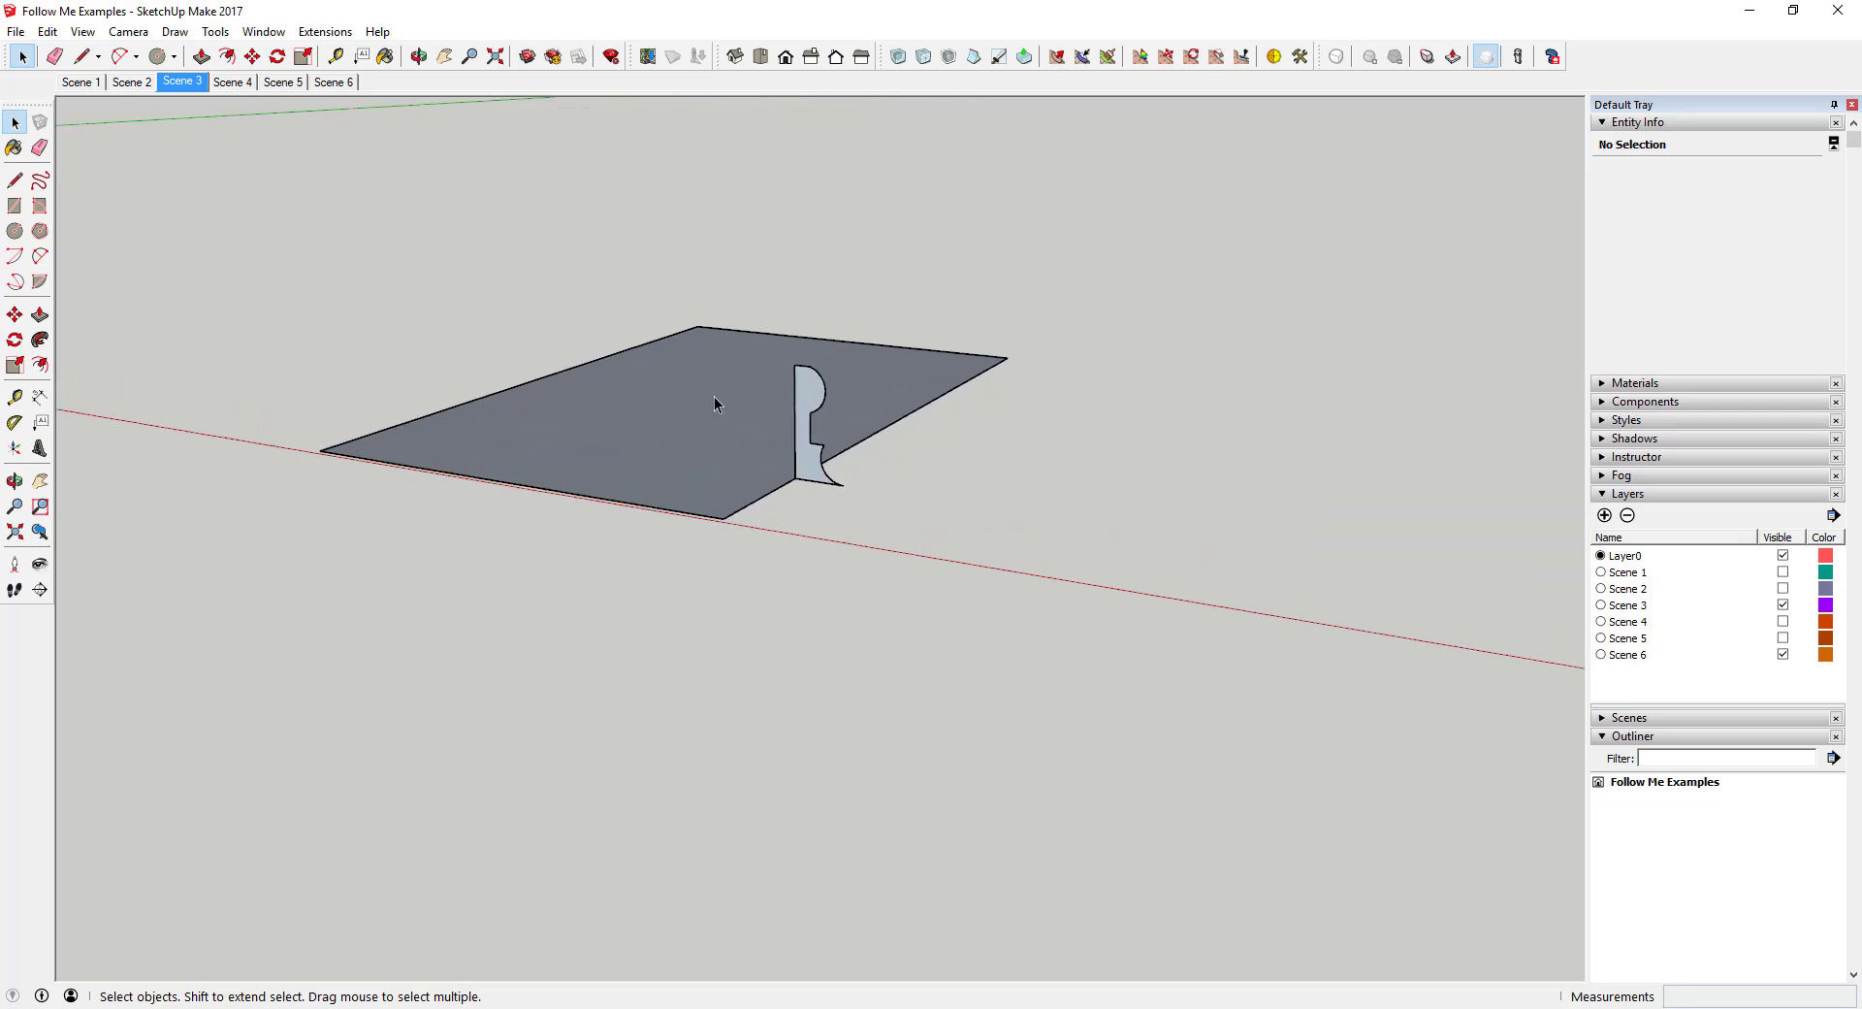
middle_drag(710, 393, 807, 499)
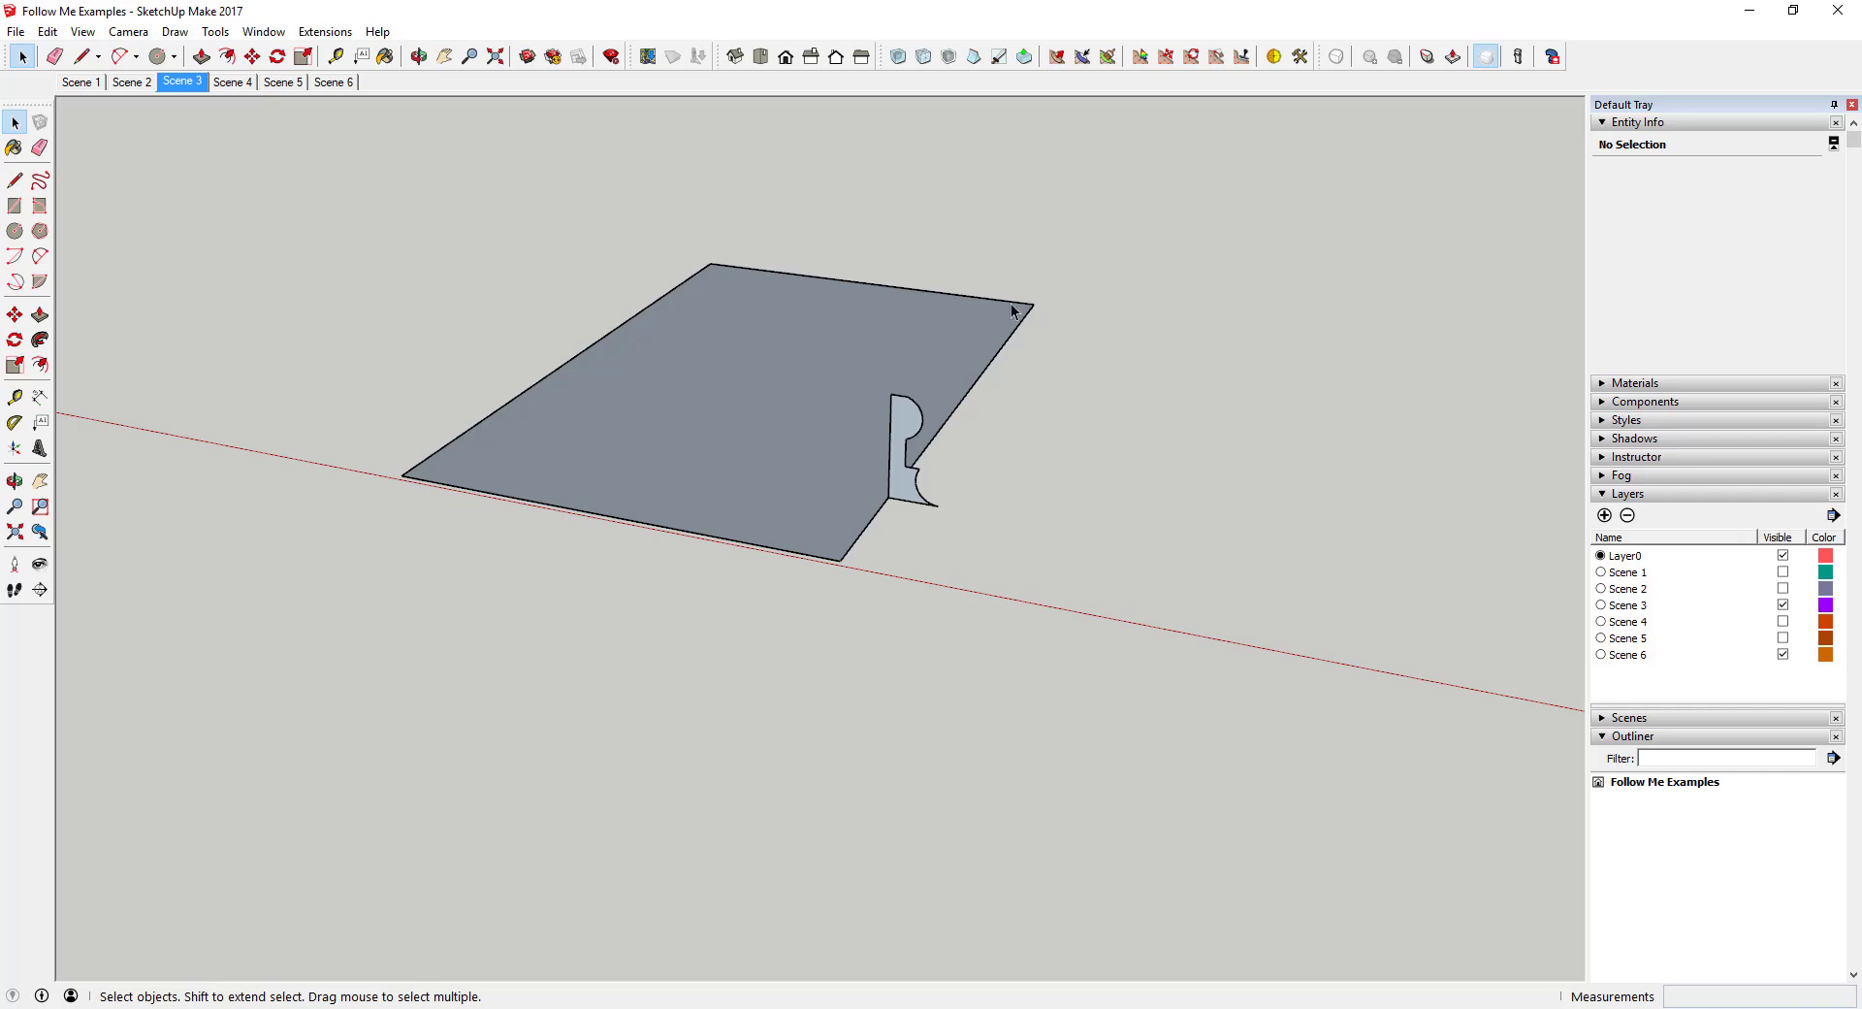
Sweep the upright molding profile around the rectangular face's perimeter with Follow Me.
click(754, 412)
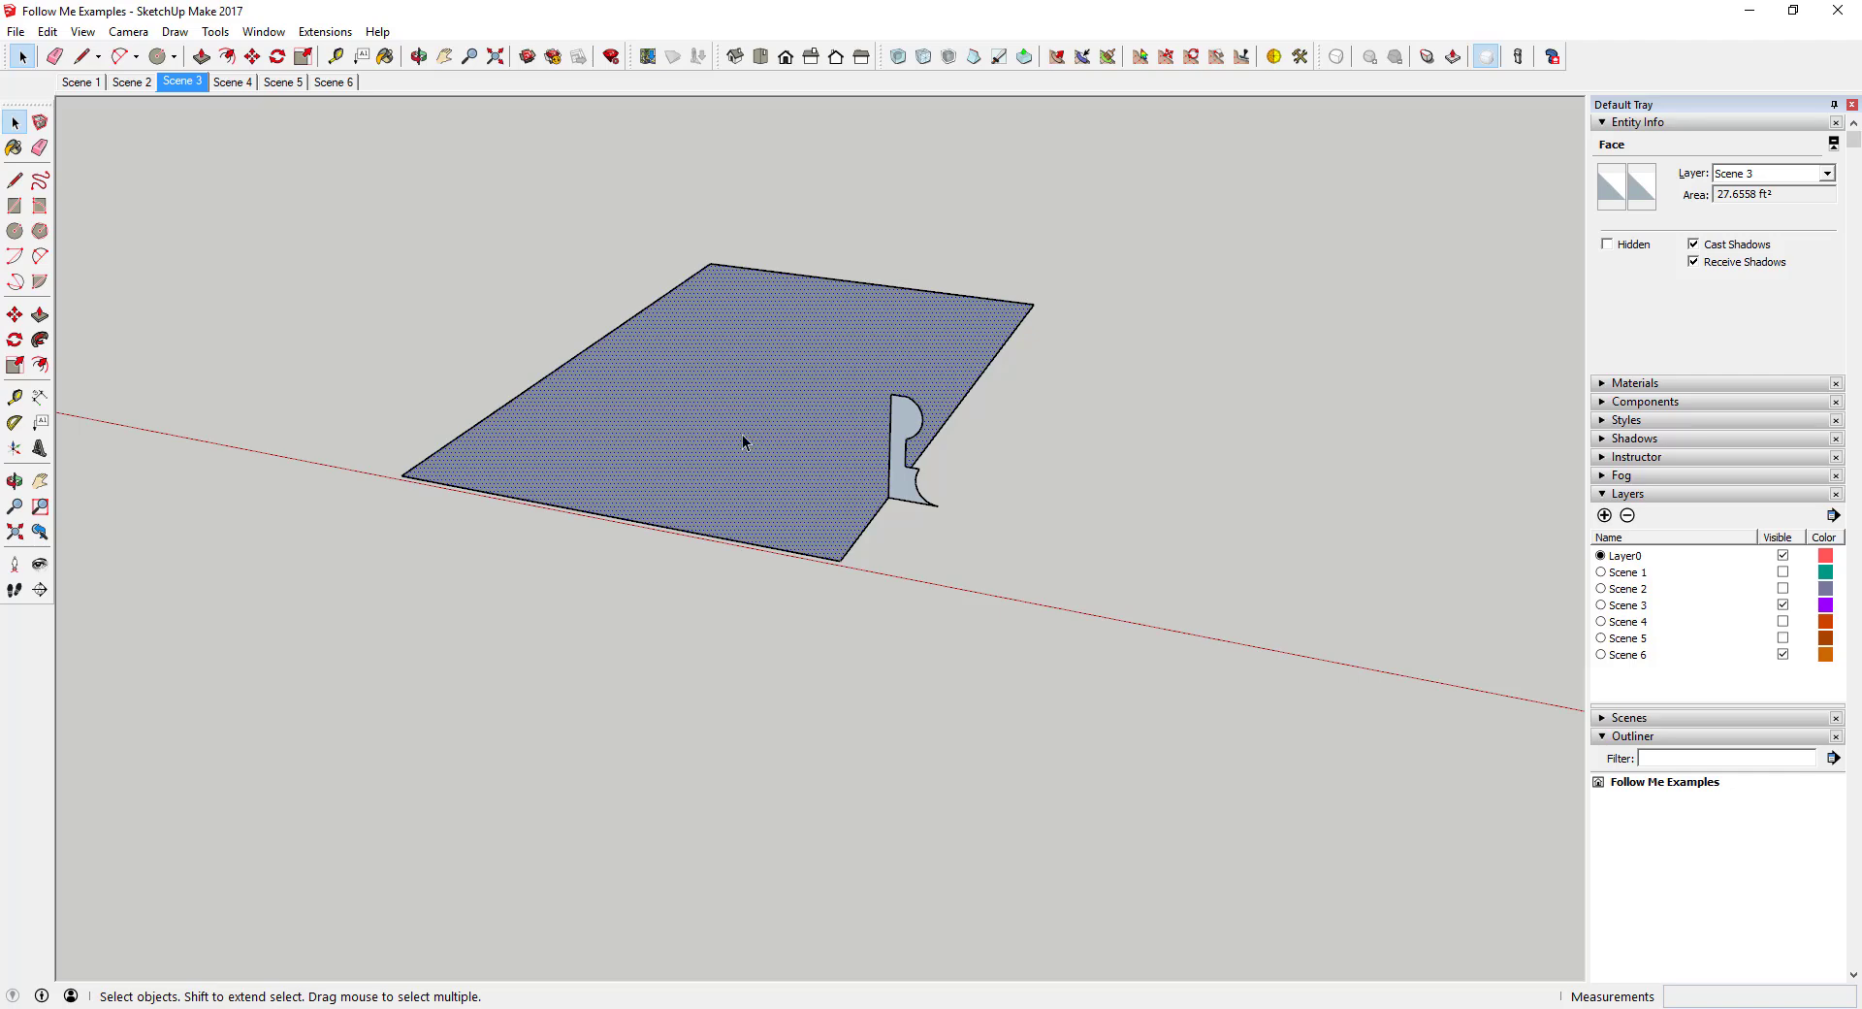
click(40, 340)
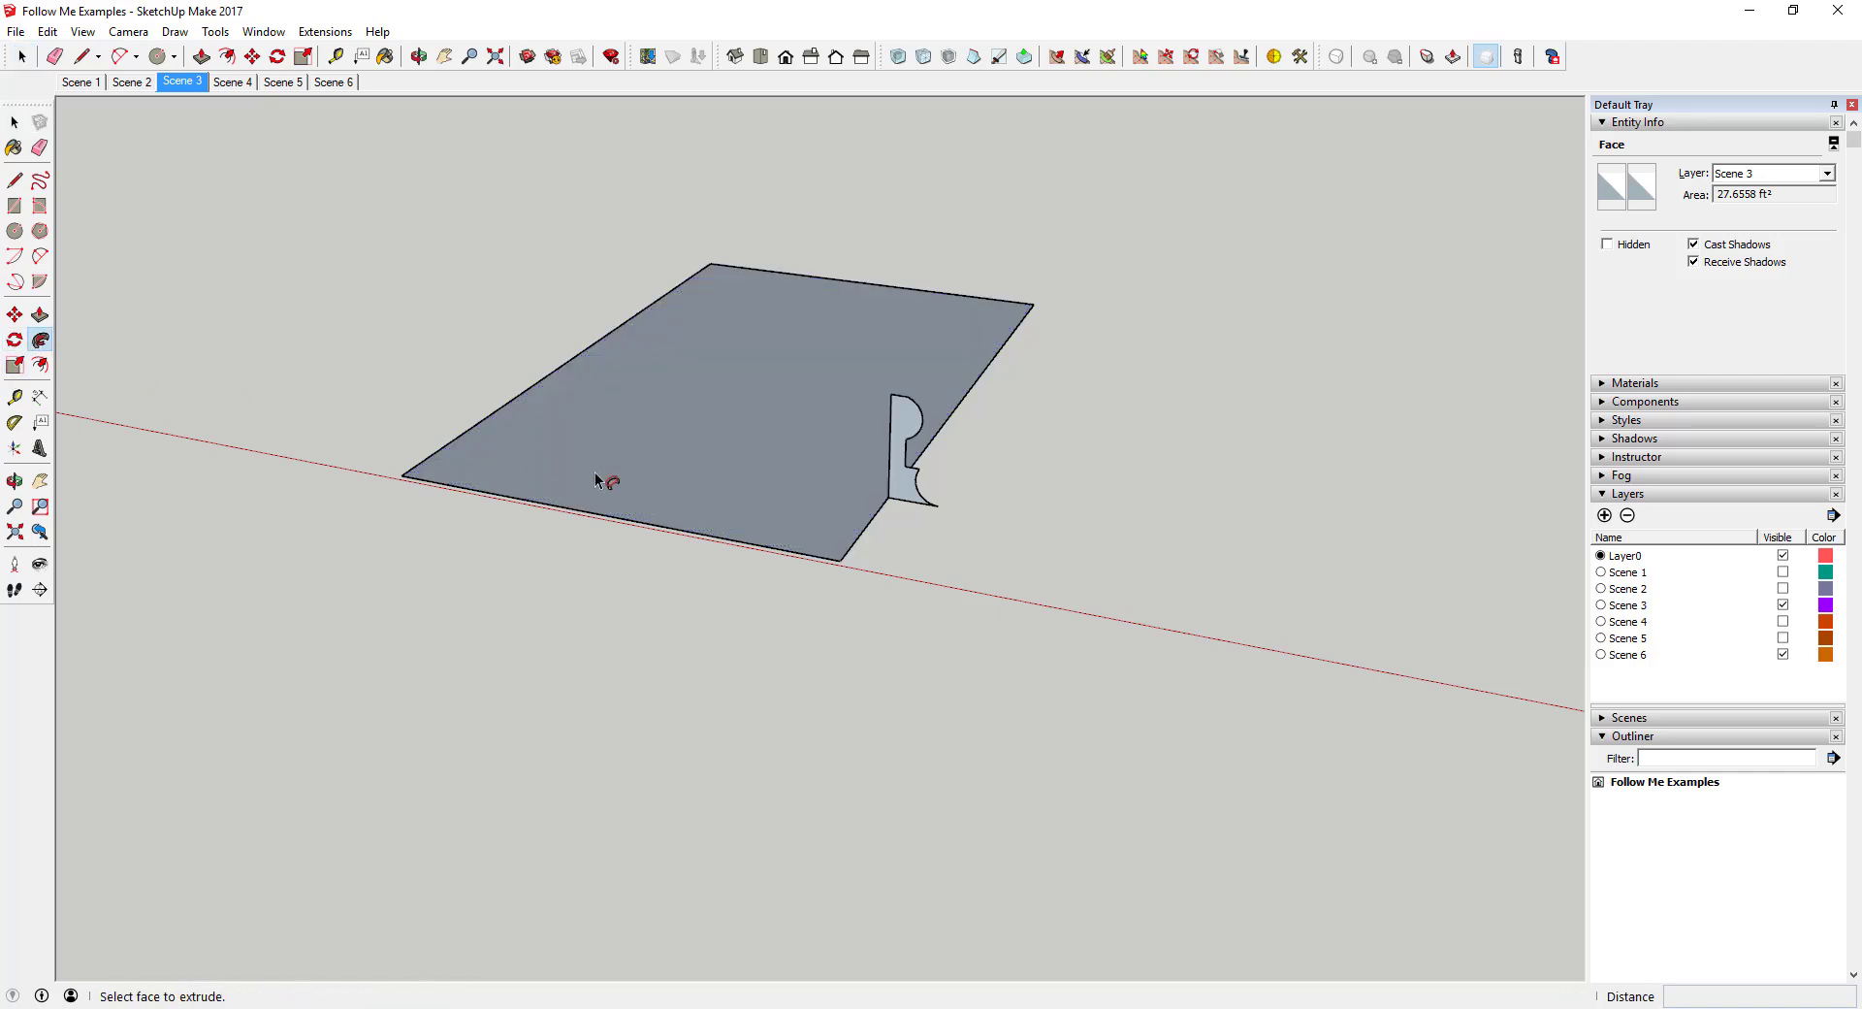
click(900, 483)
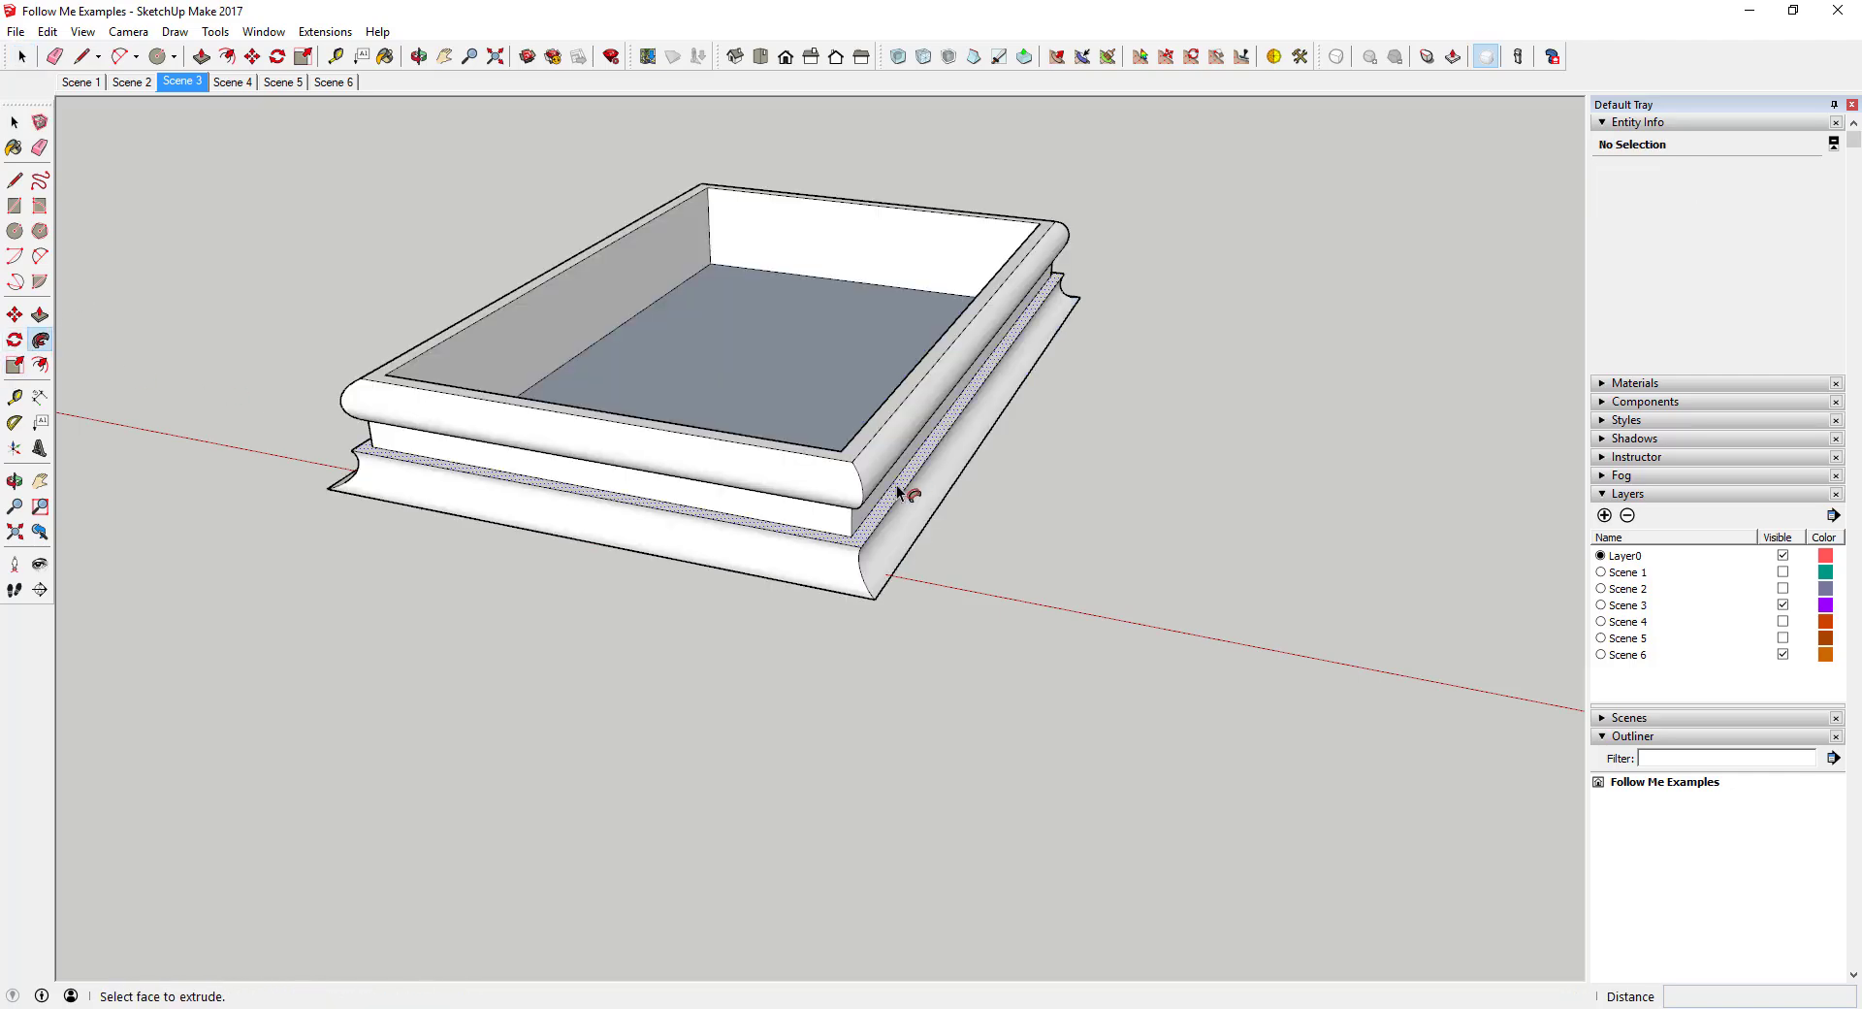
Examine the swept molding's mitered corners and curved edges from several angles.
middle_drag(898, 490, 961, 378)
scroll(1058, 310, up, 3)
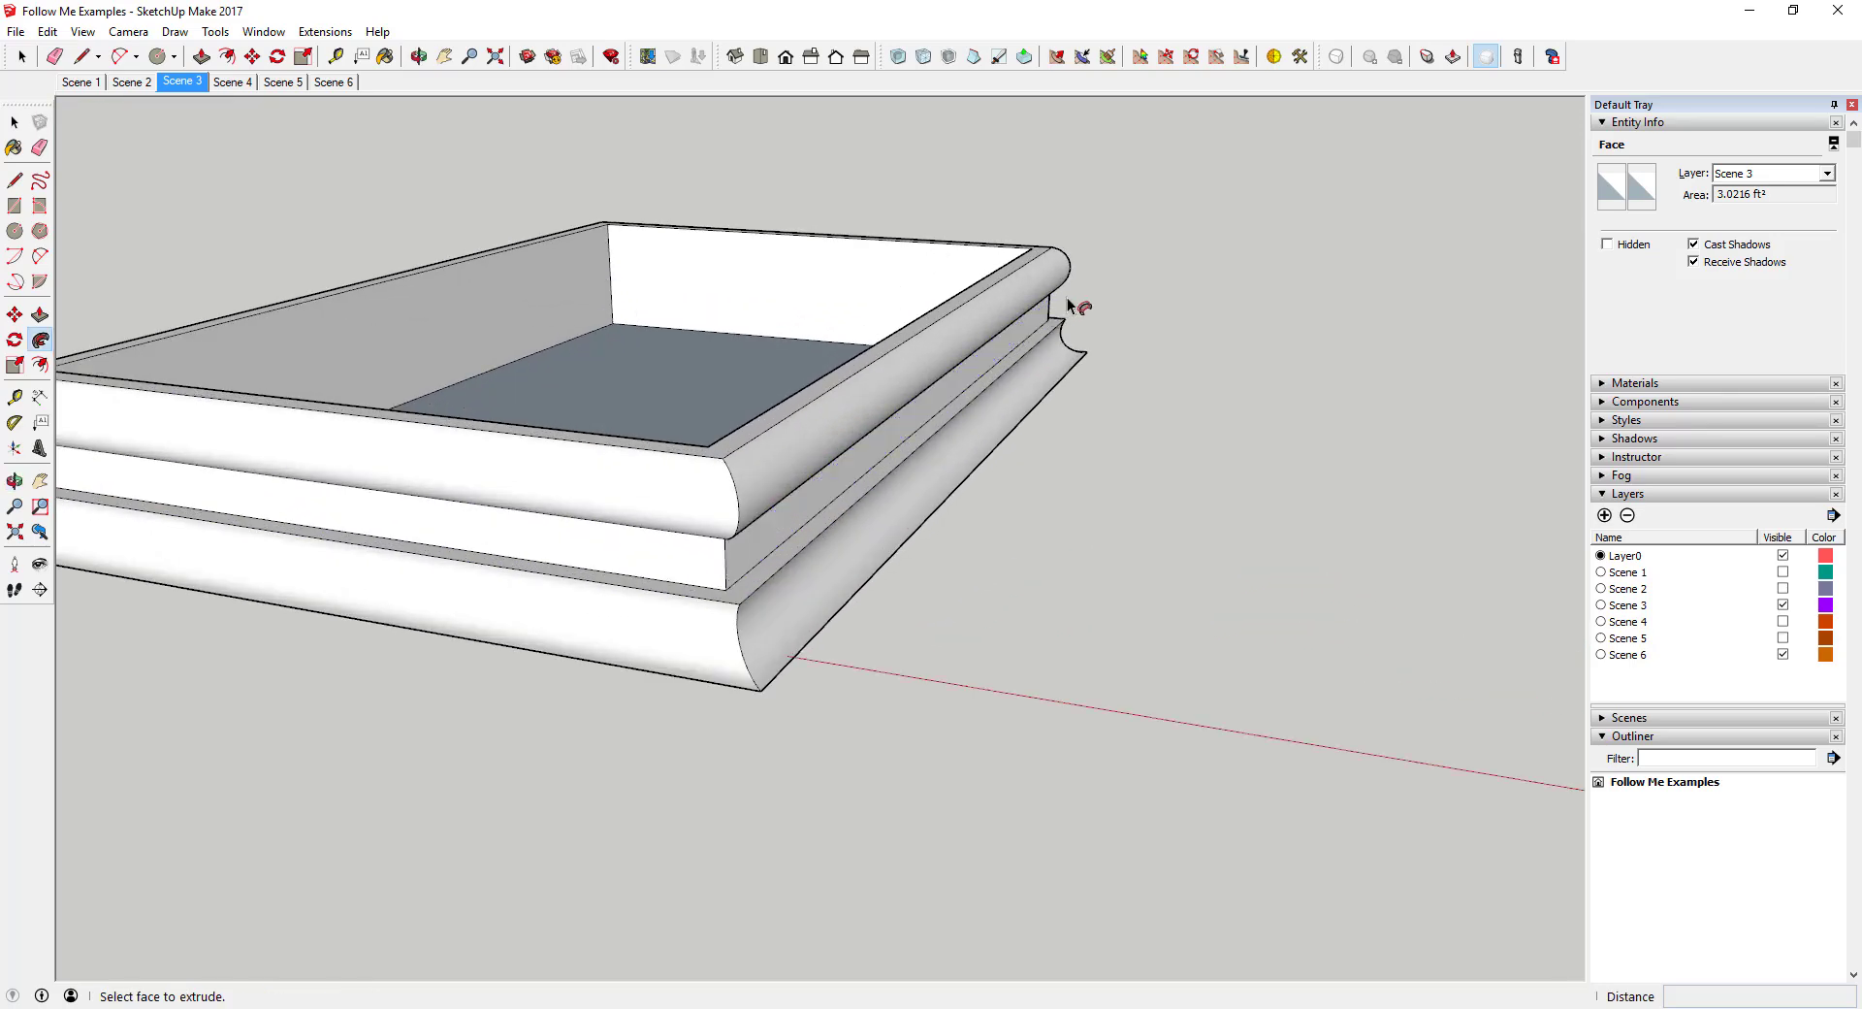
scroll(1068, 302, up, 3)
middle_drag(1051, 308, 532, 374)
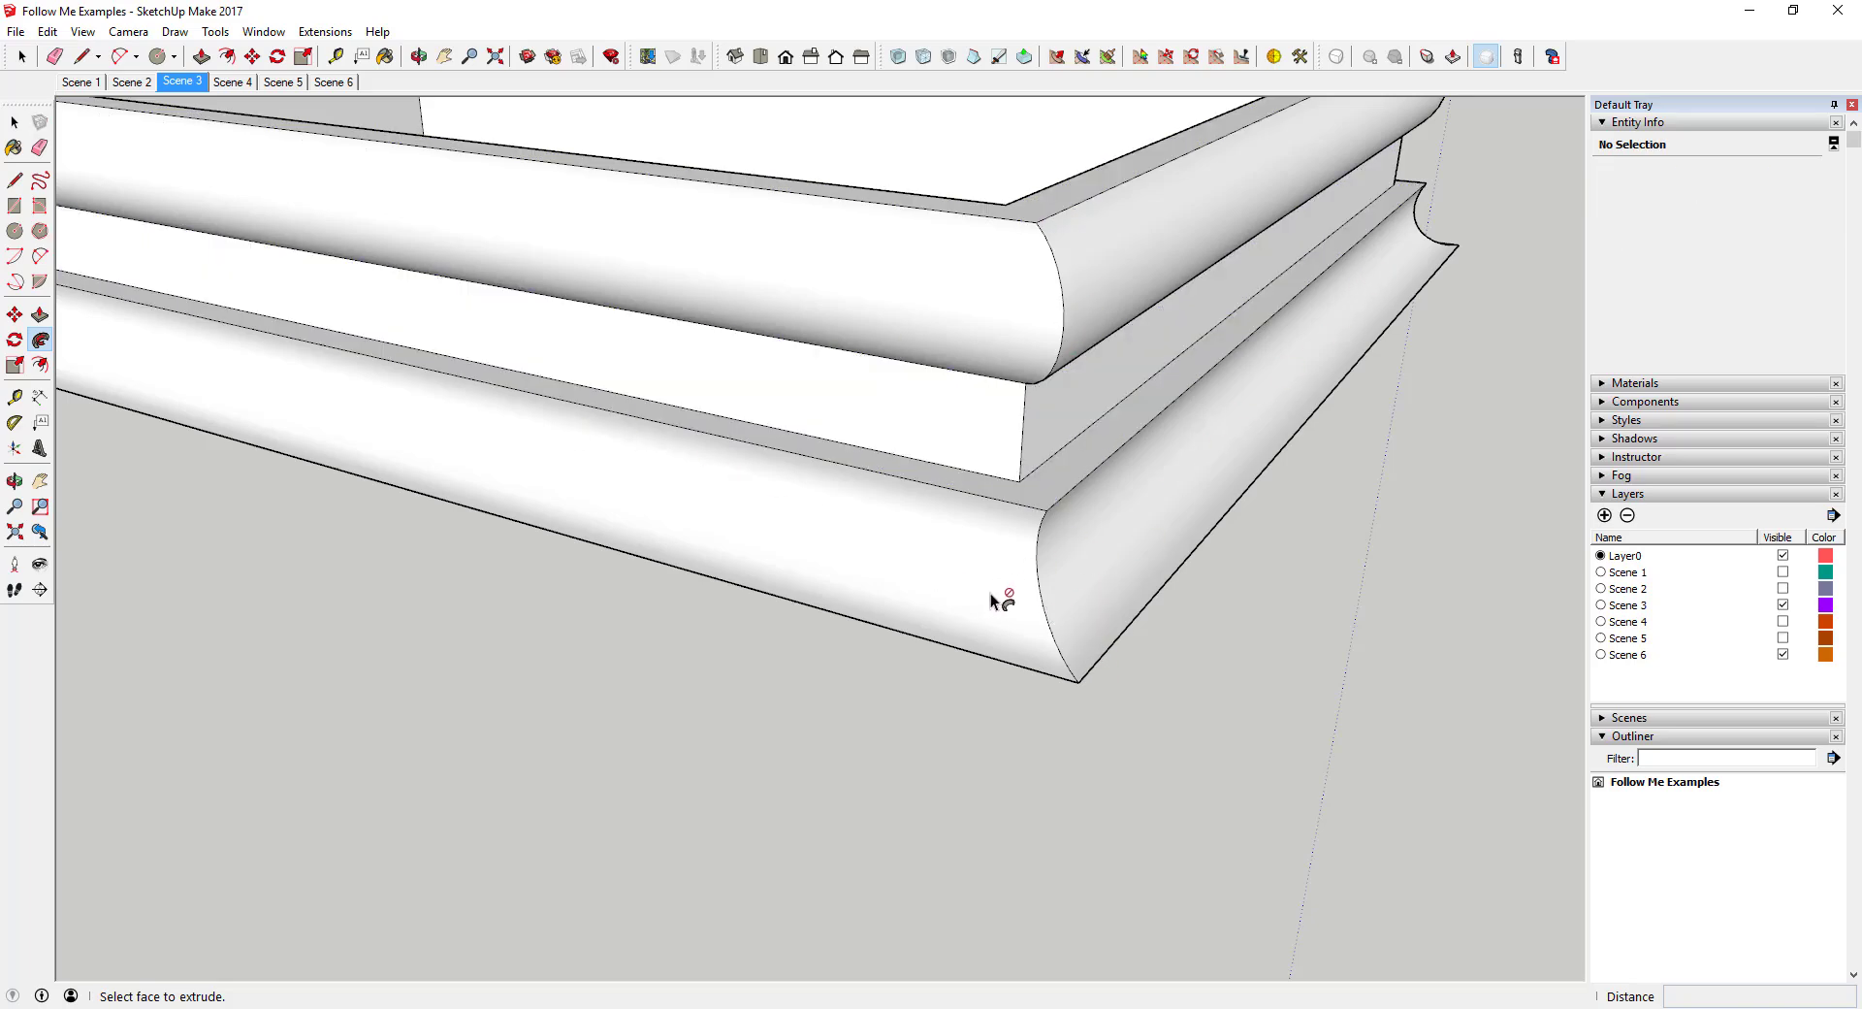
middle_drag(991, 592, 1060, 540)
scroll(1522, 304, down, 5)
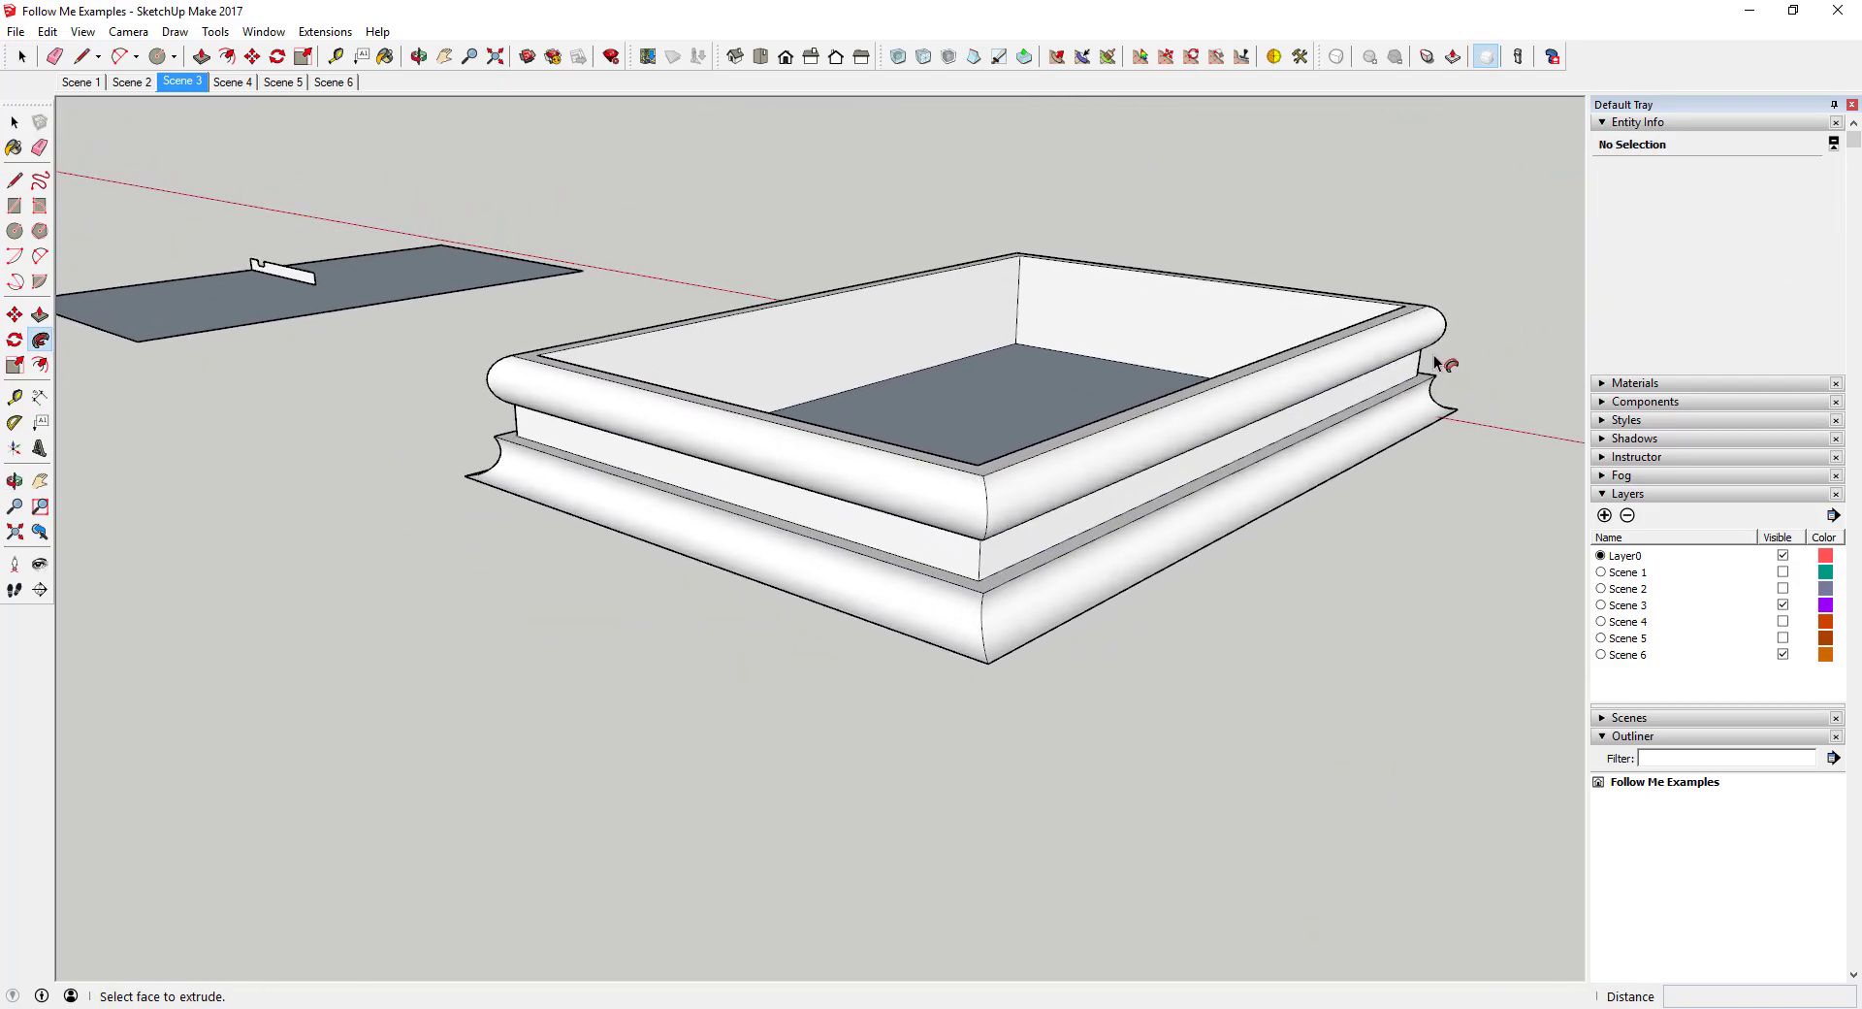
scroll(1436, 363, up, 5)
middle_drag(1416, 351, 807, 434)
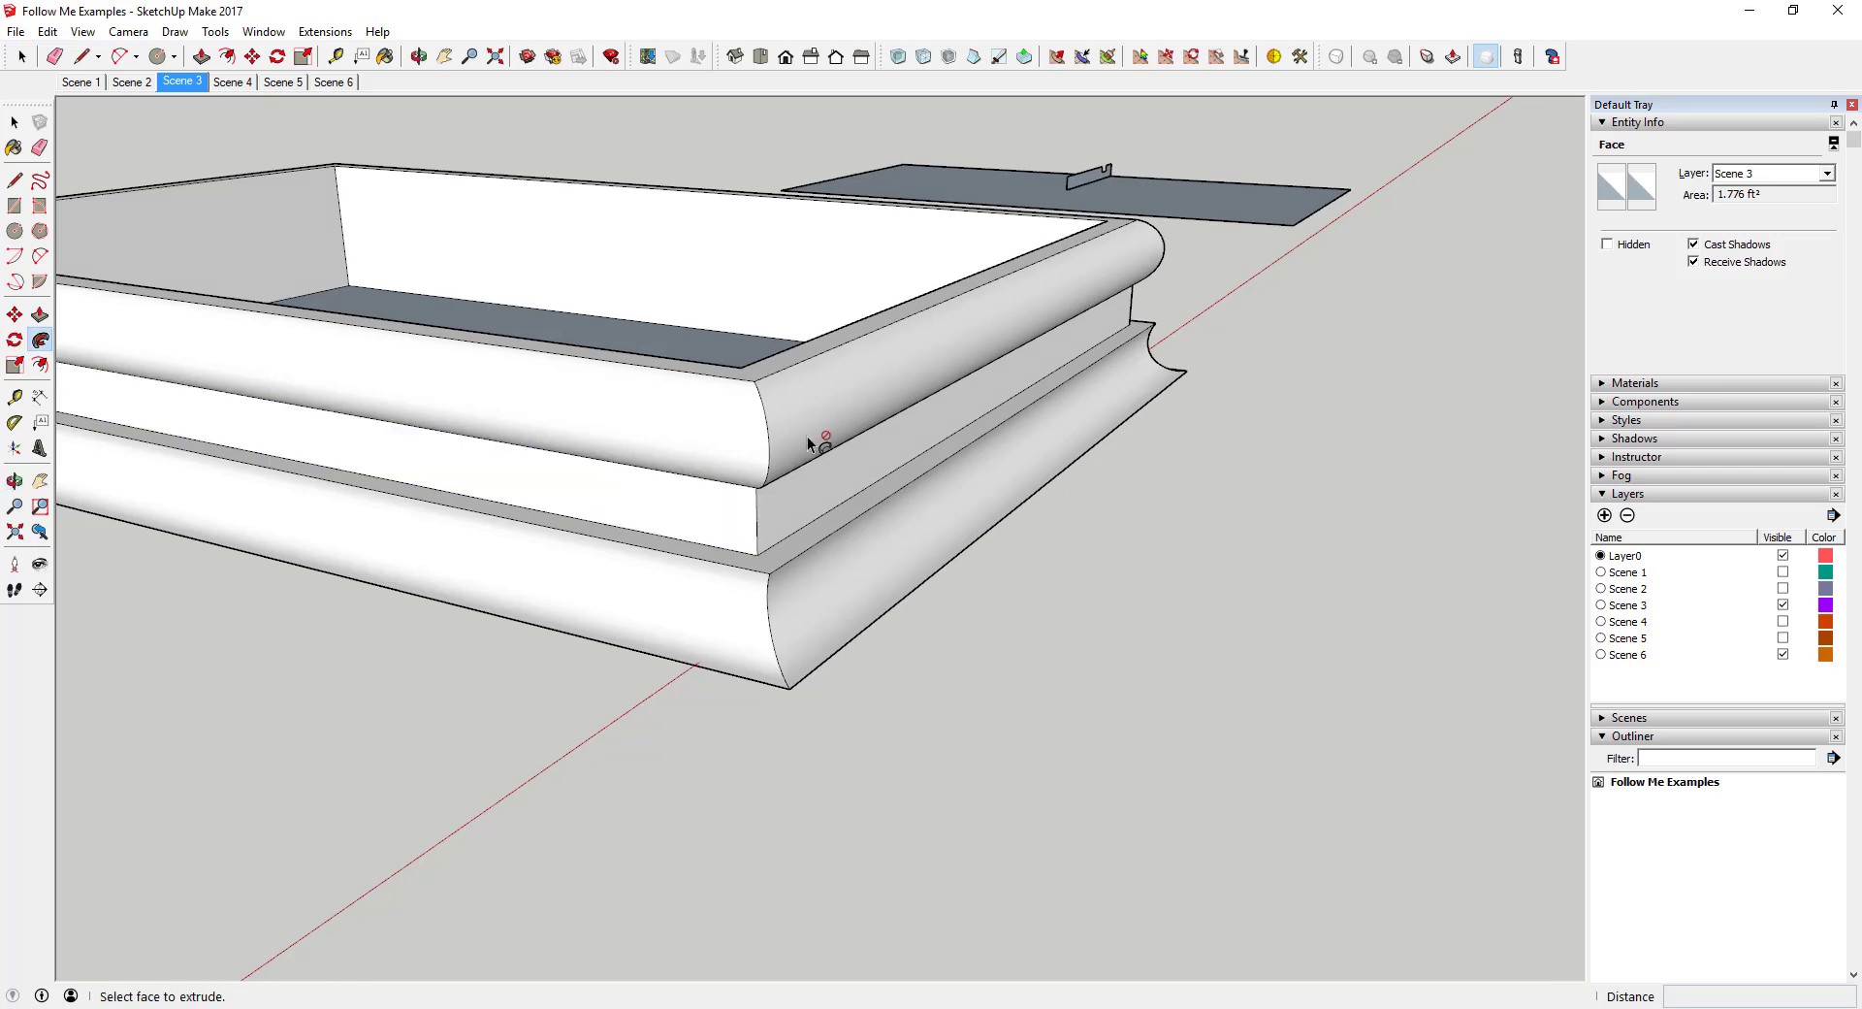
middle_drag(1155, 324, 1446, 555)
scroll(1446, 555, up, 3)
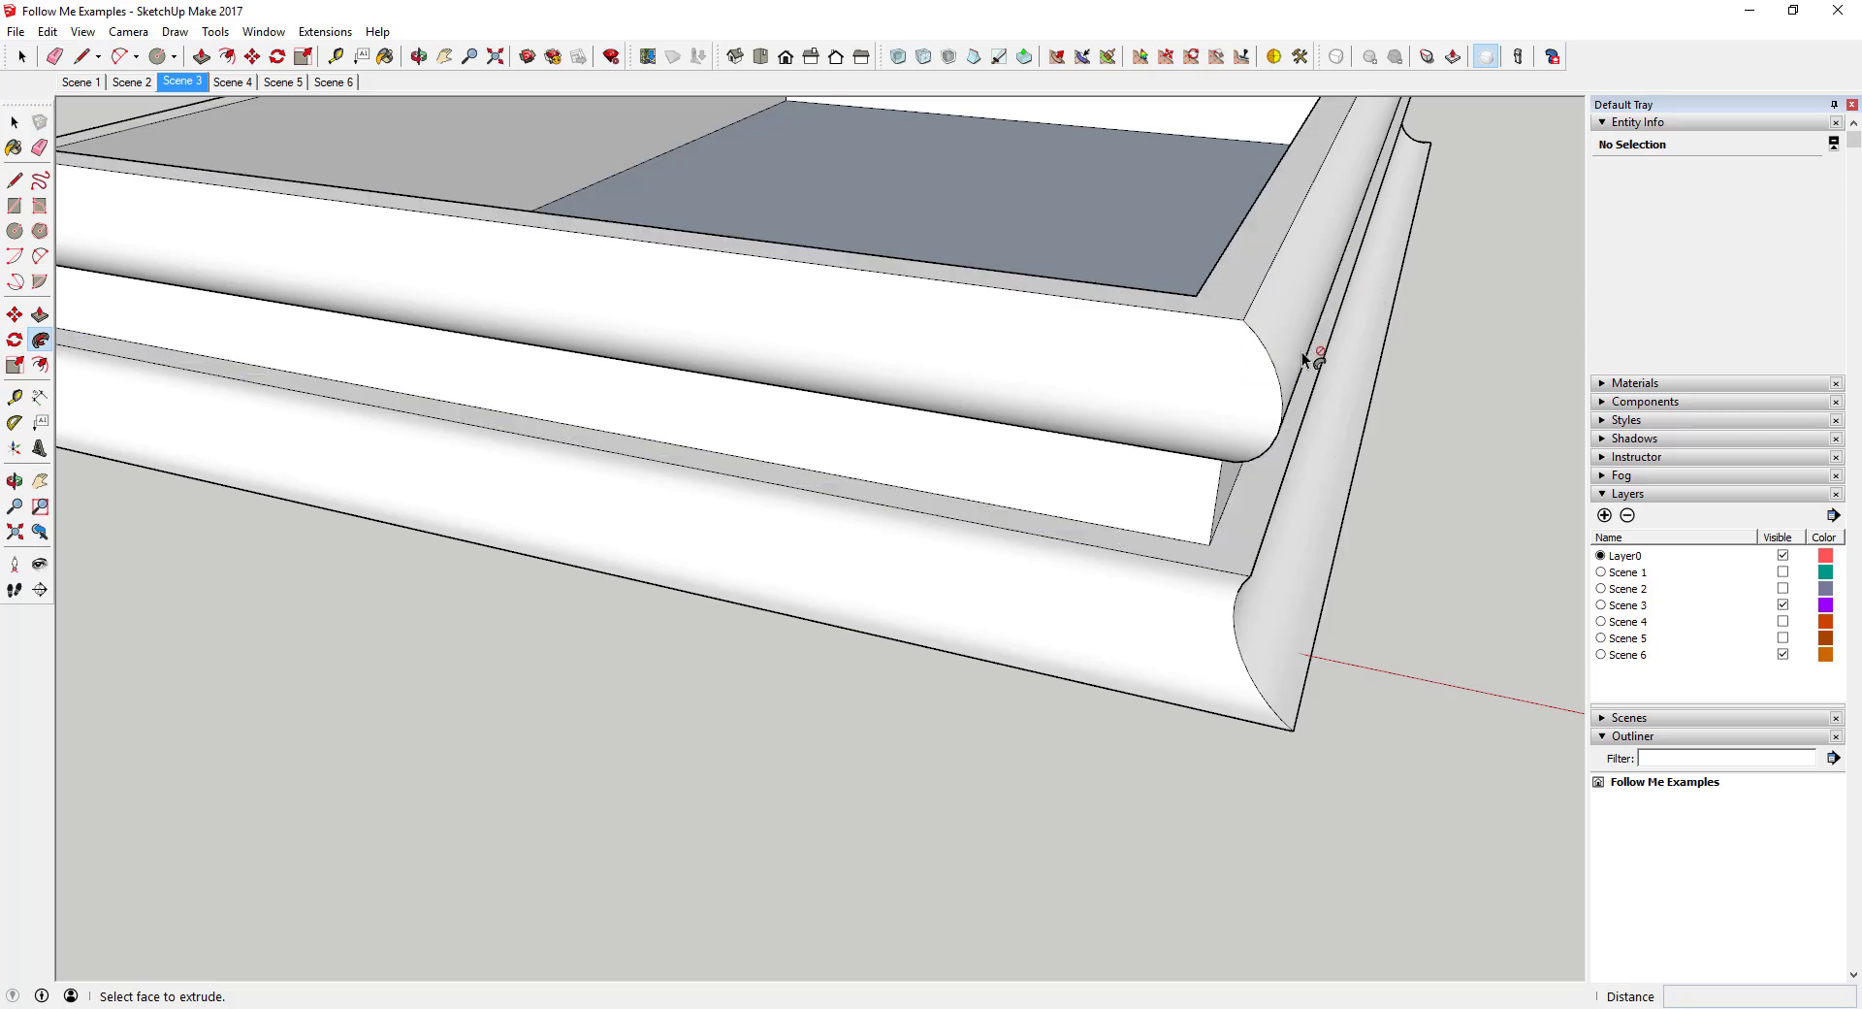
scroll(1207, 435, down, 2)
Cut a semicircular notch about 15/16" deep into the upper edge of the second rectangle's flat profile, near its middle.
scroll(1206, 434, down, 10)
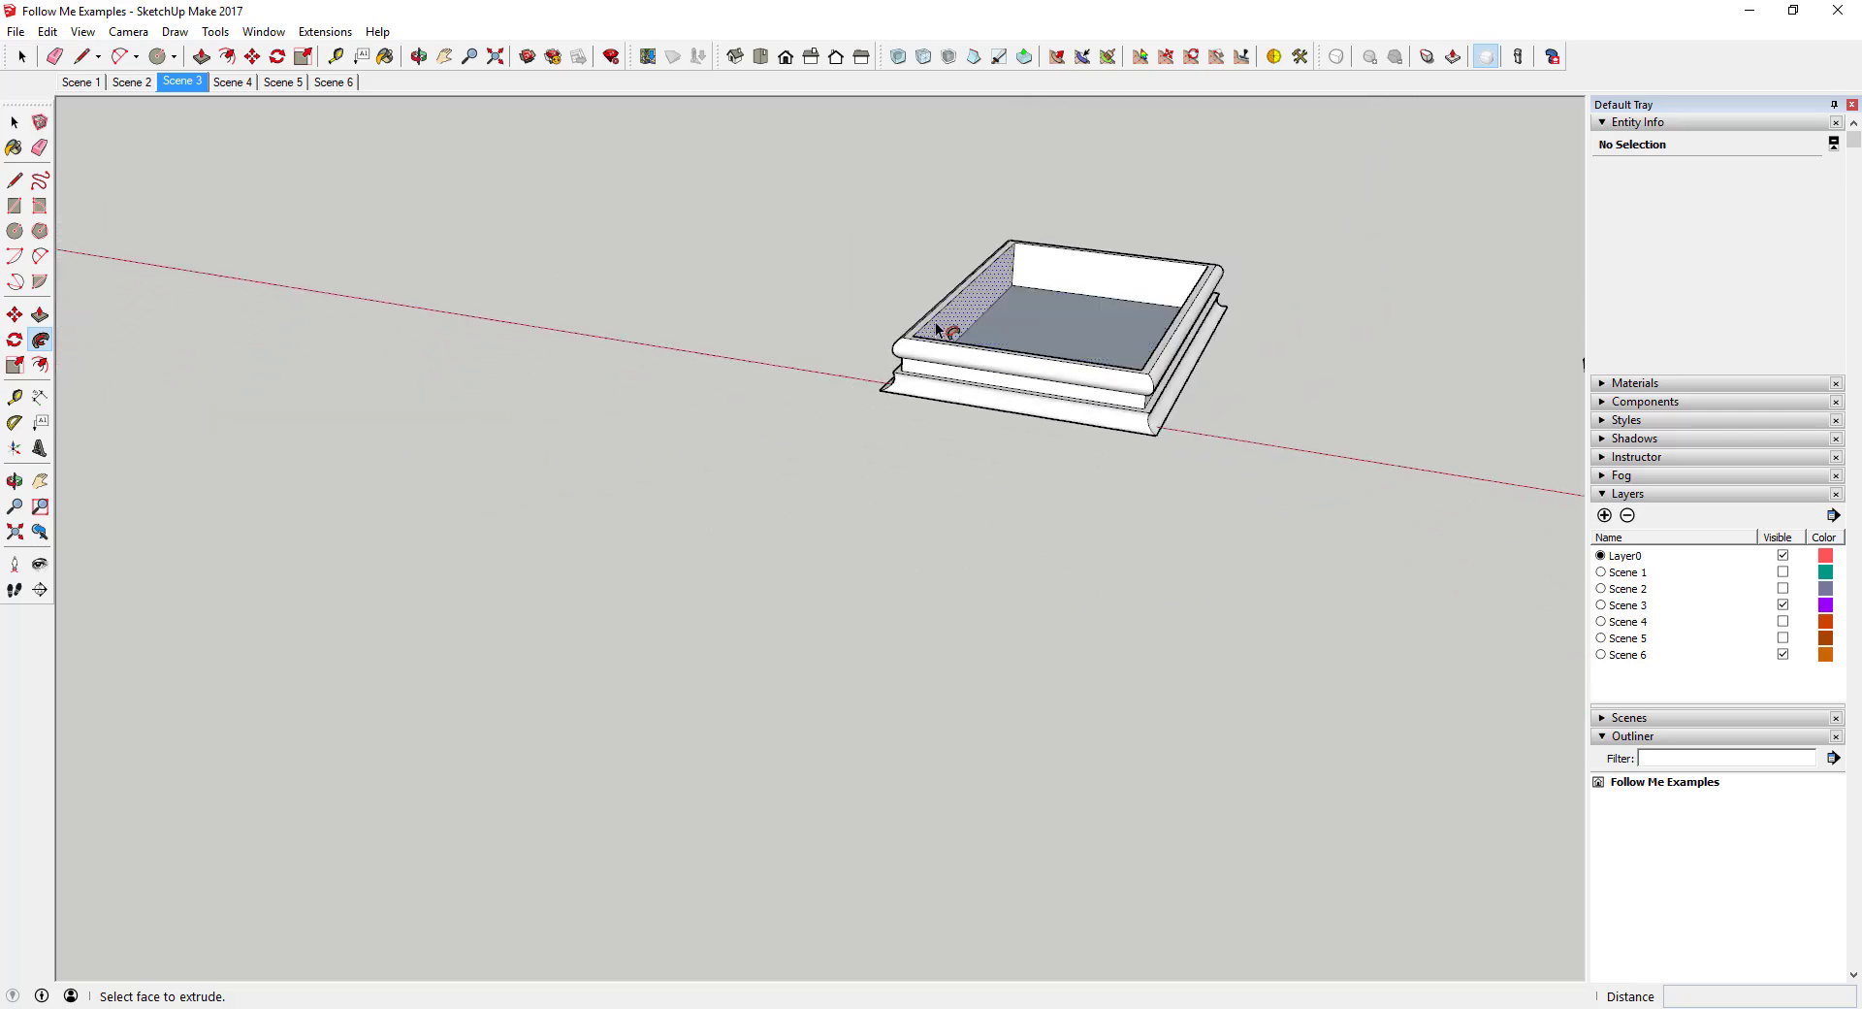
scroll(1261, 373, up, 5)
key(space)
click(1240, 330)
scroll(1240, 330, up, 3)
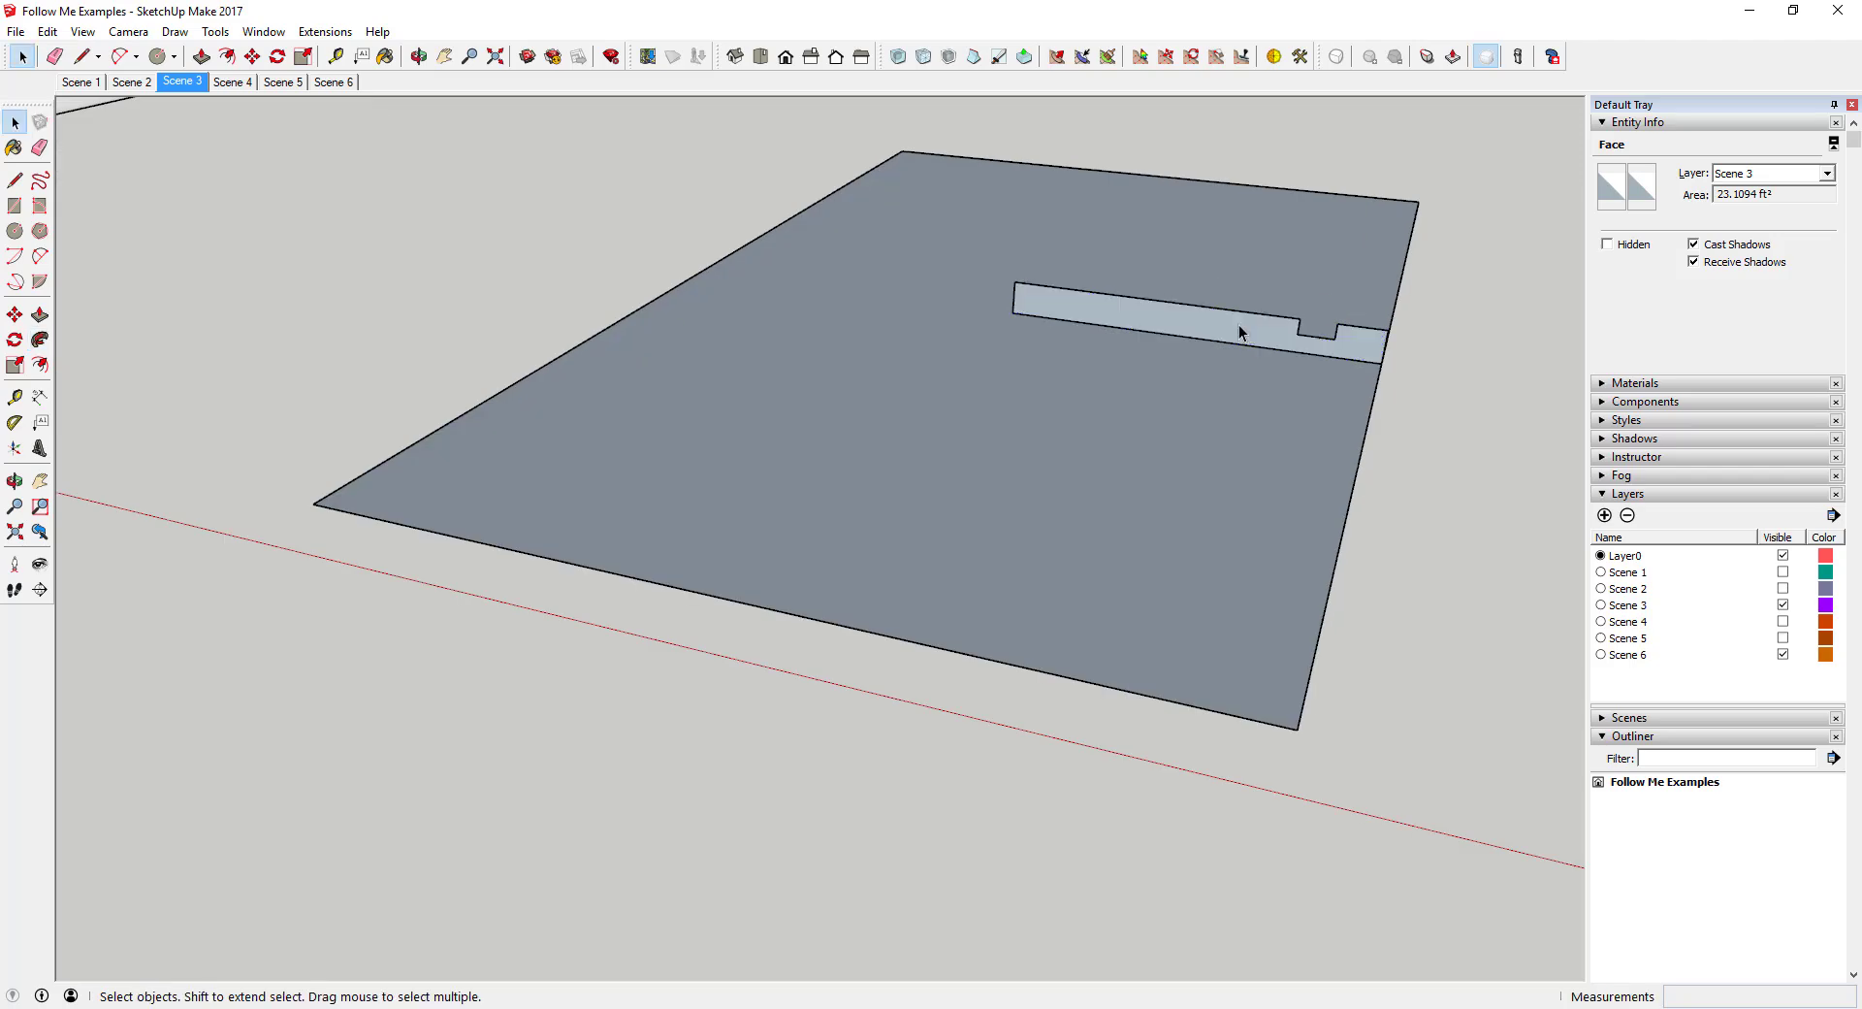
key(g)
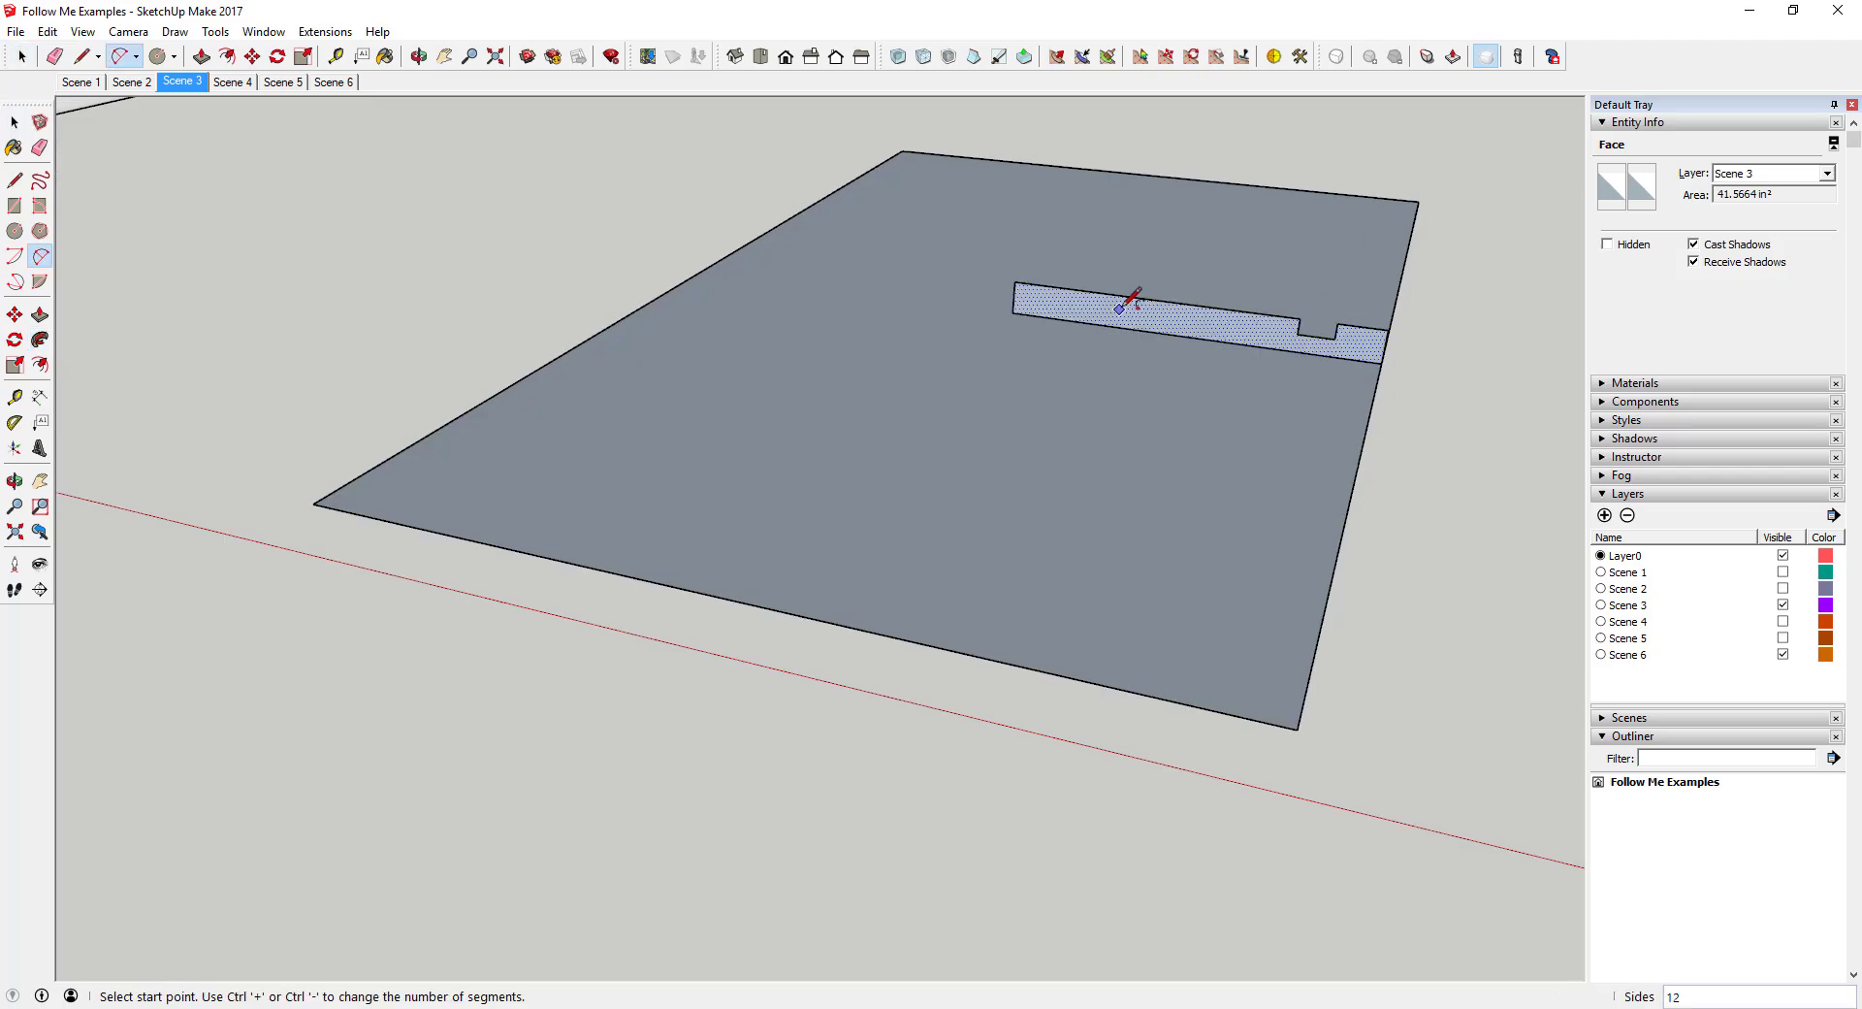
click(1185, 303)
click(1148, 298)
scroll(1150, 309, up, 3)
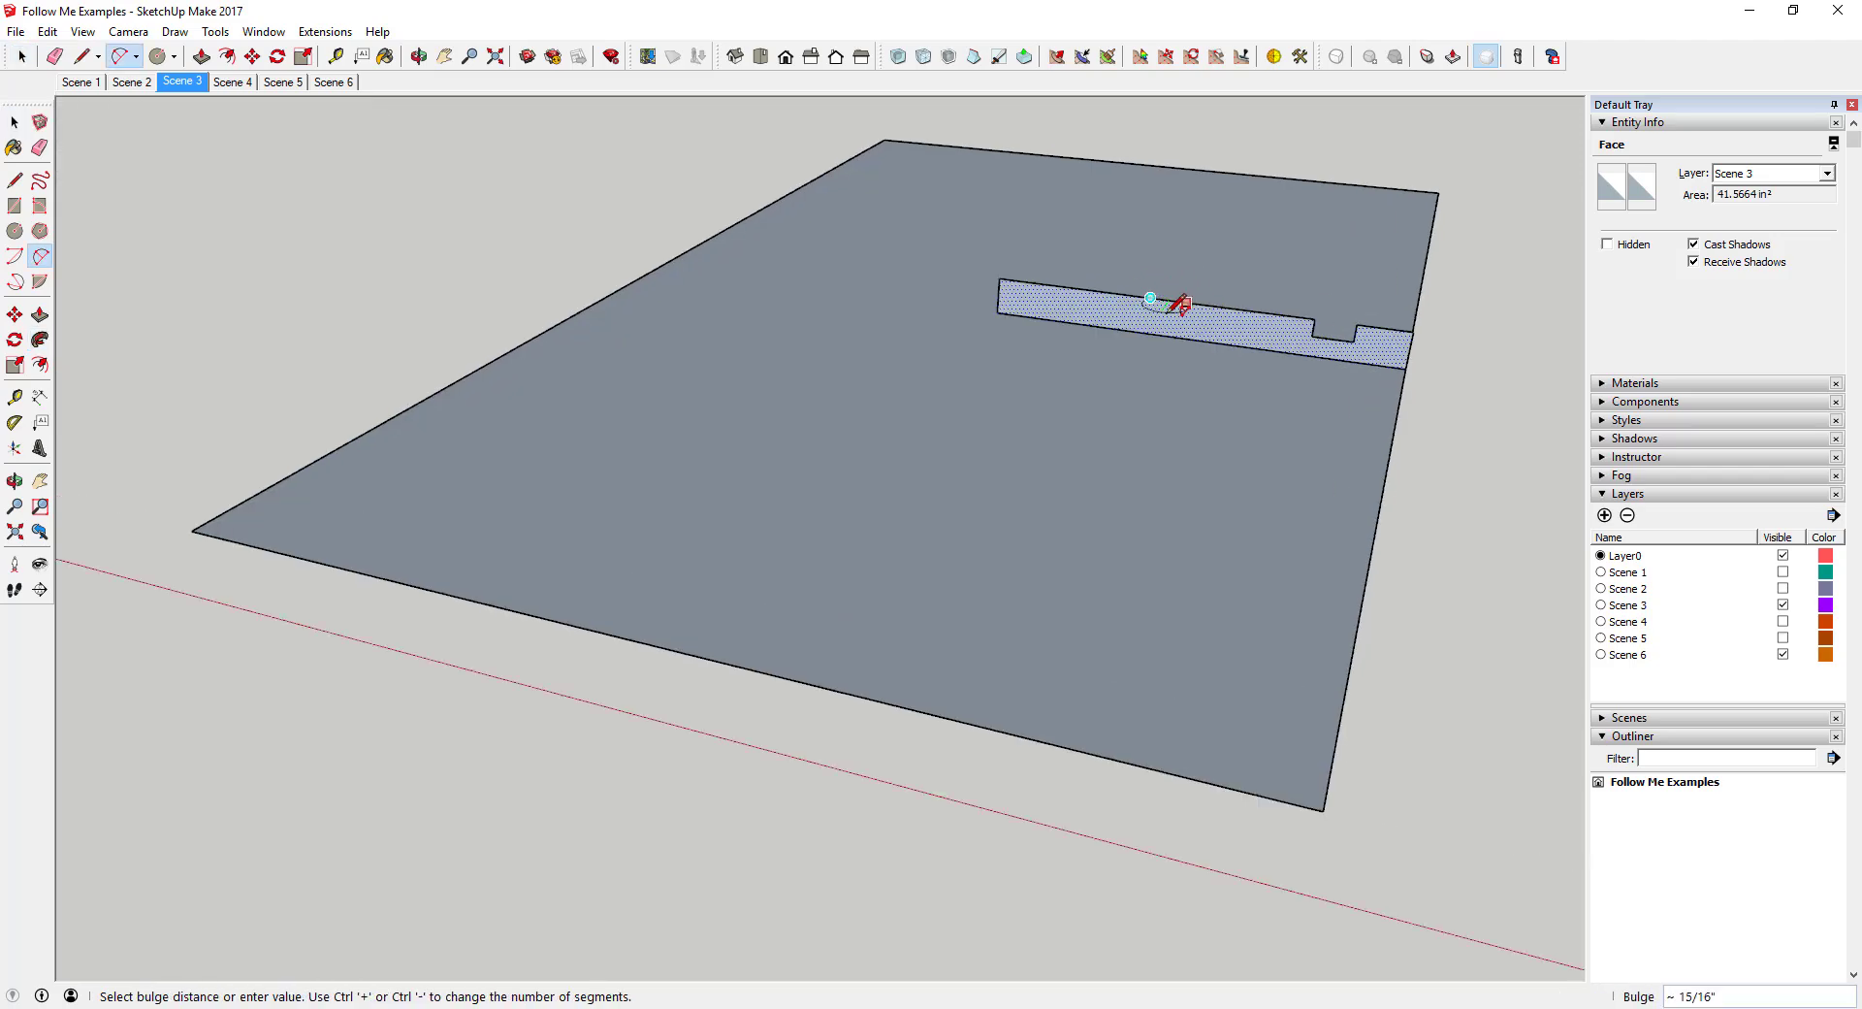
click(1171, 318)
key(e)
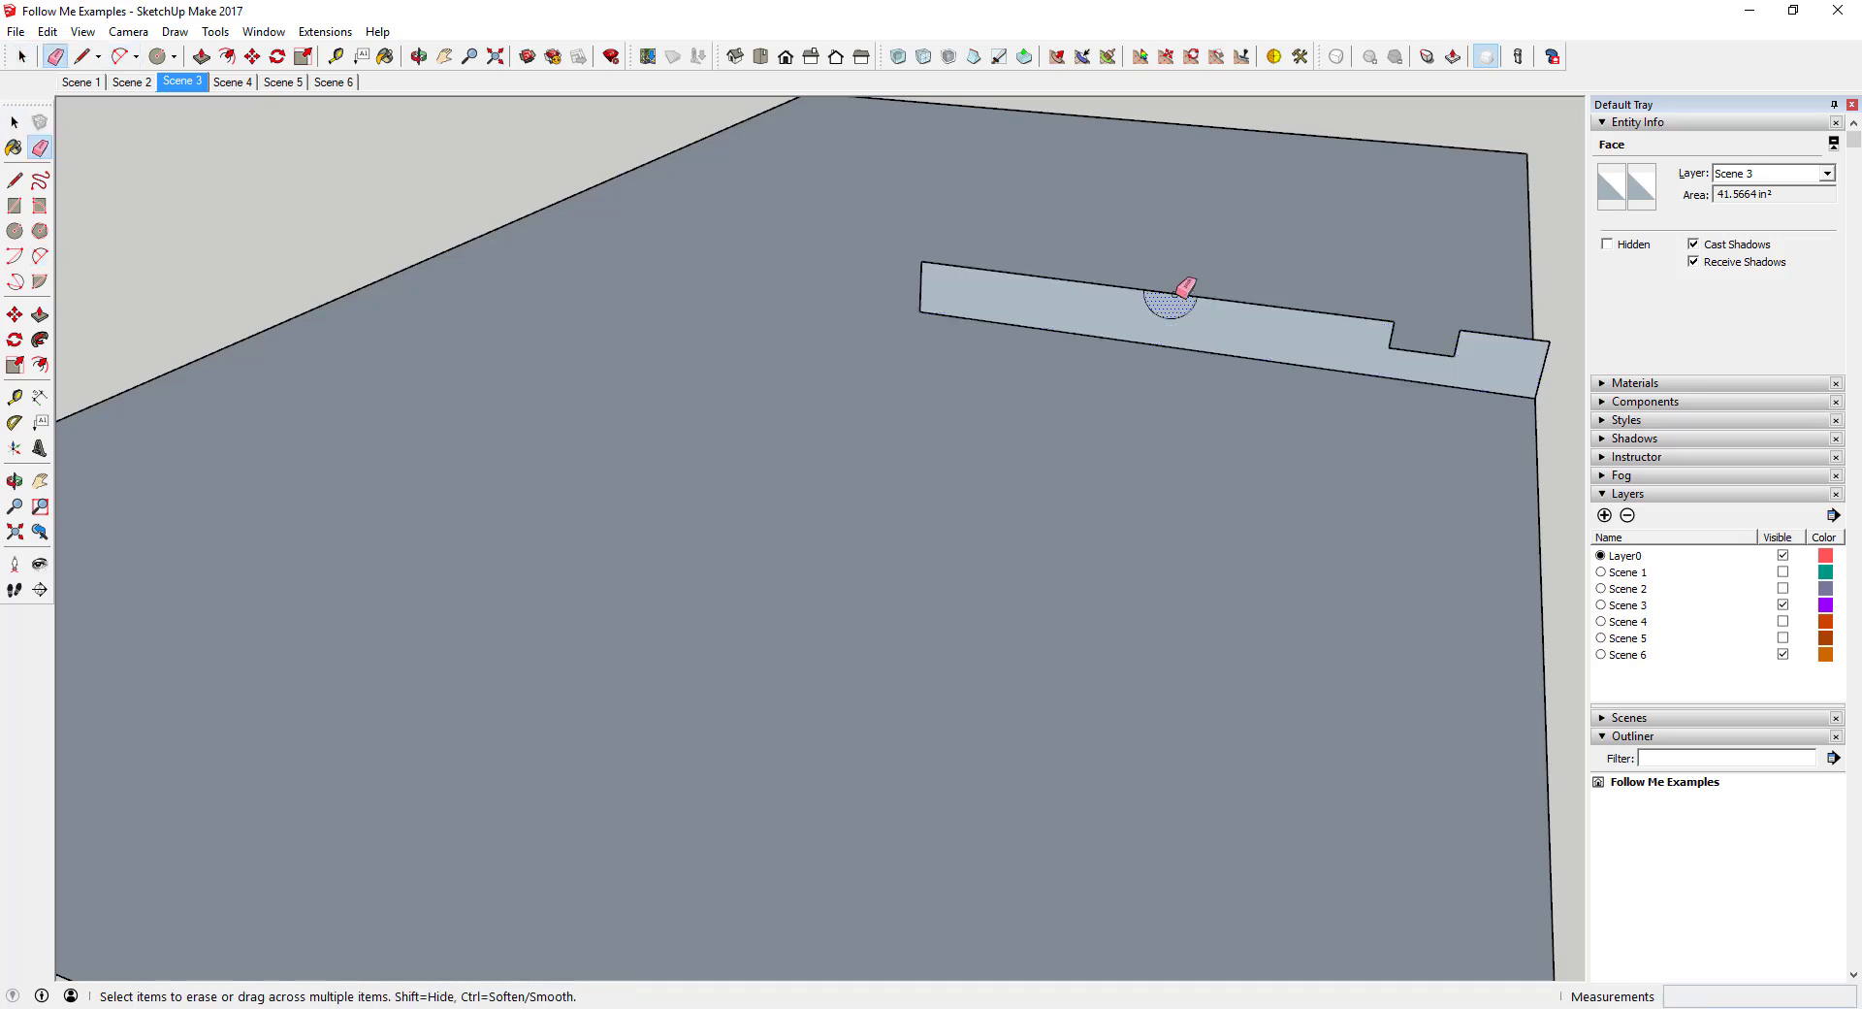
key(space)
Cut a rectangular notch about 2 1/8" by 1" into the profile's upper edge near its inner end.
key(r)
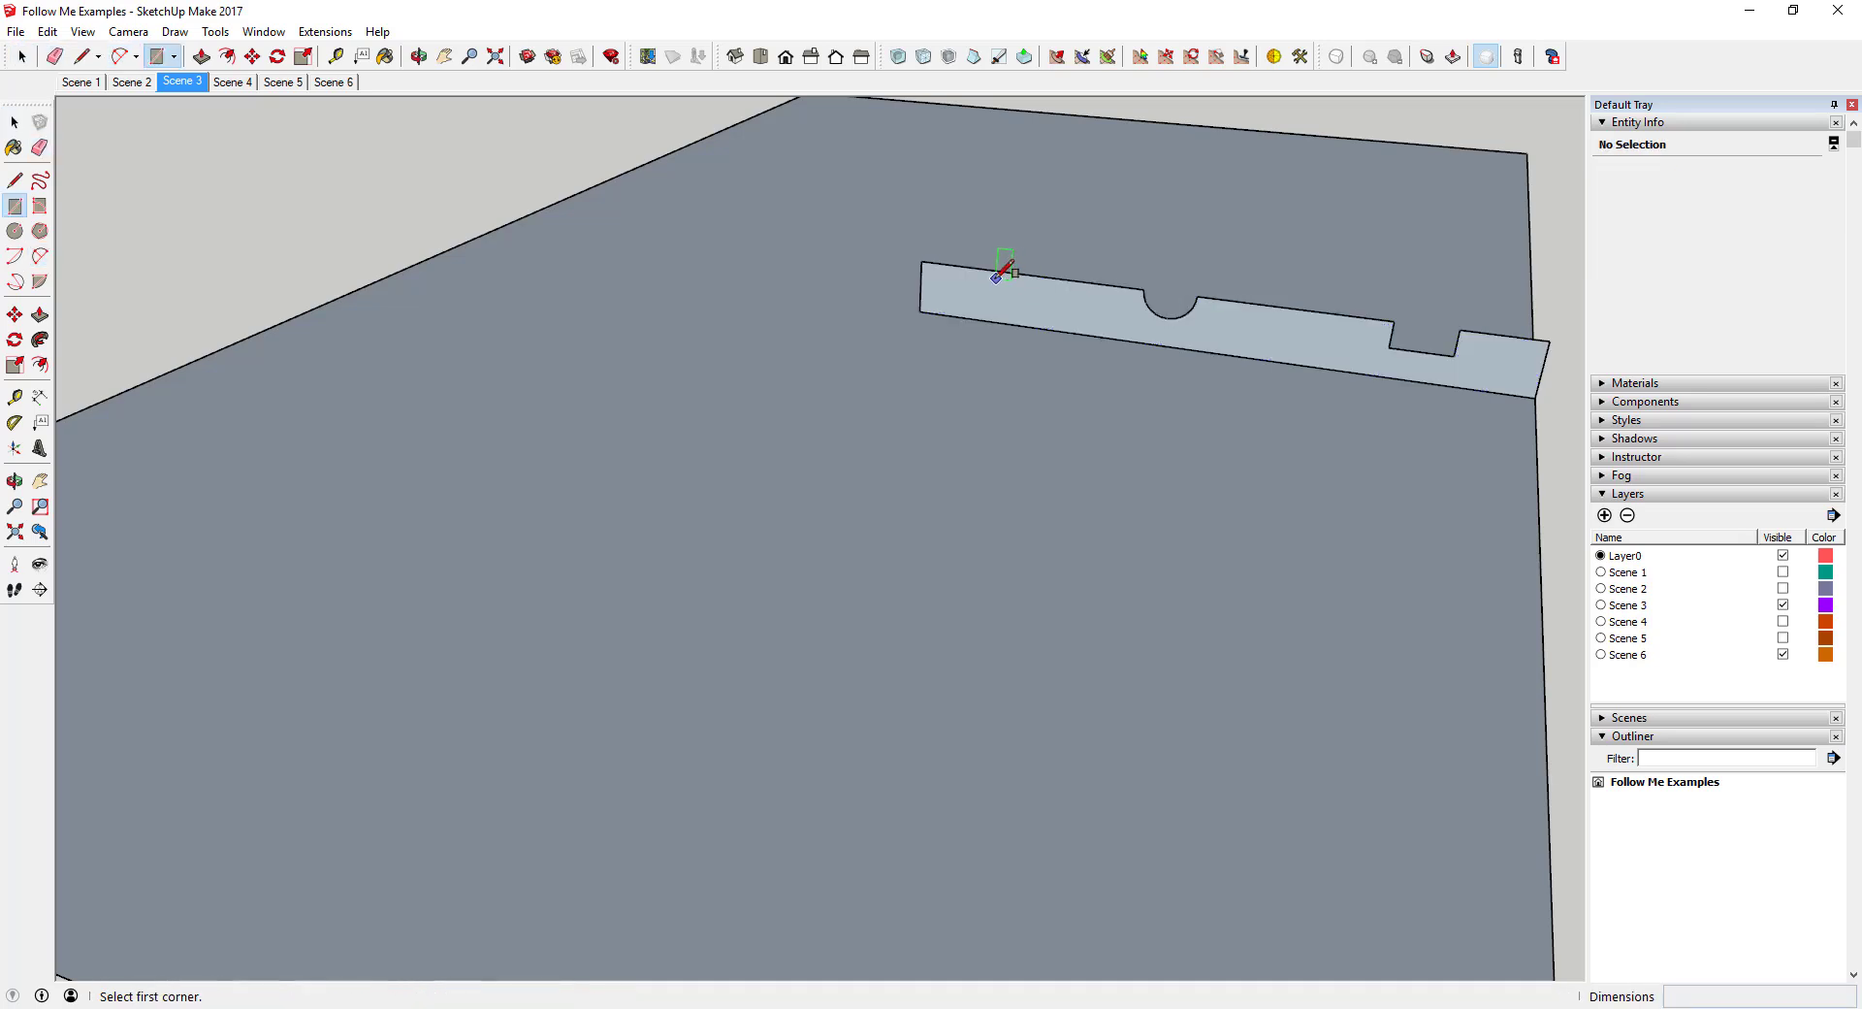
click(989, 268)
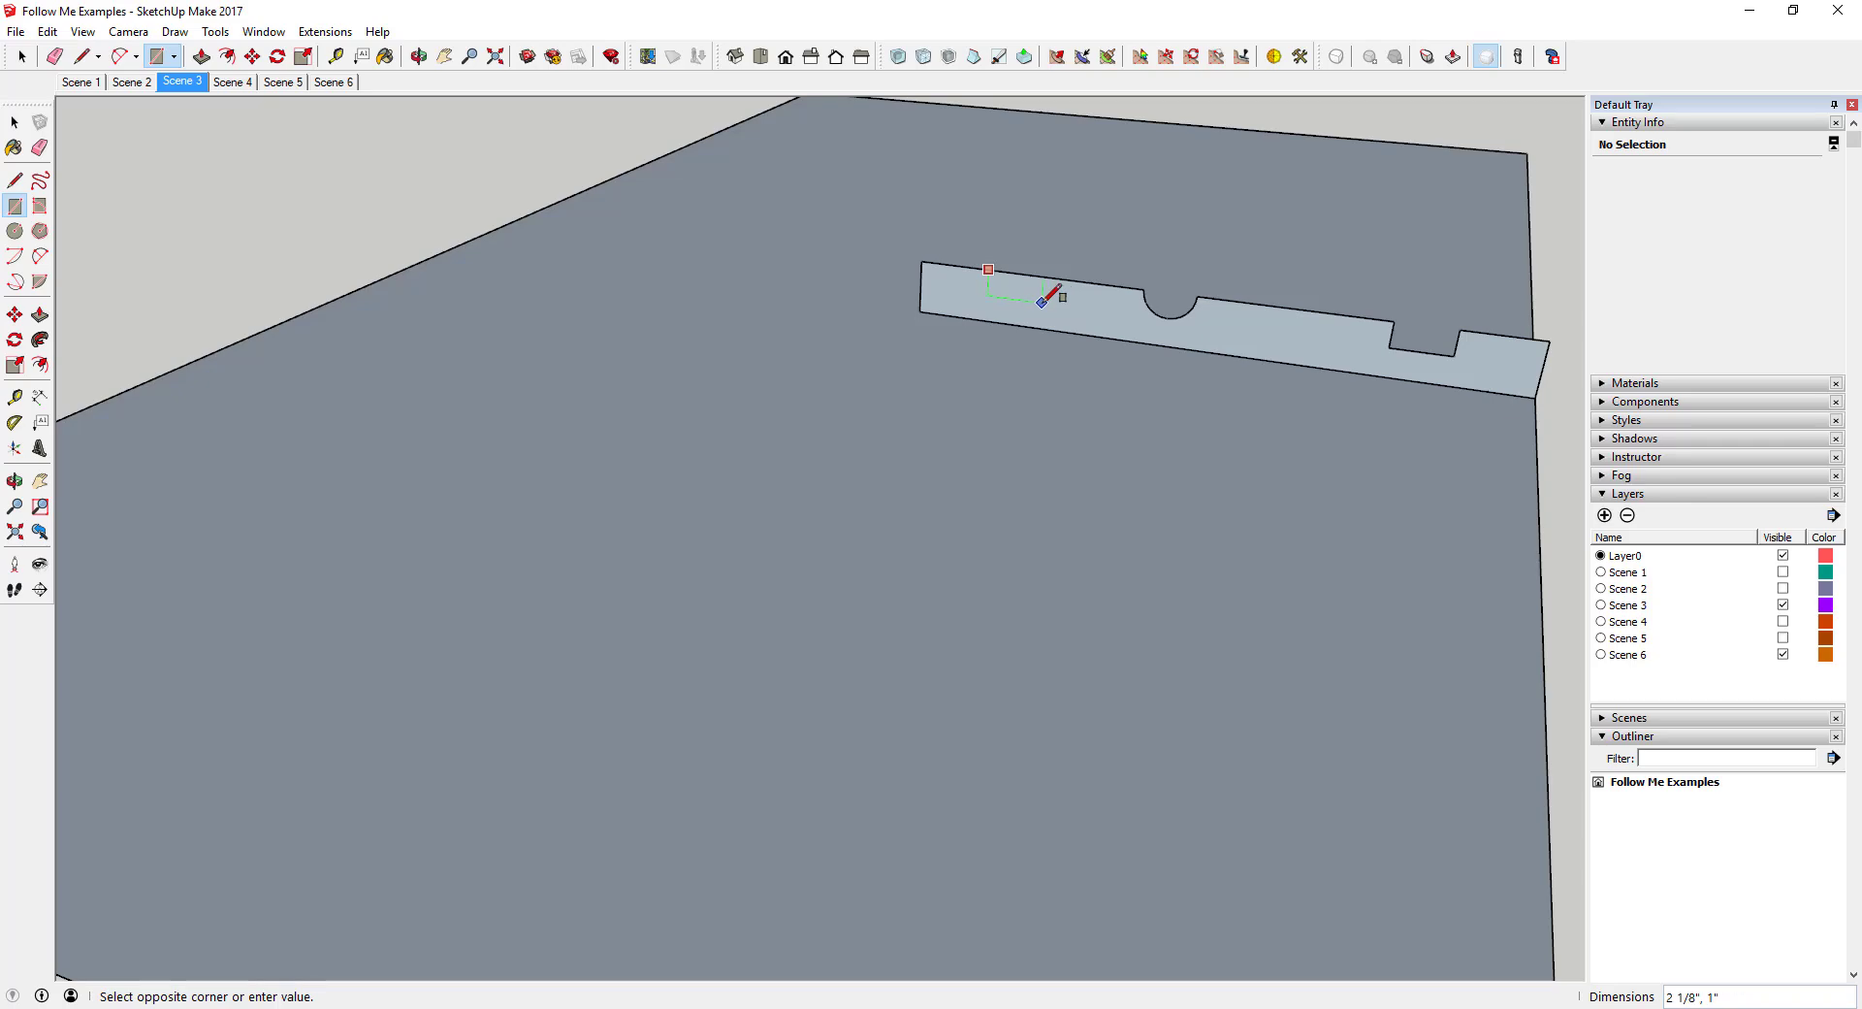
click(1043, 301)
key(space)
Sweep the notched profile around the second rectangular face with Follow Me to form a grooved panel.
scroll(1028, 281, down, 3)
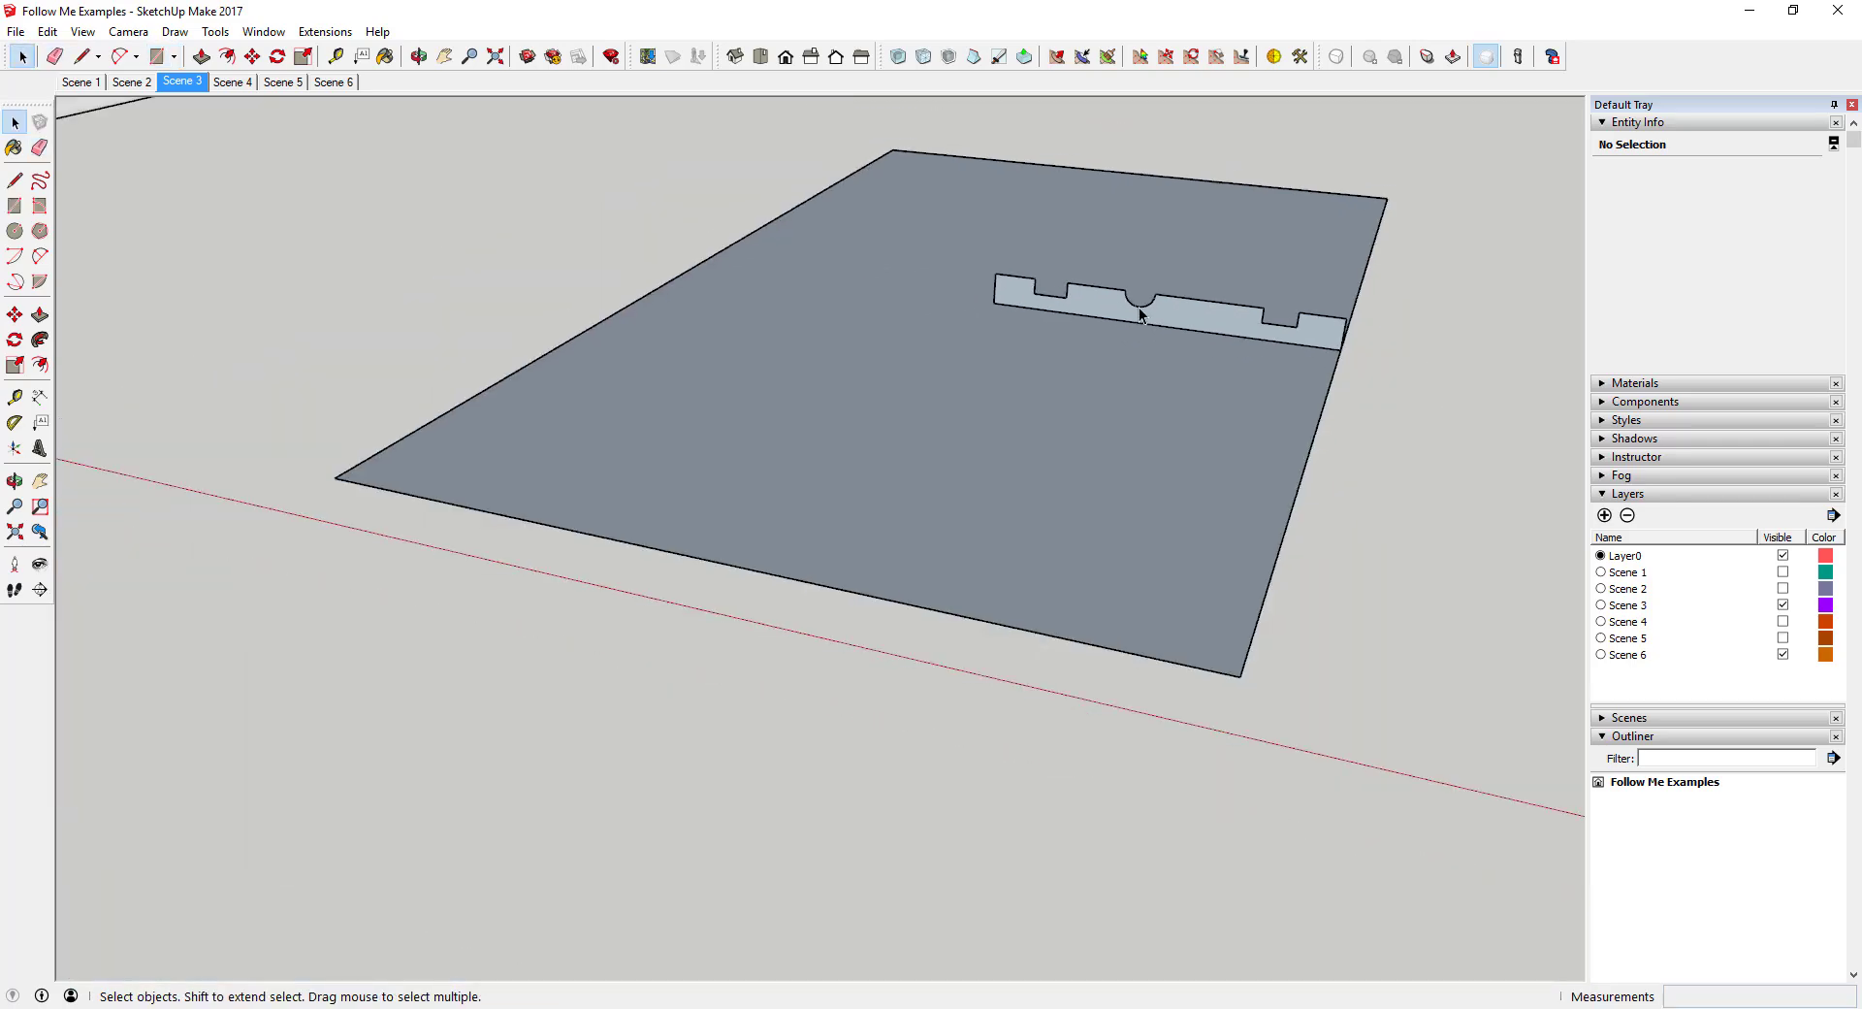
click(937, 384)
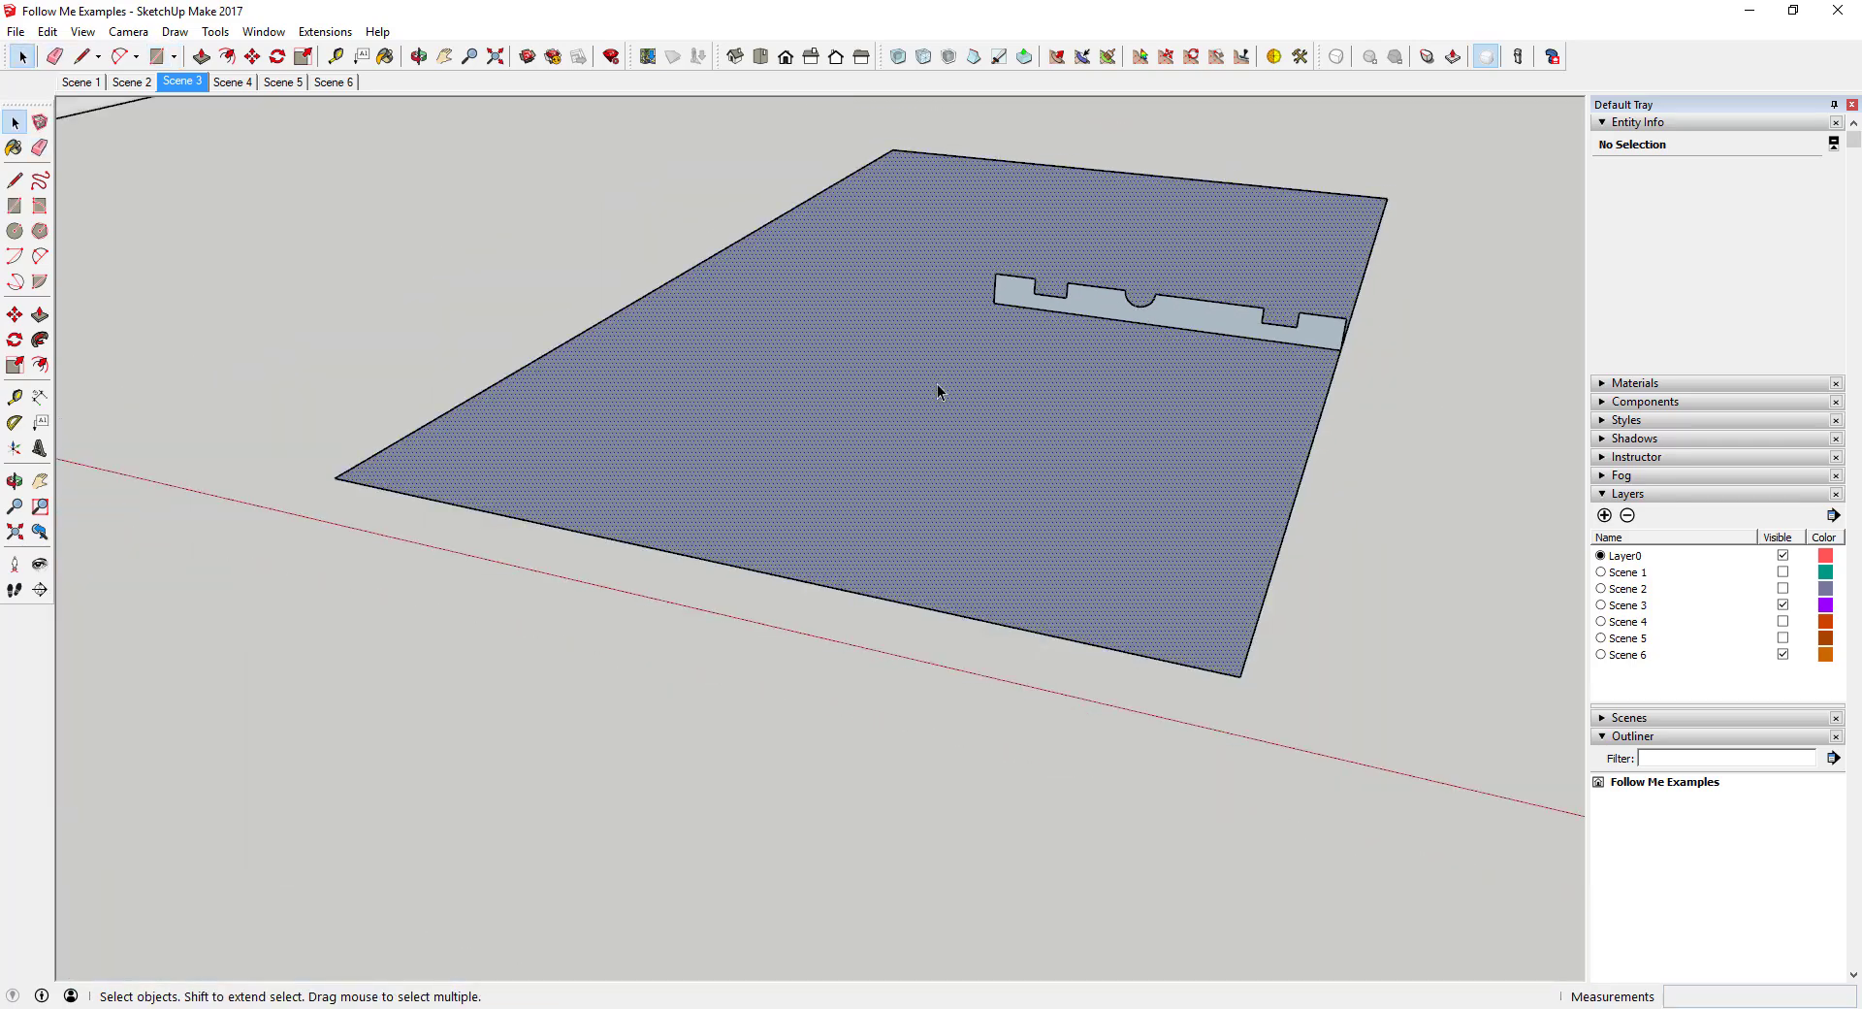
click(41, 340)
click(1209, 314)
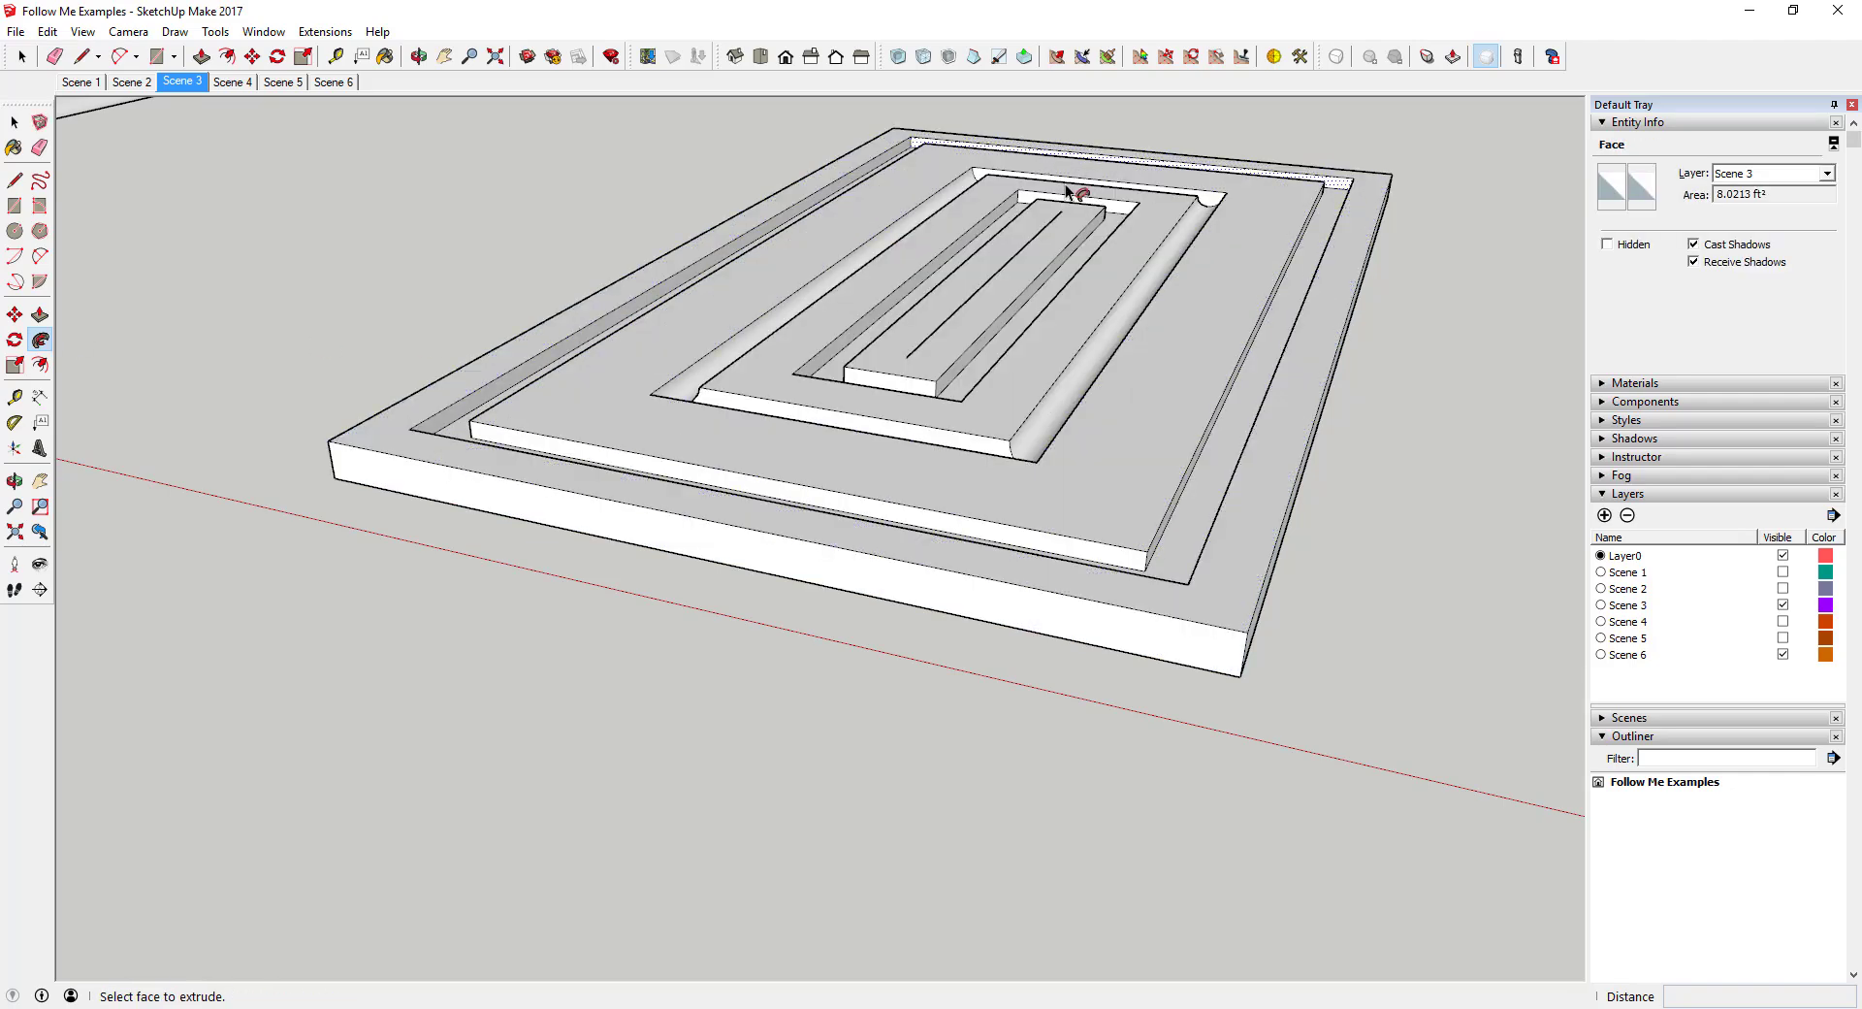
Erase the stray line along the middle of the grooved panel's central raised area.
key(e)
click(1016, 255)
click(951, 316)
key(space)
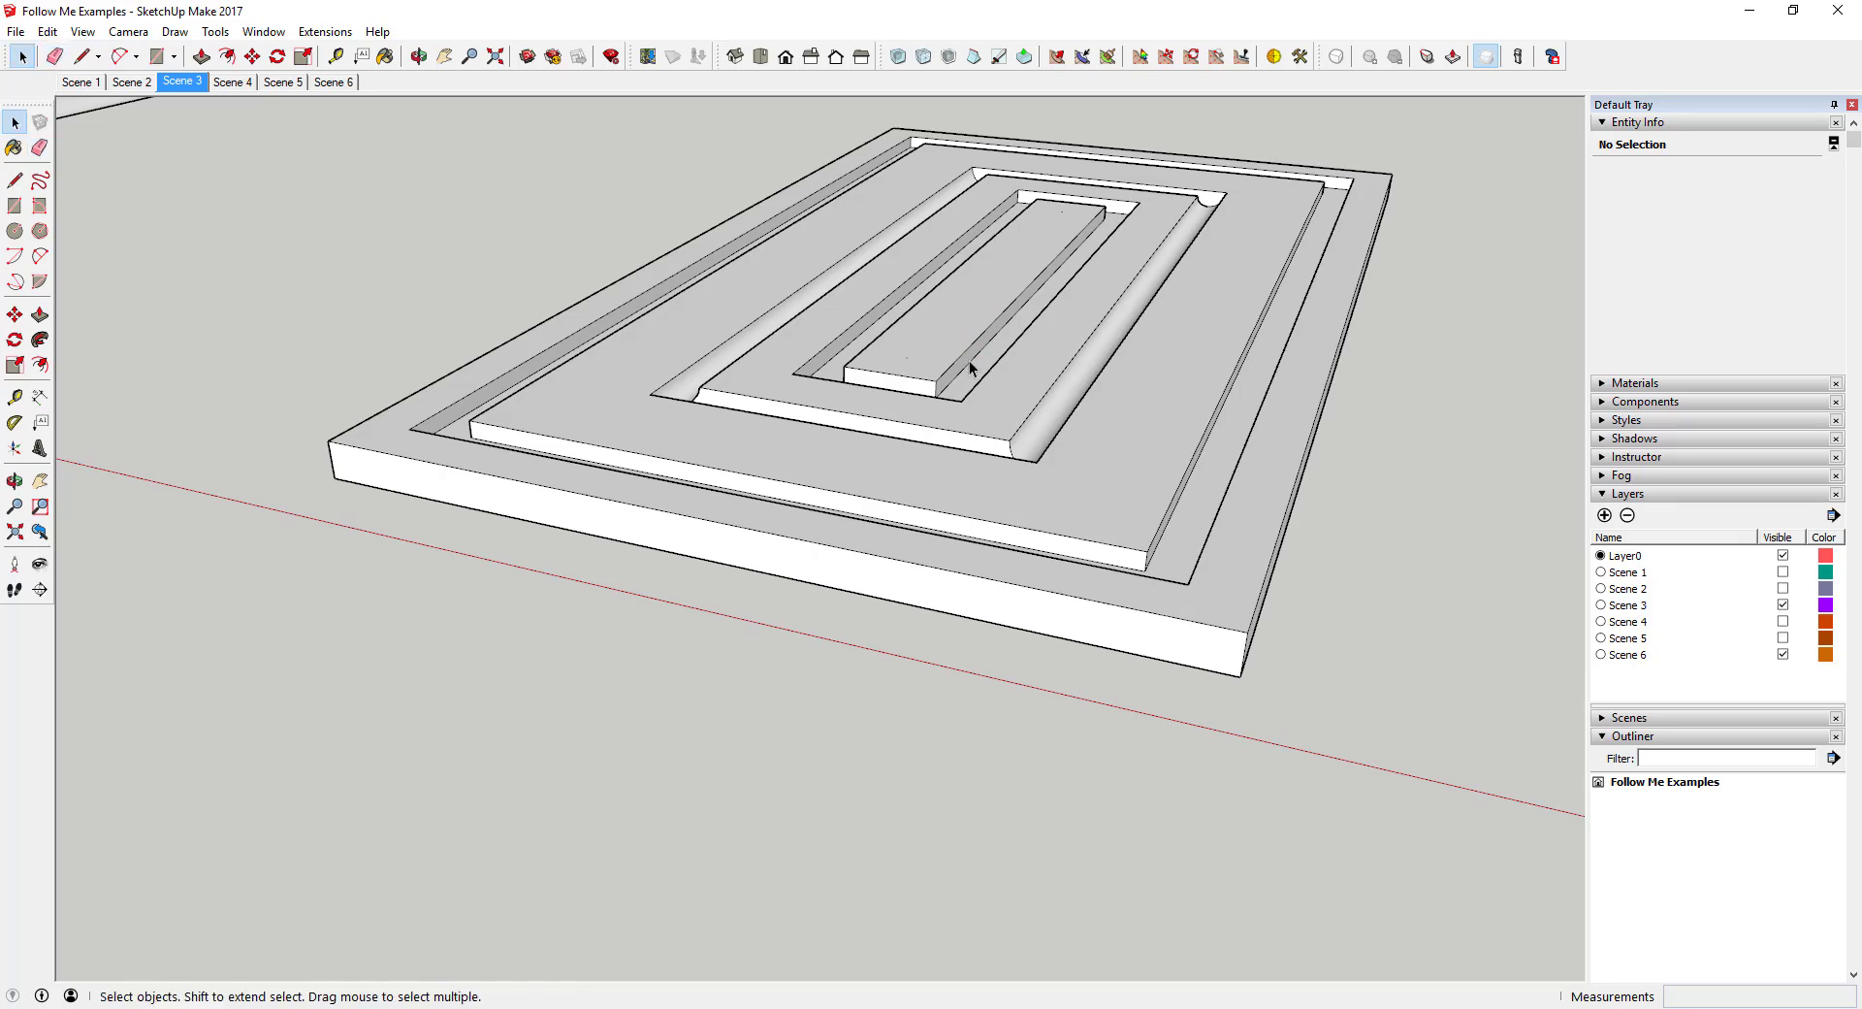
Examine the panel's rectangular and rounded grooves, checking how they meet at the corners.
mouse_move(969, 359)
middle_down()
mouse_move(1115, 349)
mouse_move(942, 324)
middle_up()
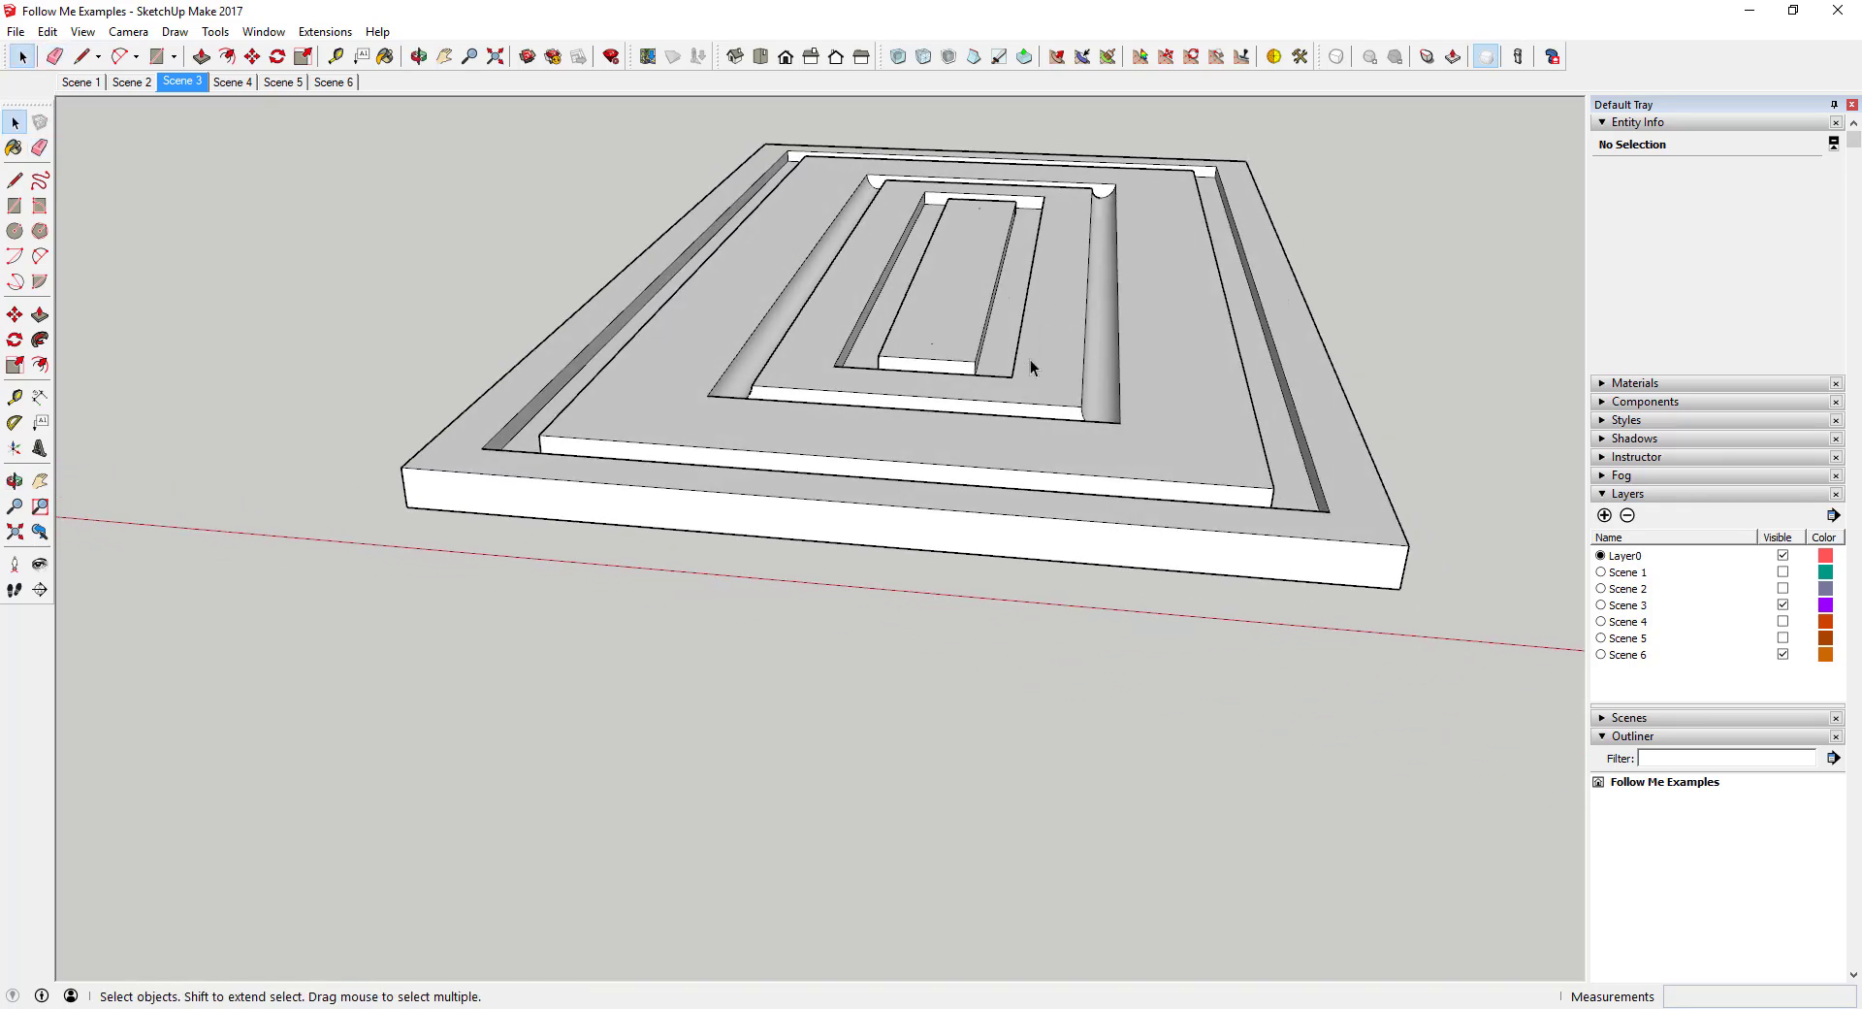
middle_drag(1271, 318, 1085, 387)
scroll(1442, 200, up, 6)
scroll(1342, 287, up, 2)
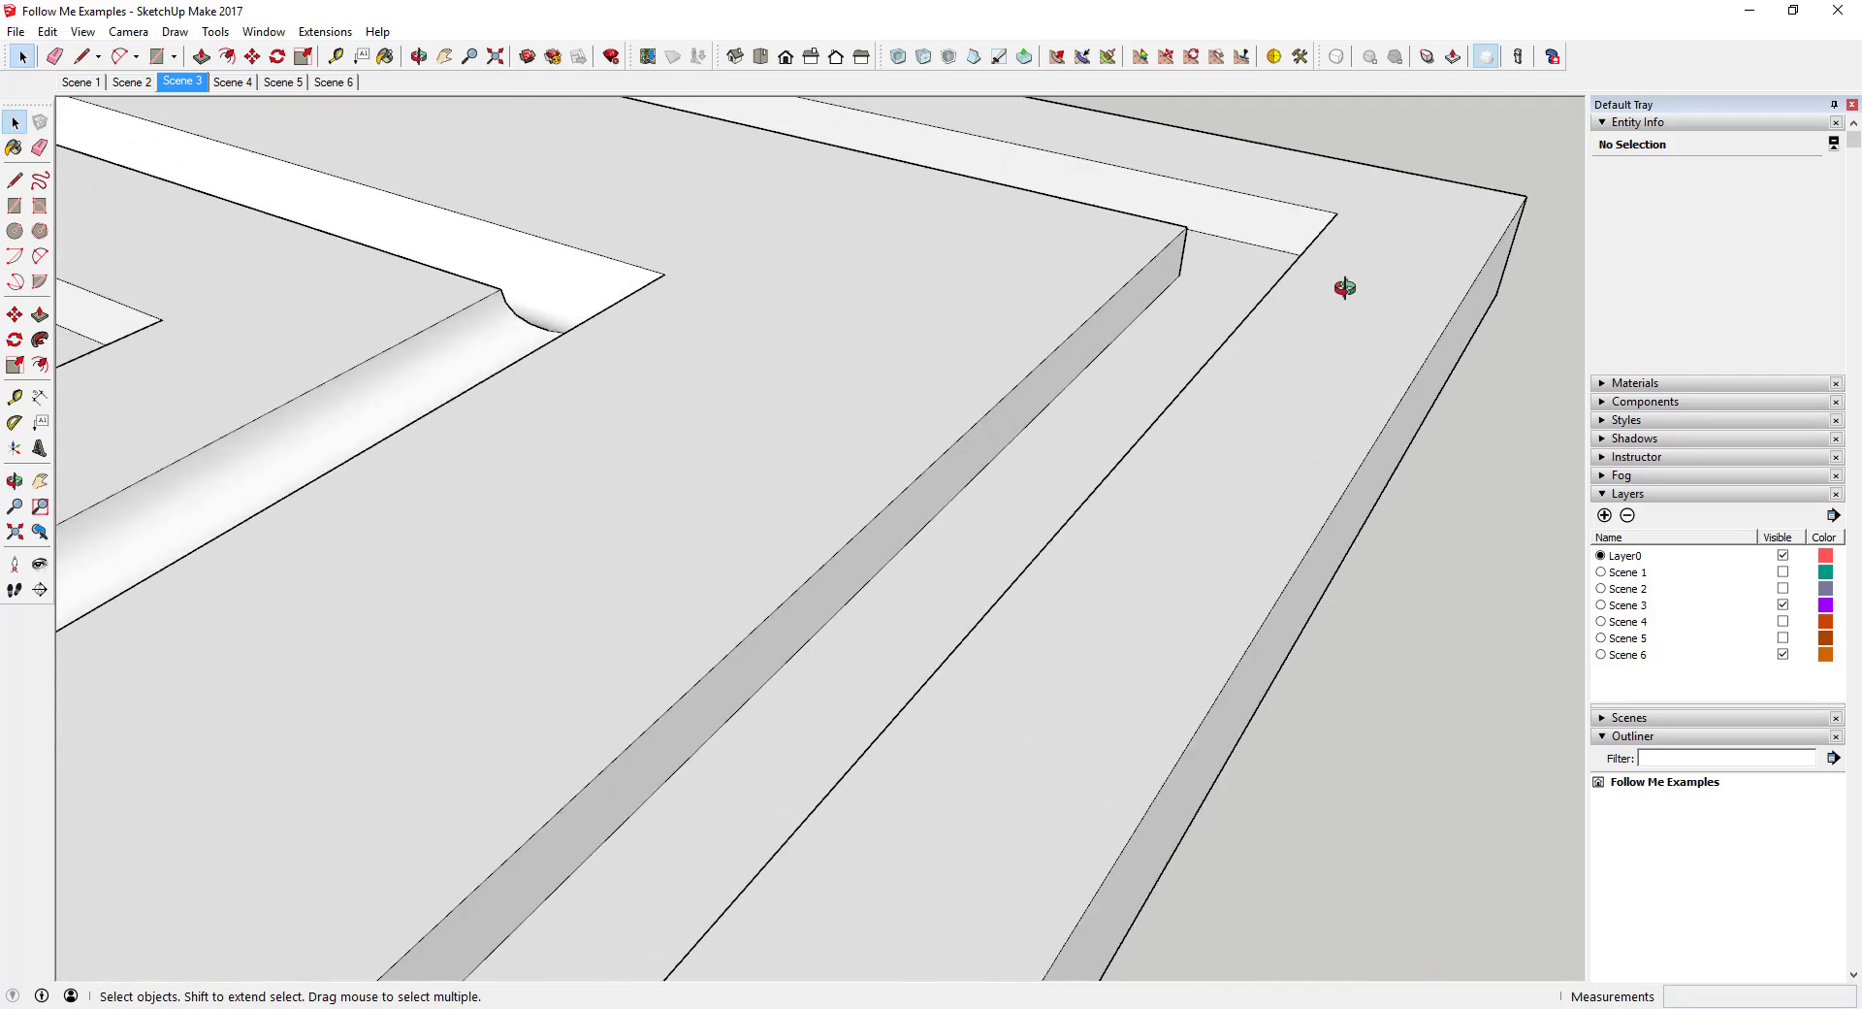
middle_drag(1342, 287, 934, 471)
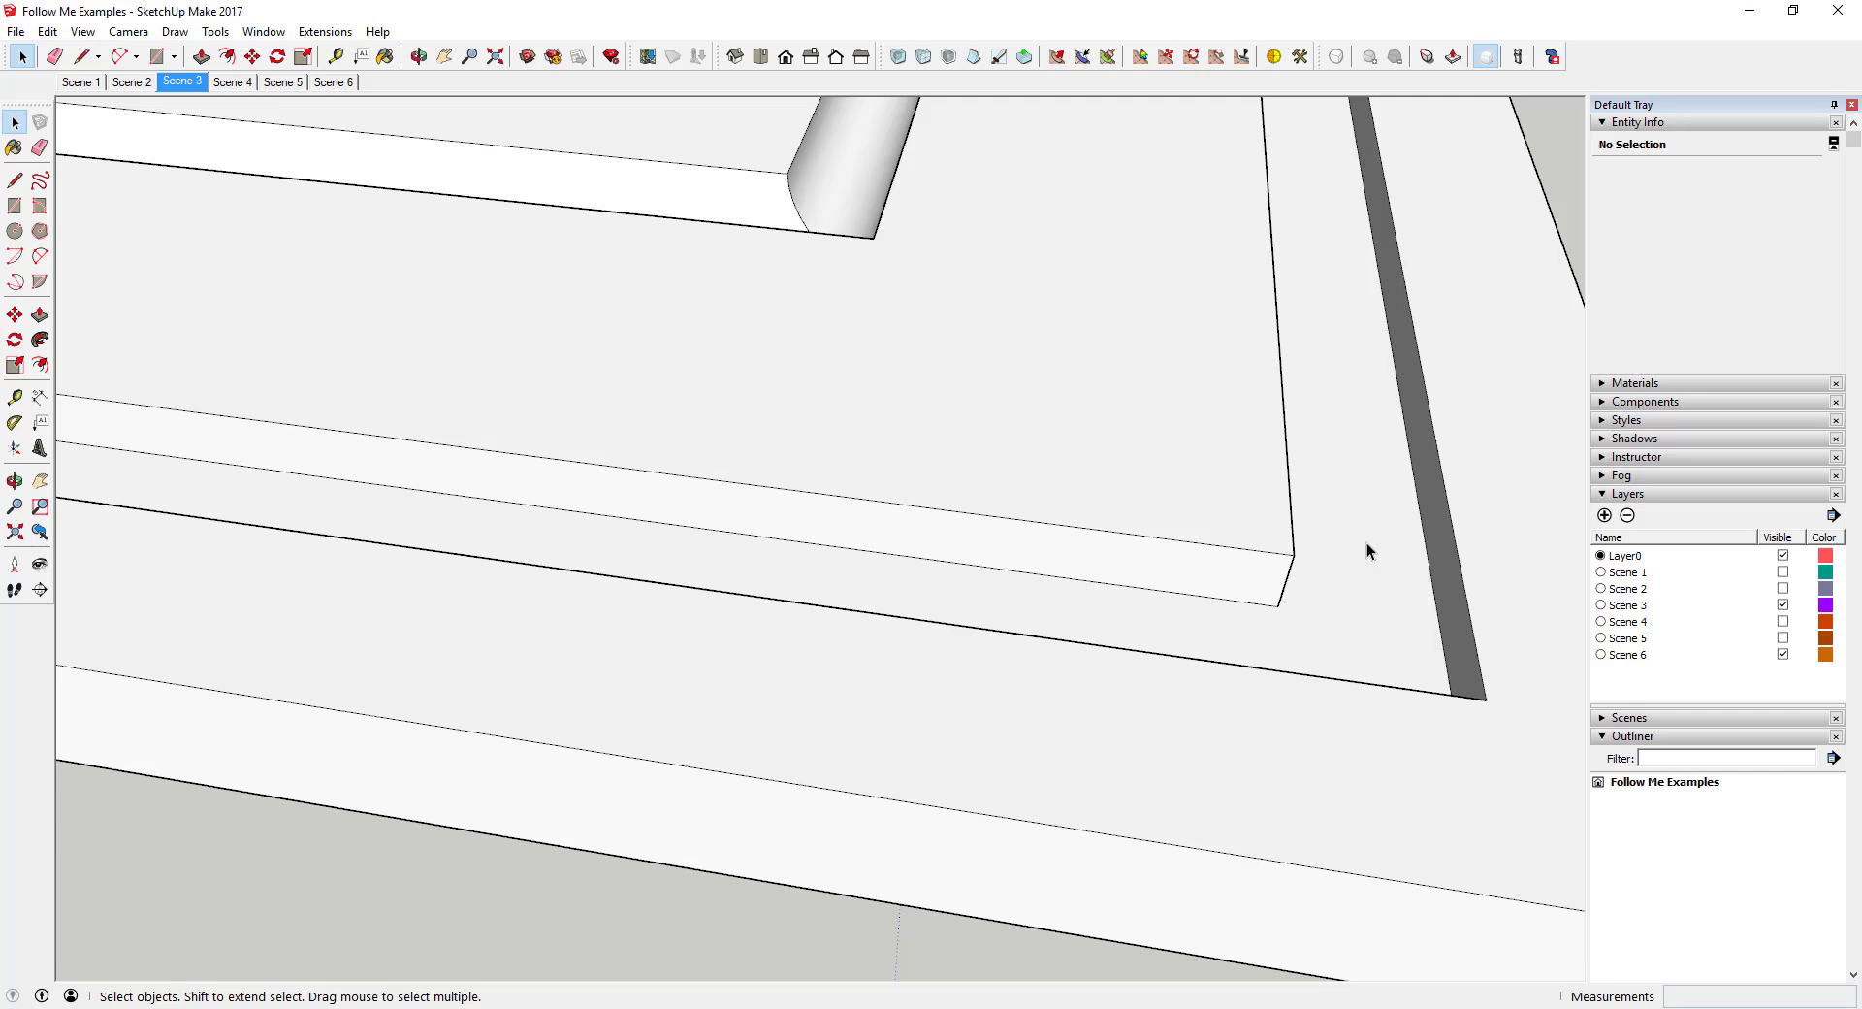
scroll(1367, 545, down, 8)
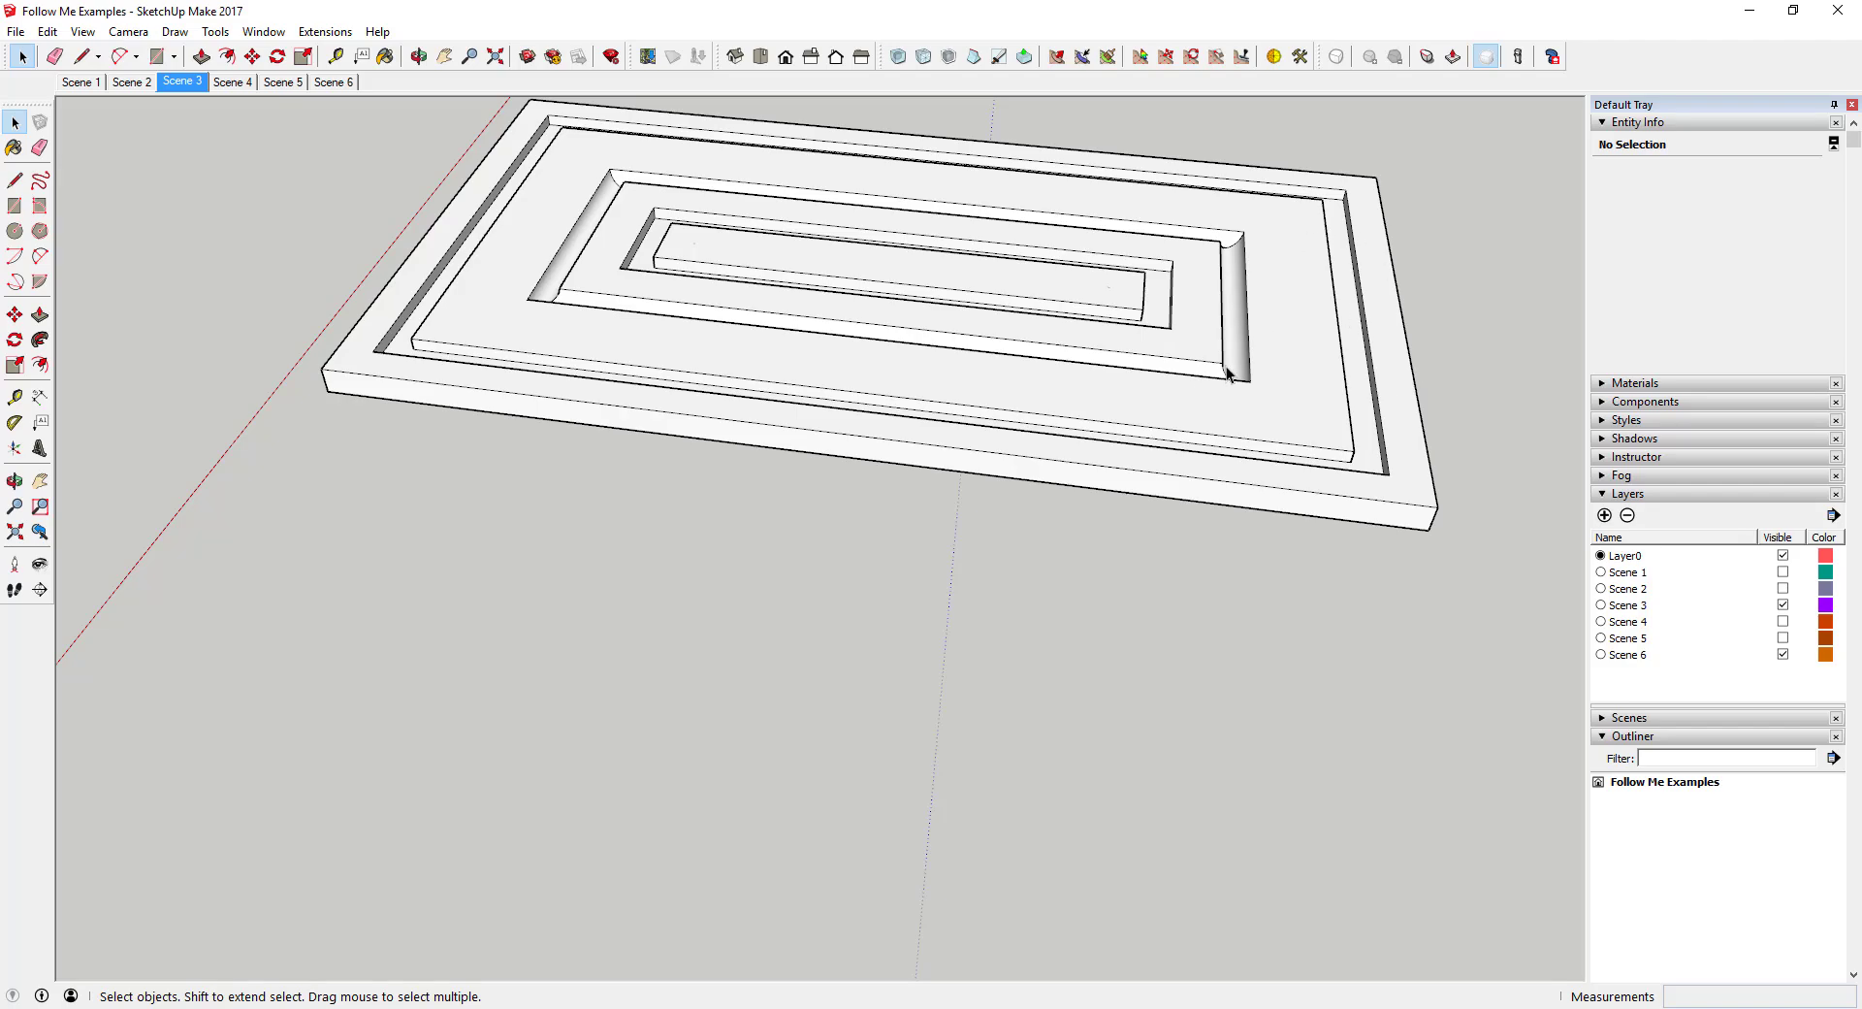
scroll(1226, 365, up, 5)
middle_drag(1224, 392, 1311, 543)
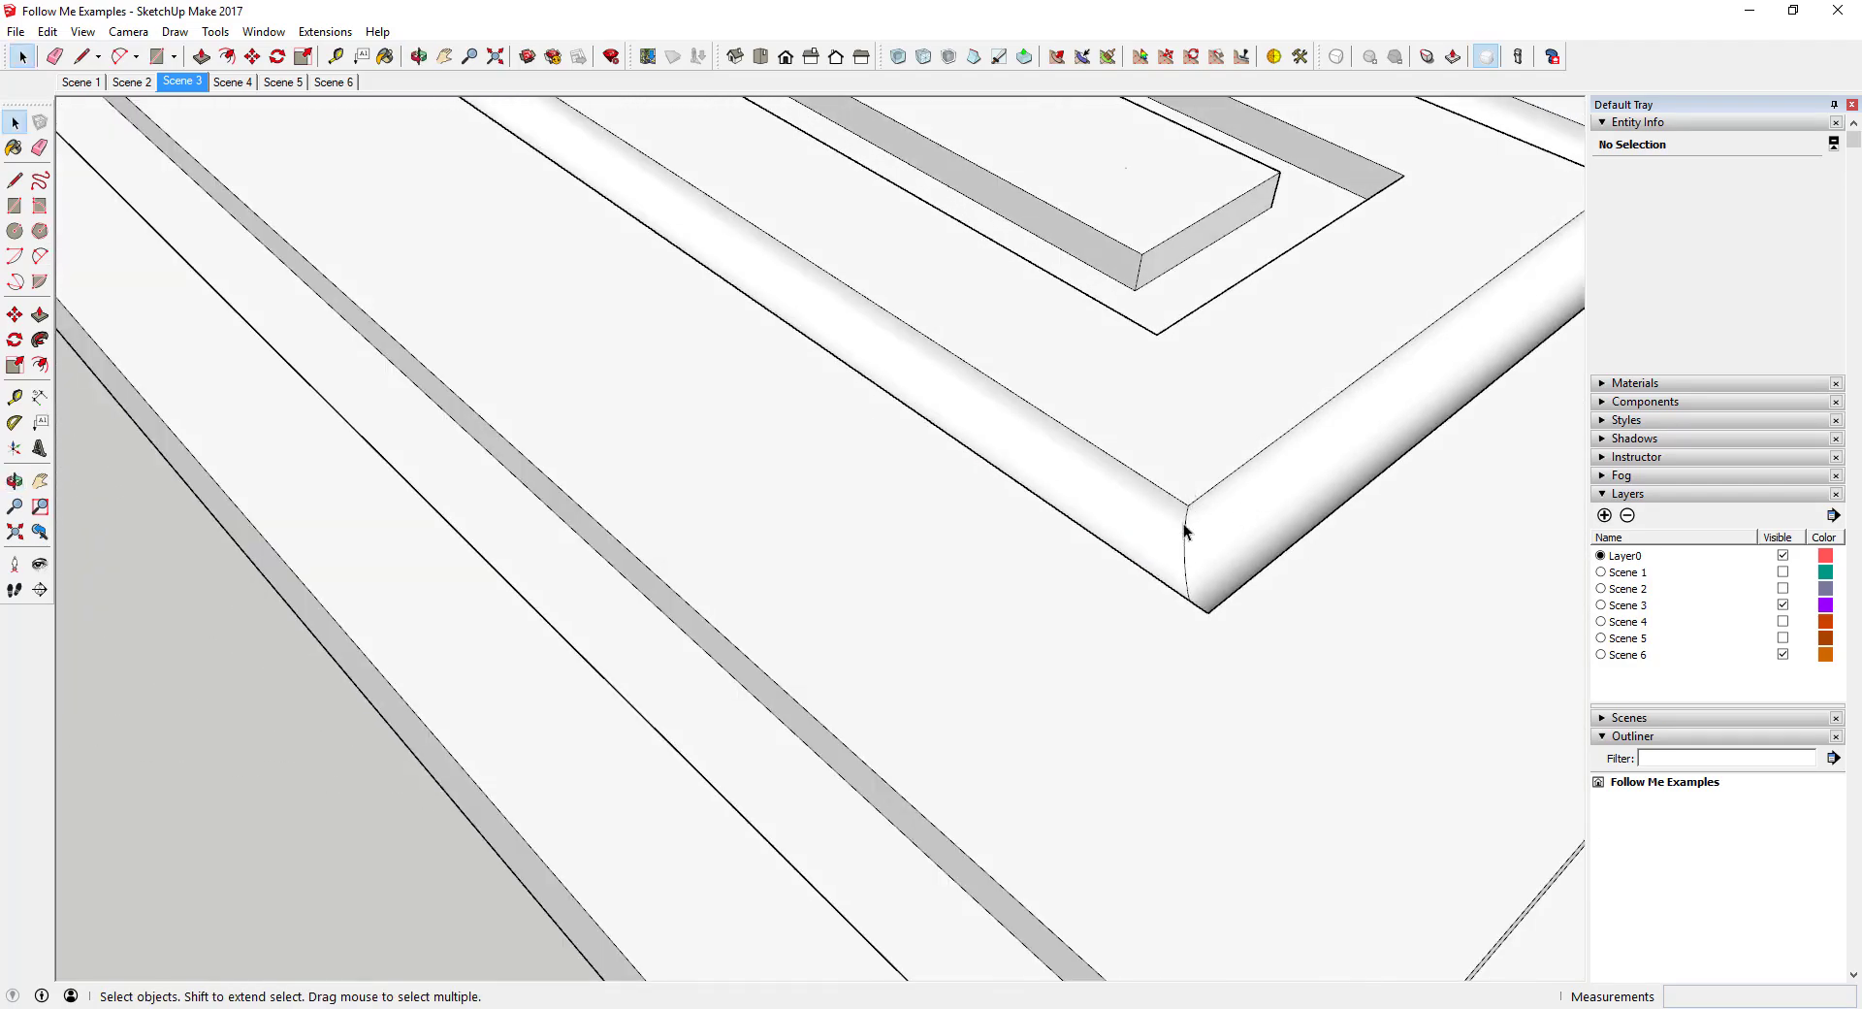
middle_drag(1168, 579, 1522, 552)
scroll(1289, 527, down, 5)
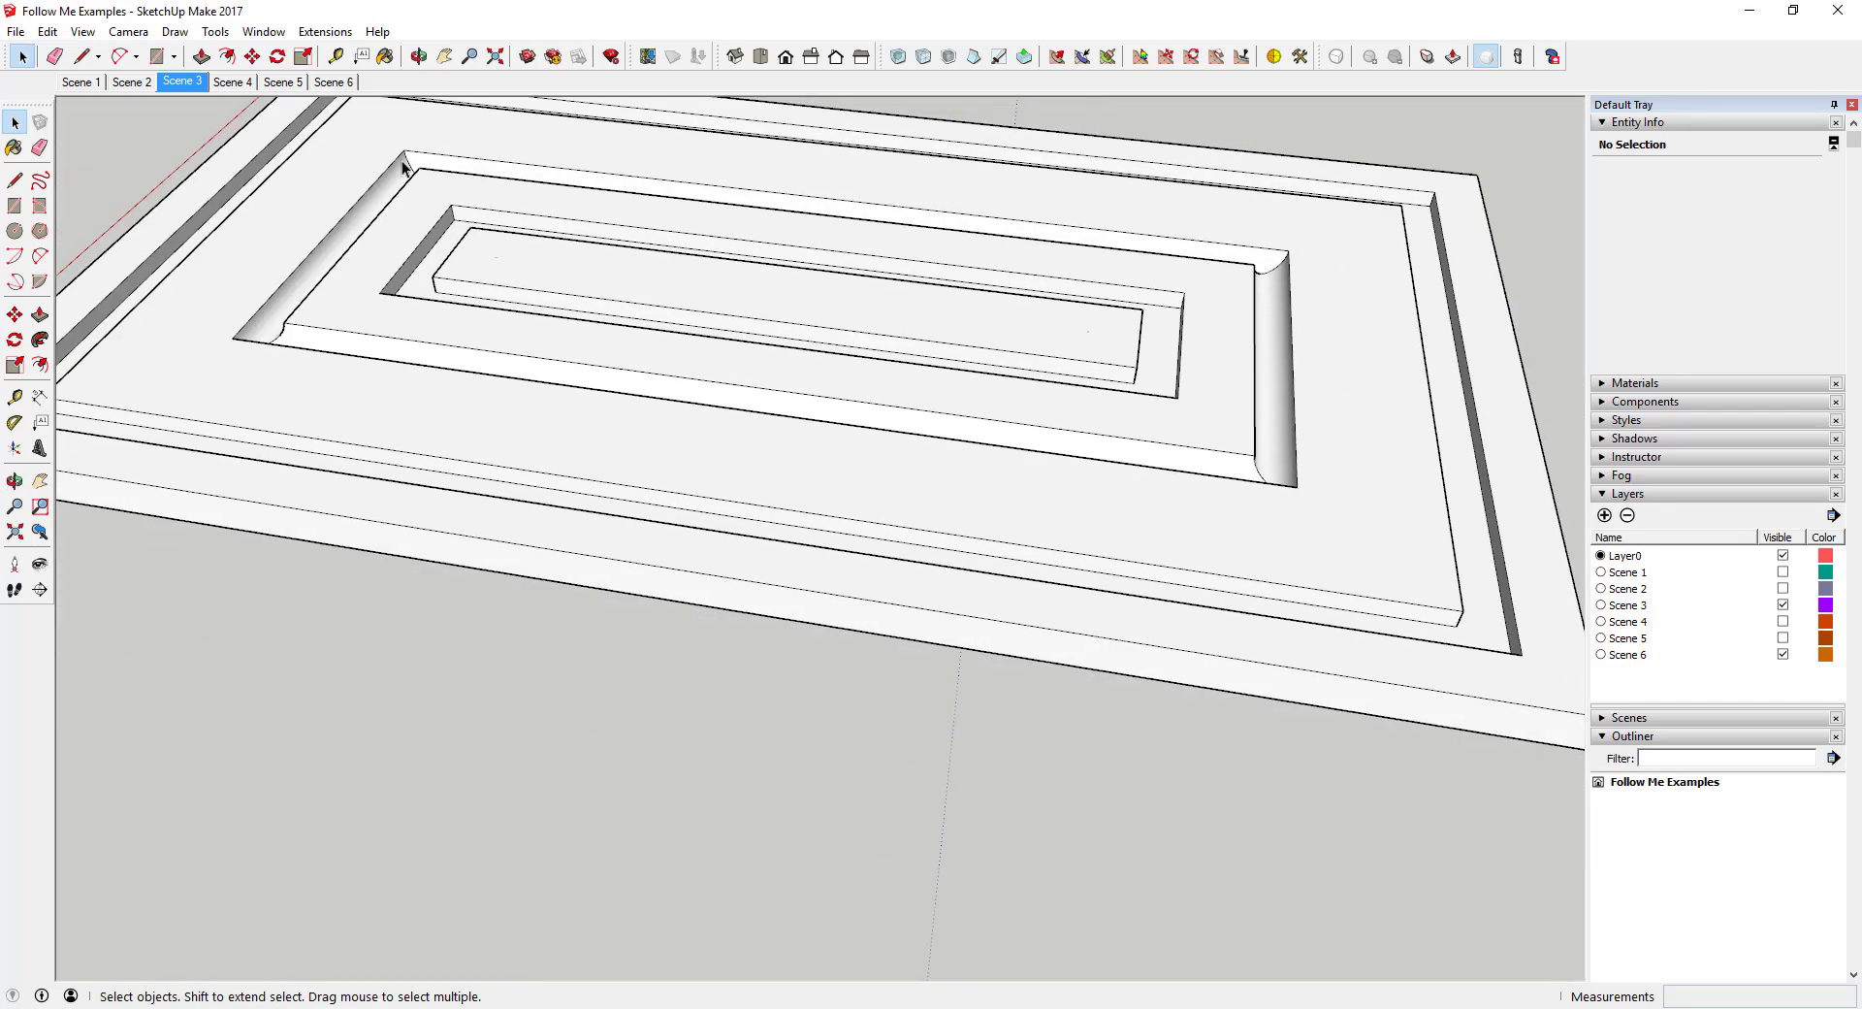
middle_drag(287, 386, 1057, 355)
scroll(795, 438, down, 3)
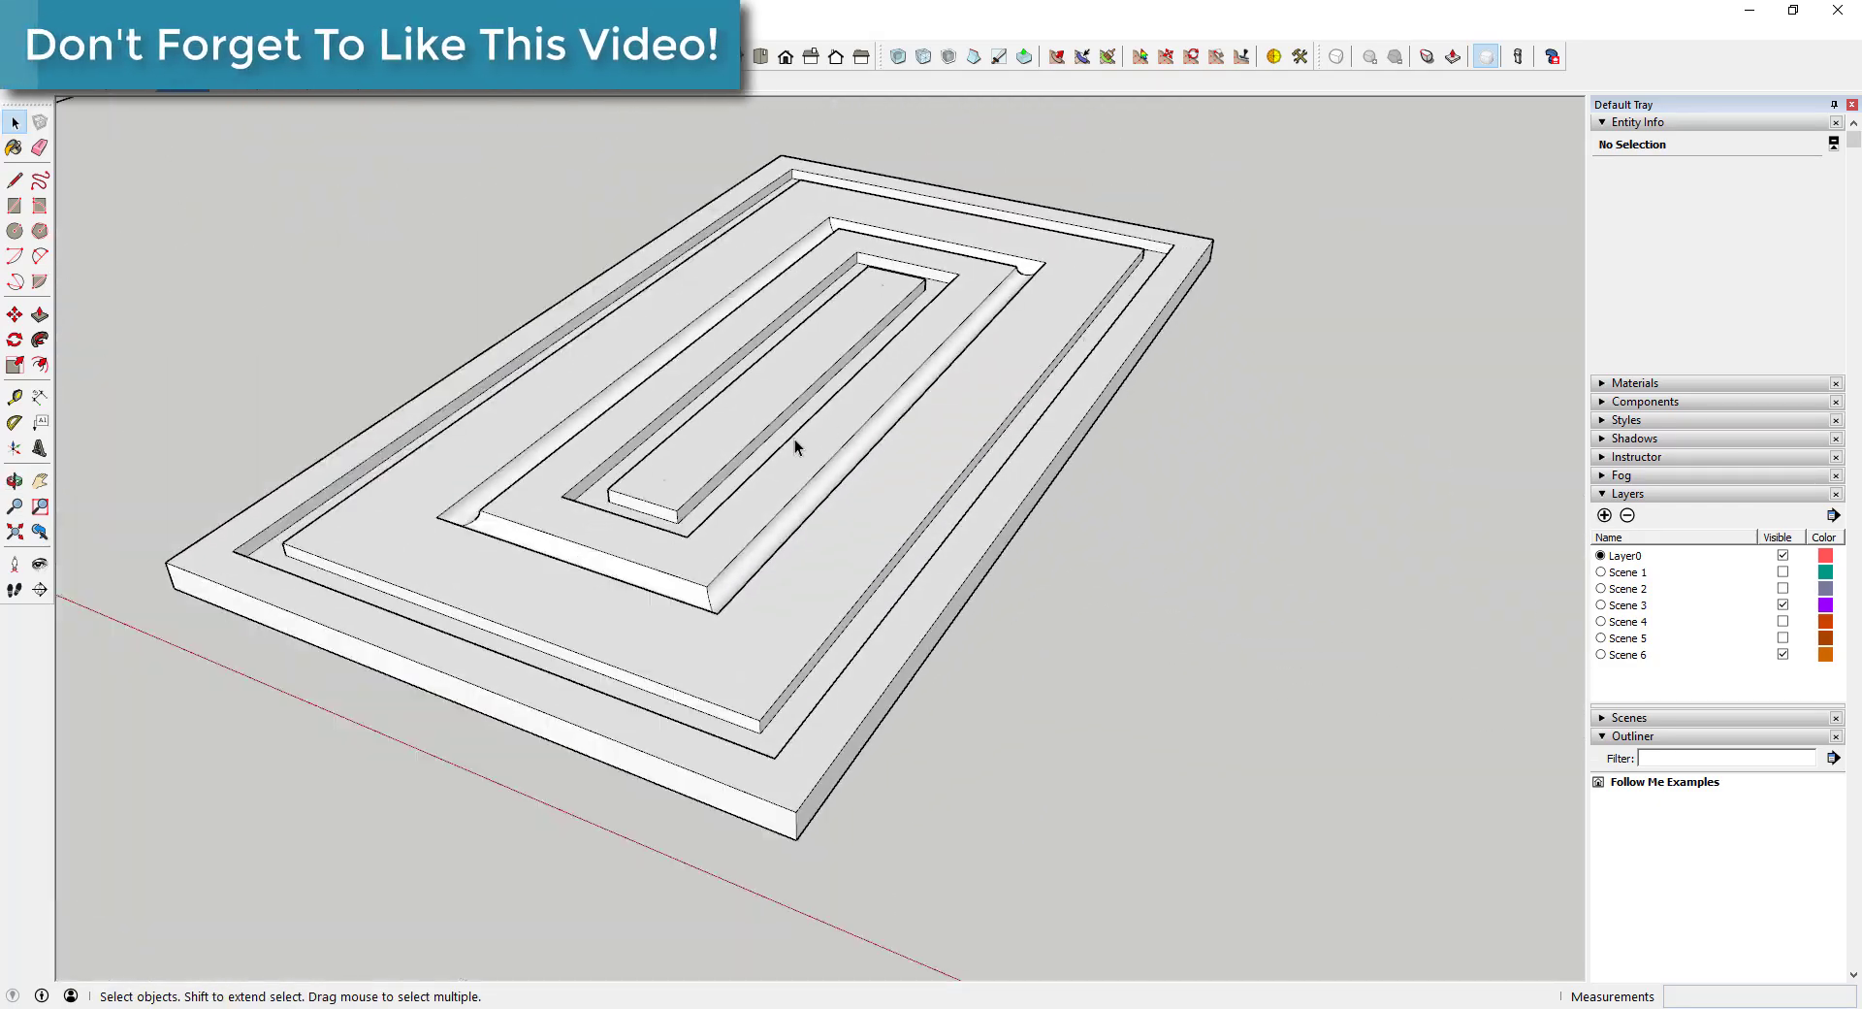
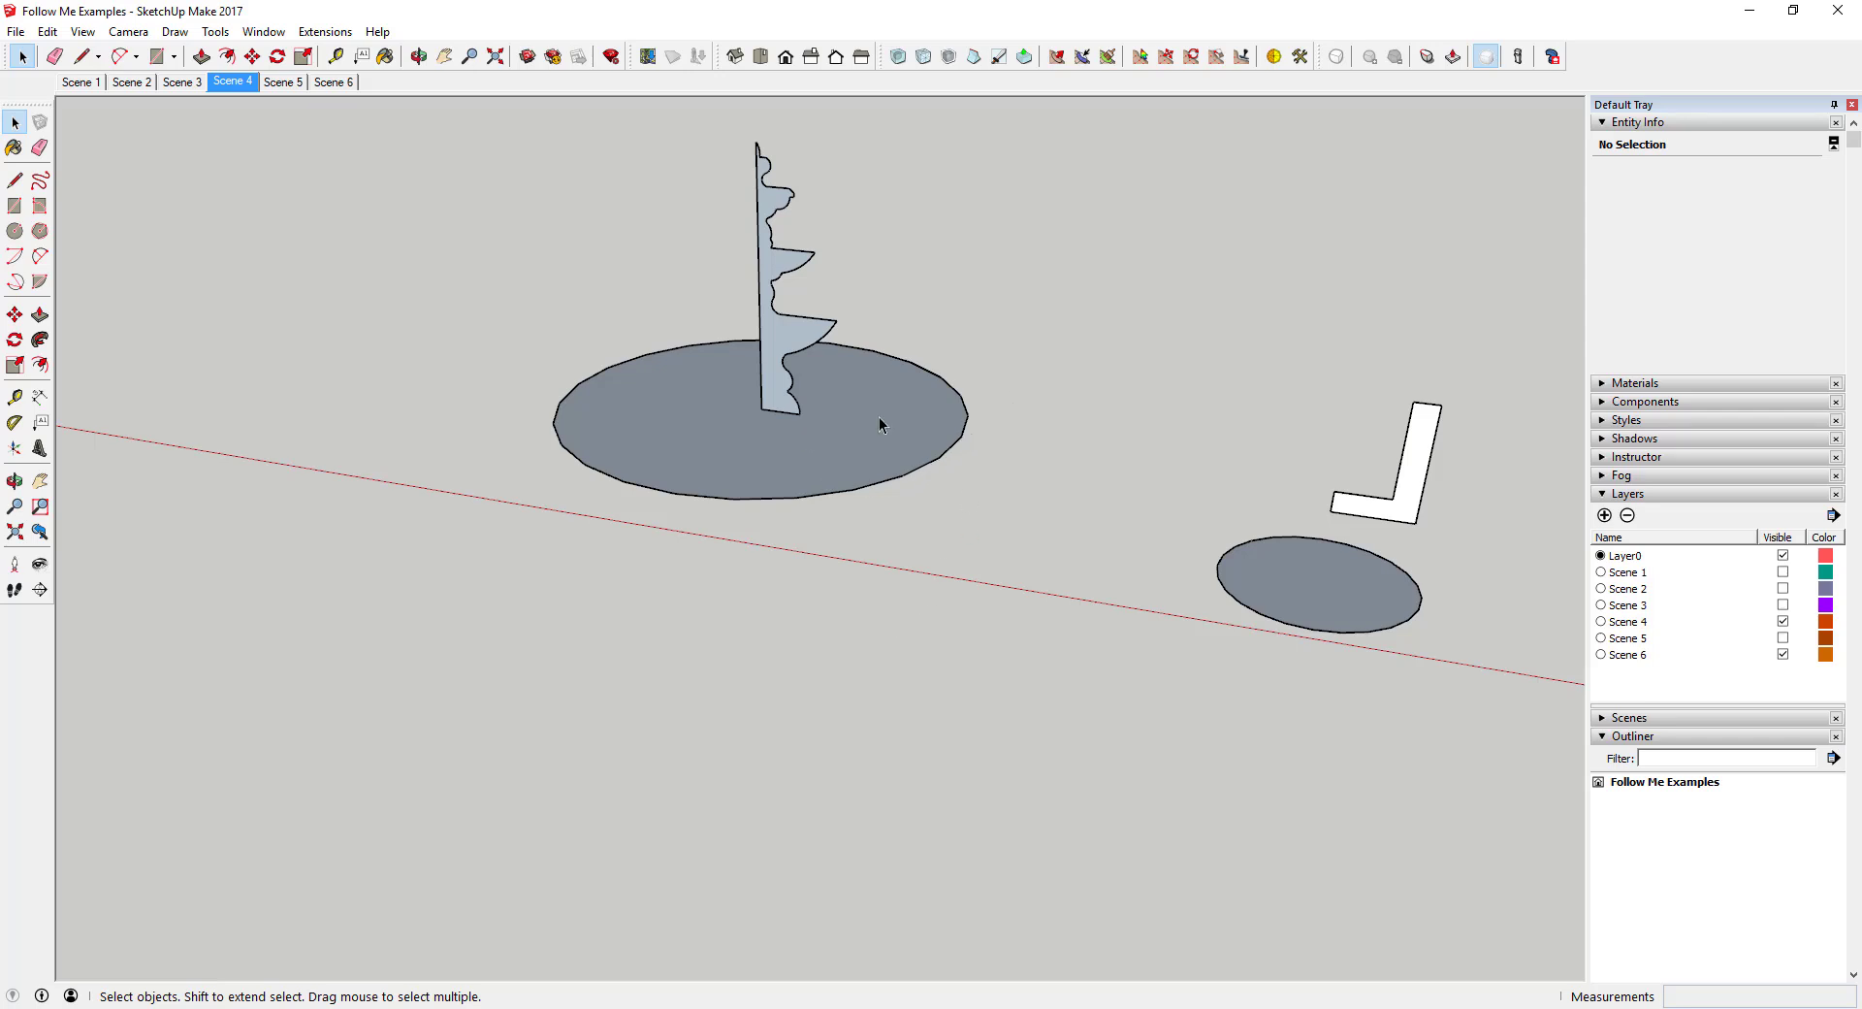
In Scene 4, revolve the upright tiered profile around the large circle with Follow Me to form a fountain.
scroll(764, 367, up, 3)
middle_drag(776, 335, 894, 590)
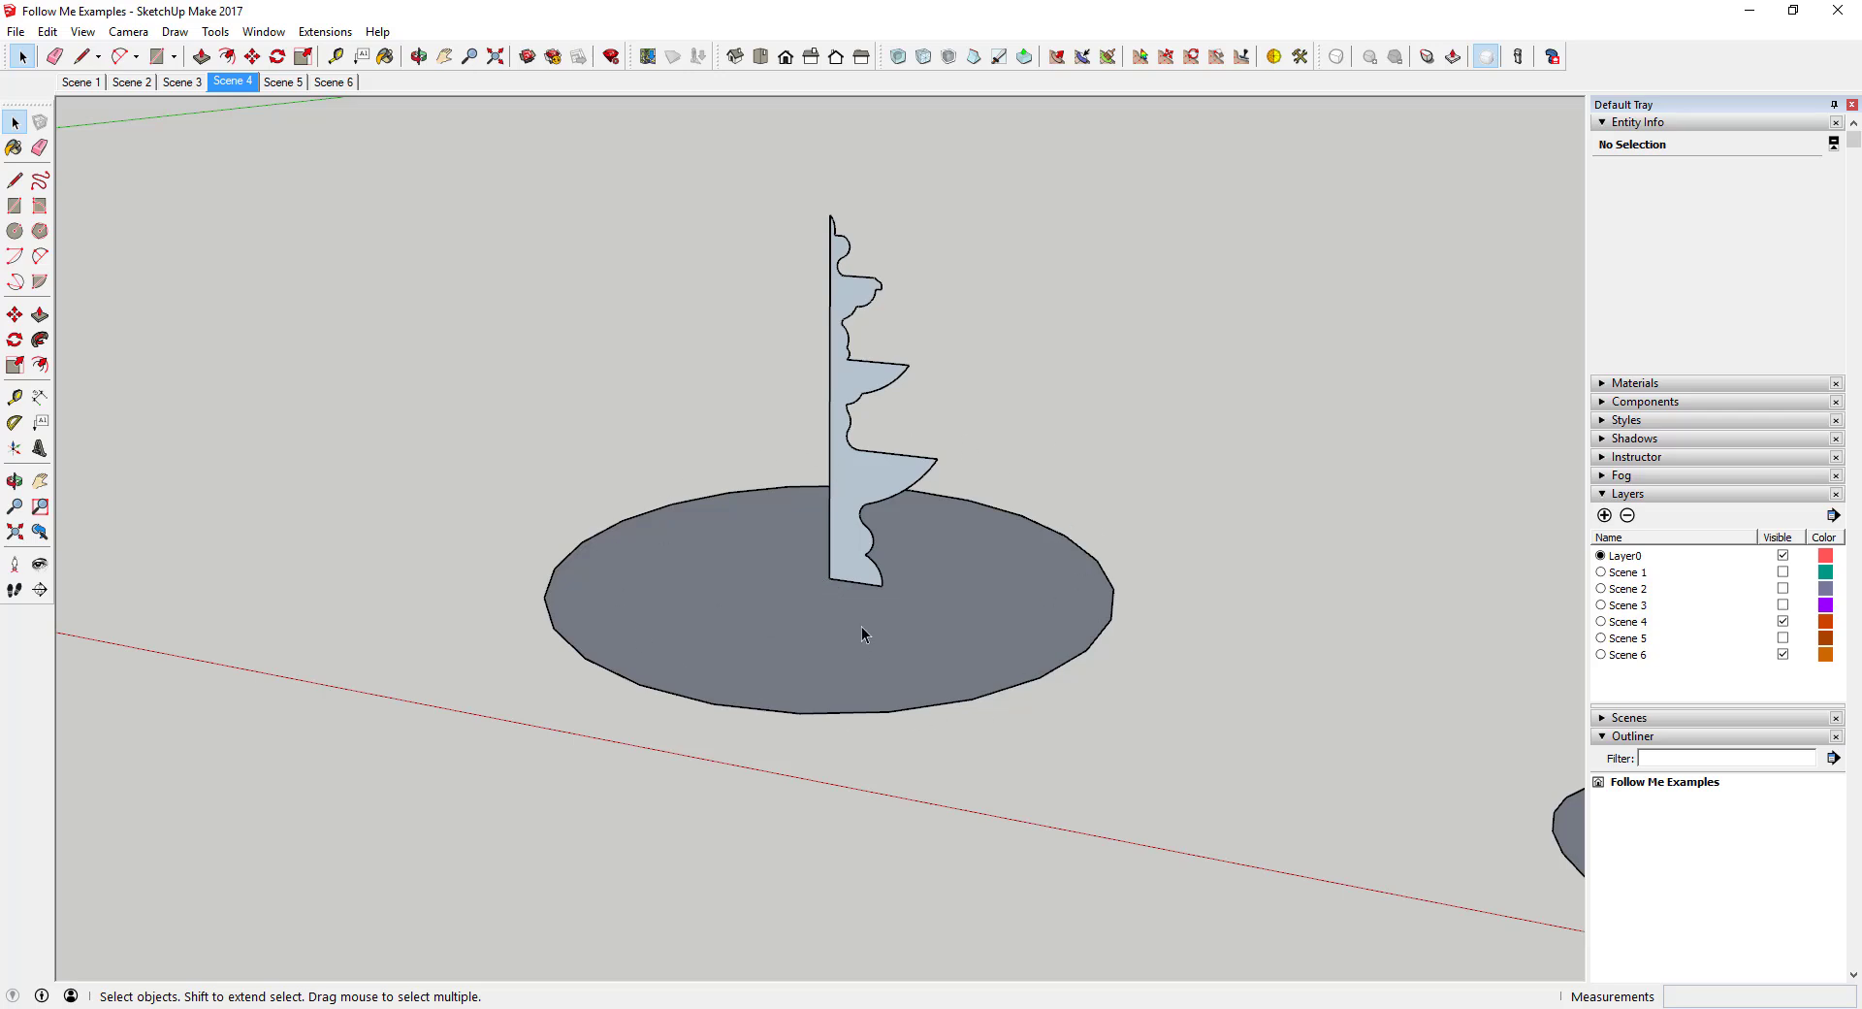
middle_drag(849, 436, 986, 329)
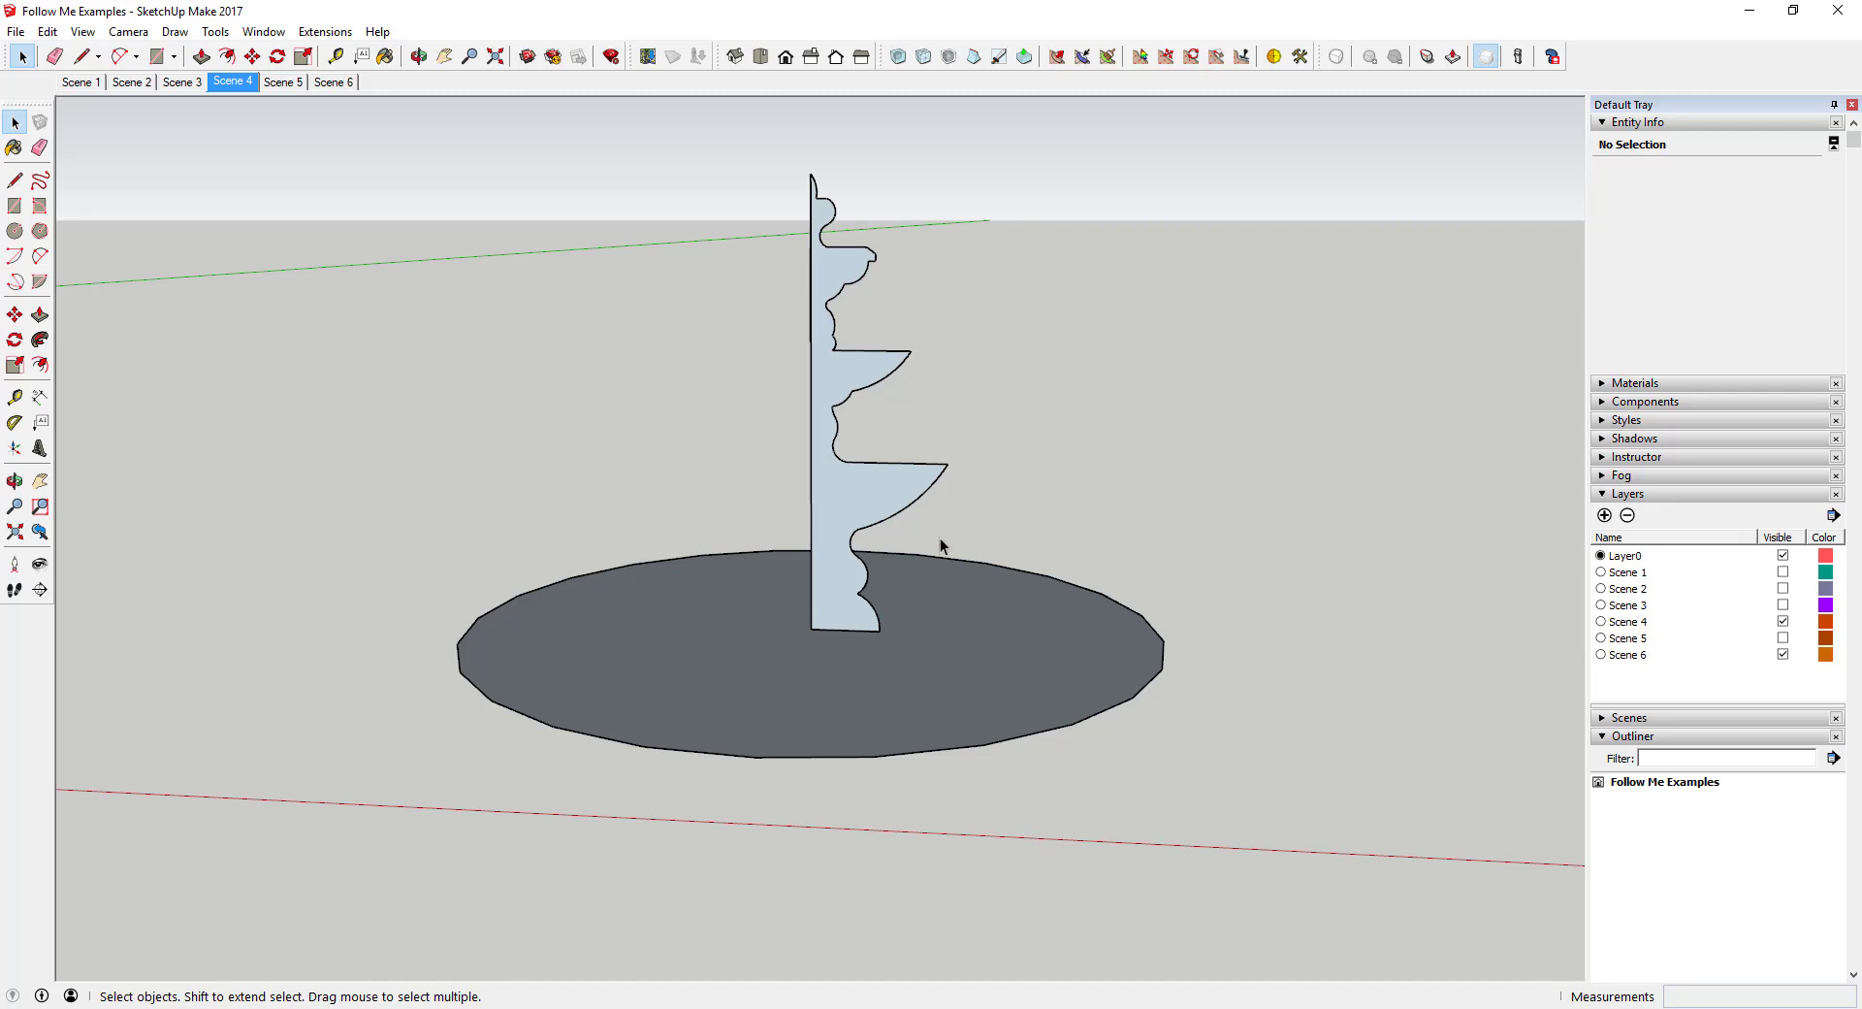
middle_drag(940, 540, 835, 555)
click(1062, 677)
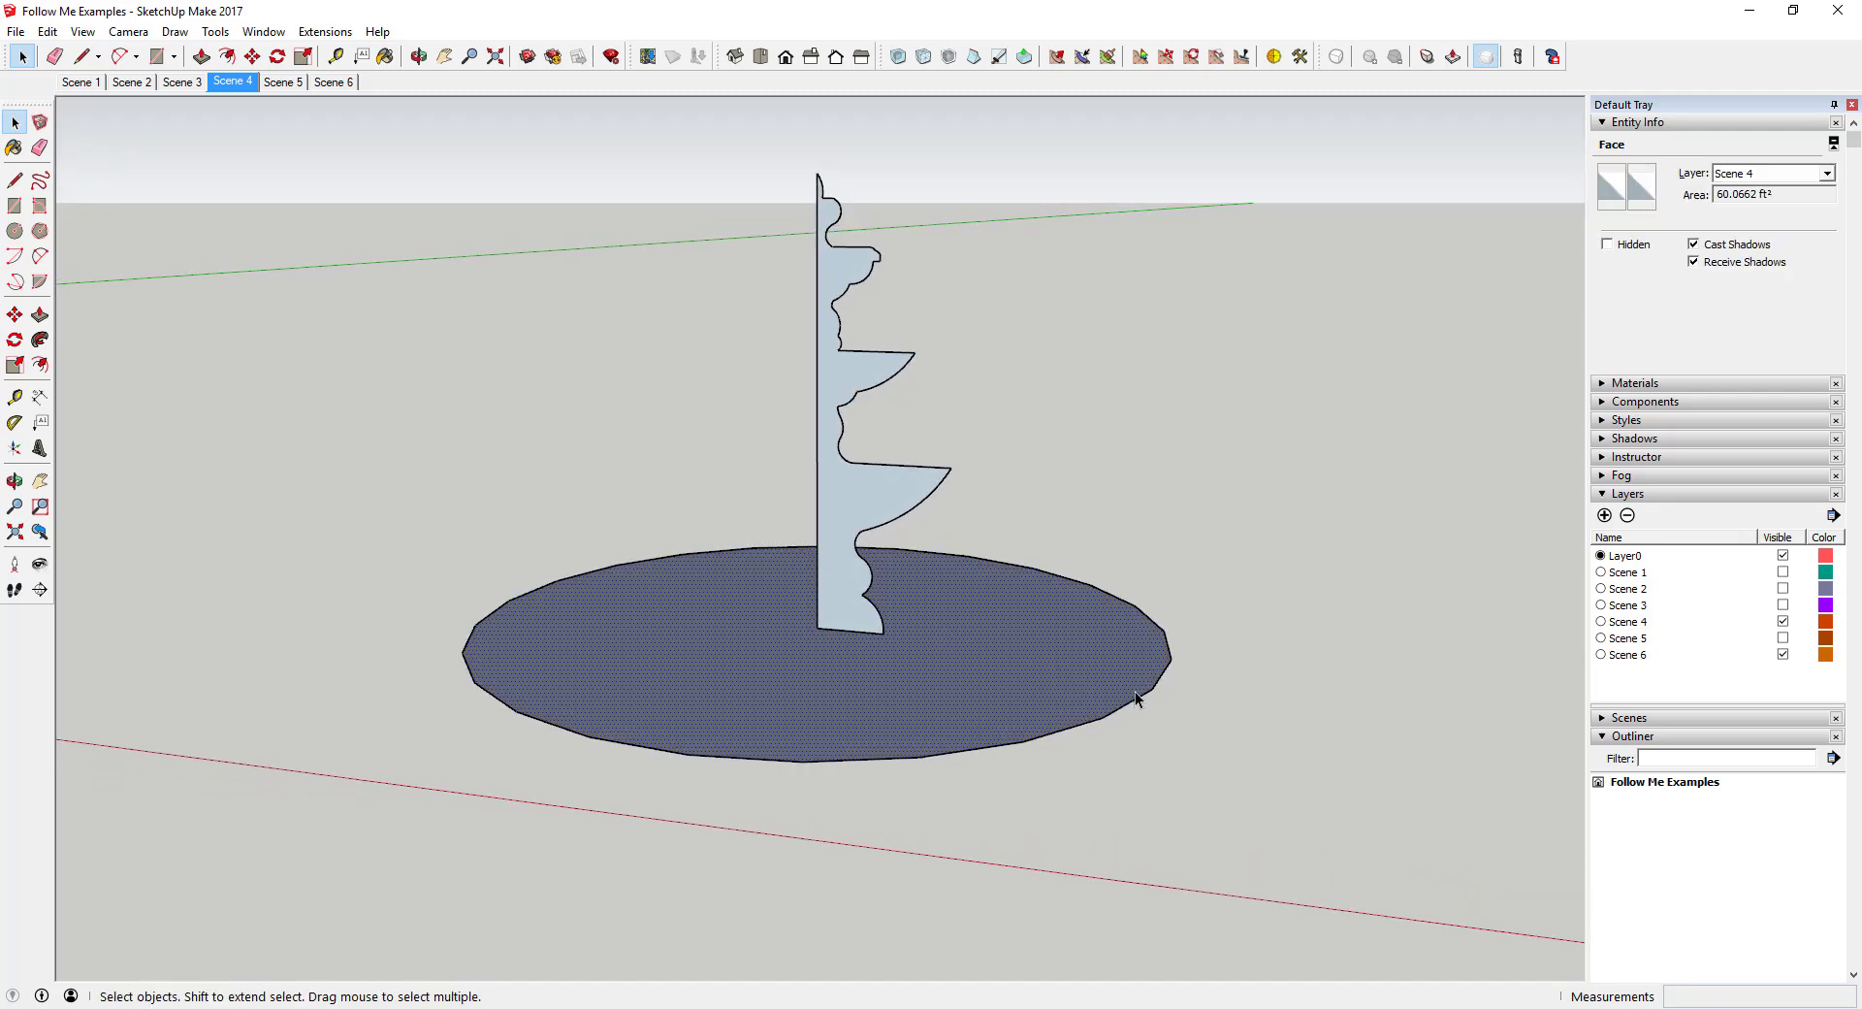
click(40, 340)
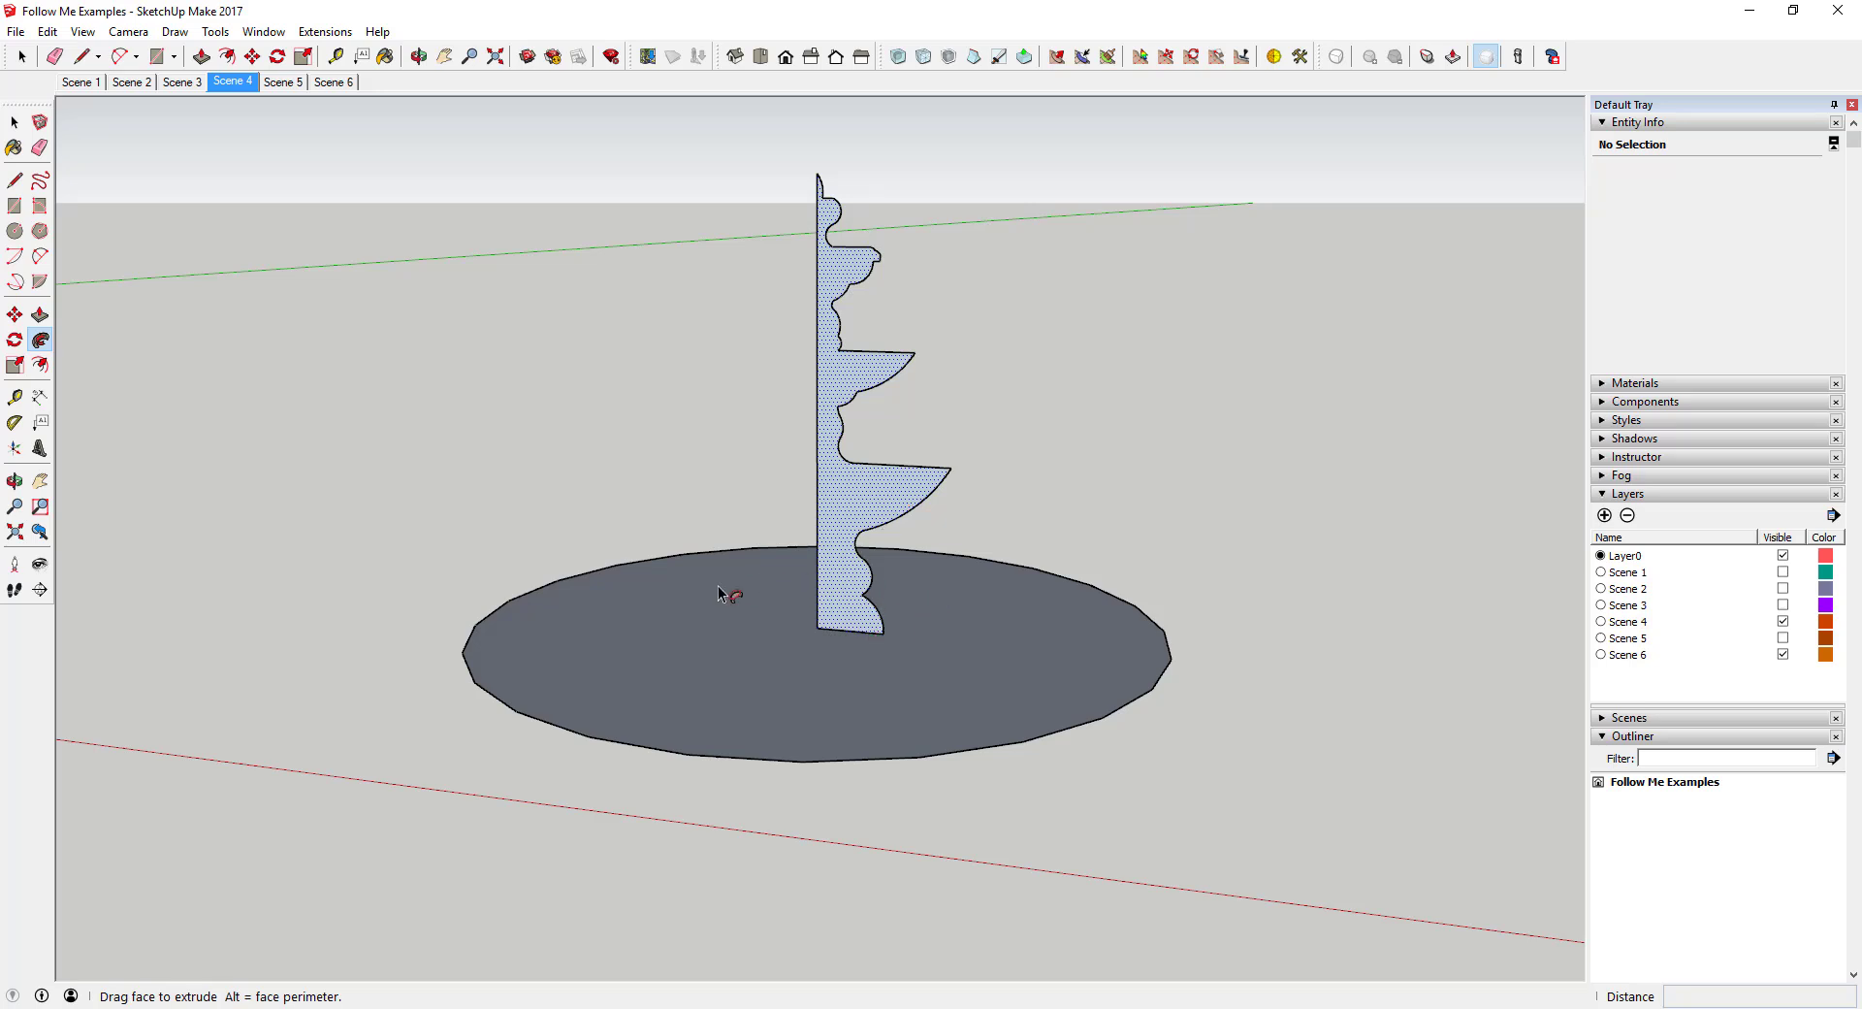
click(660, 615)
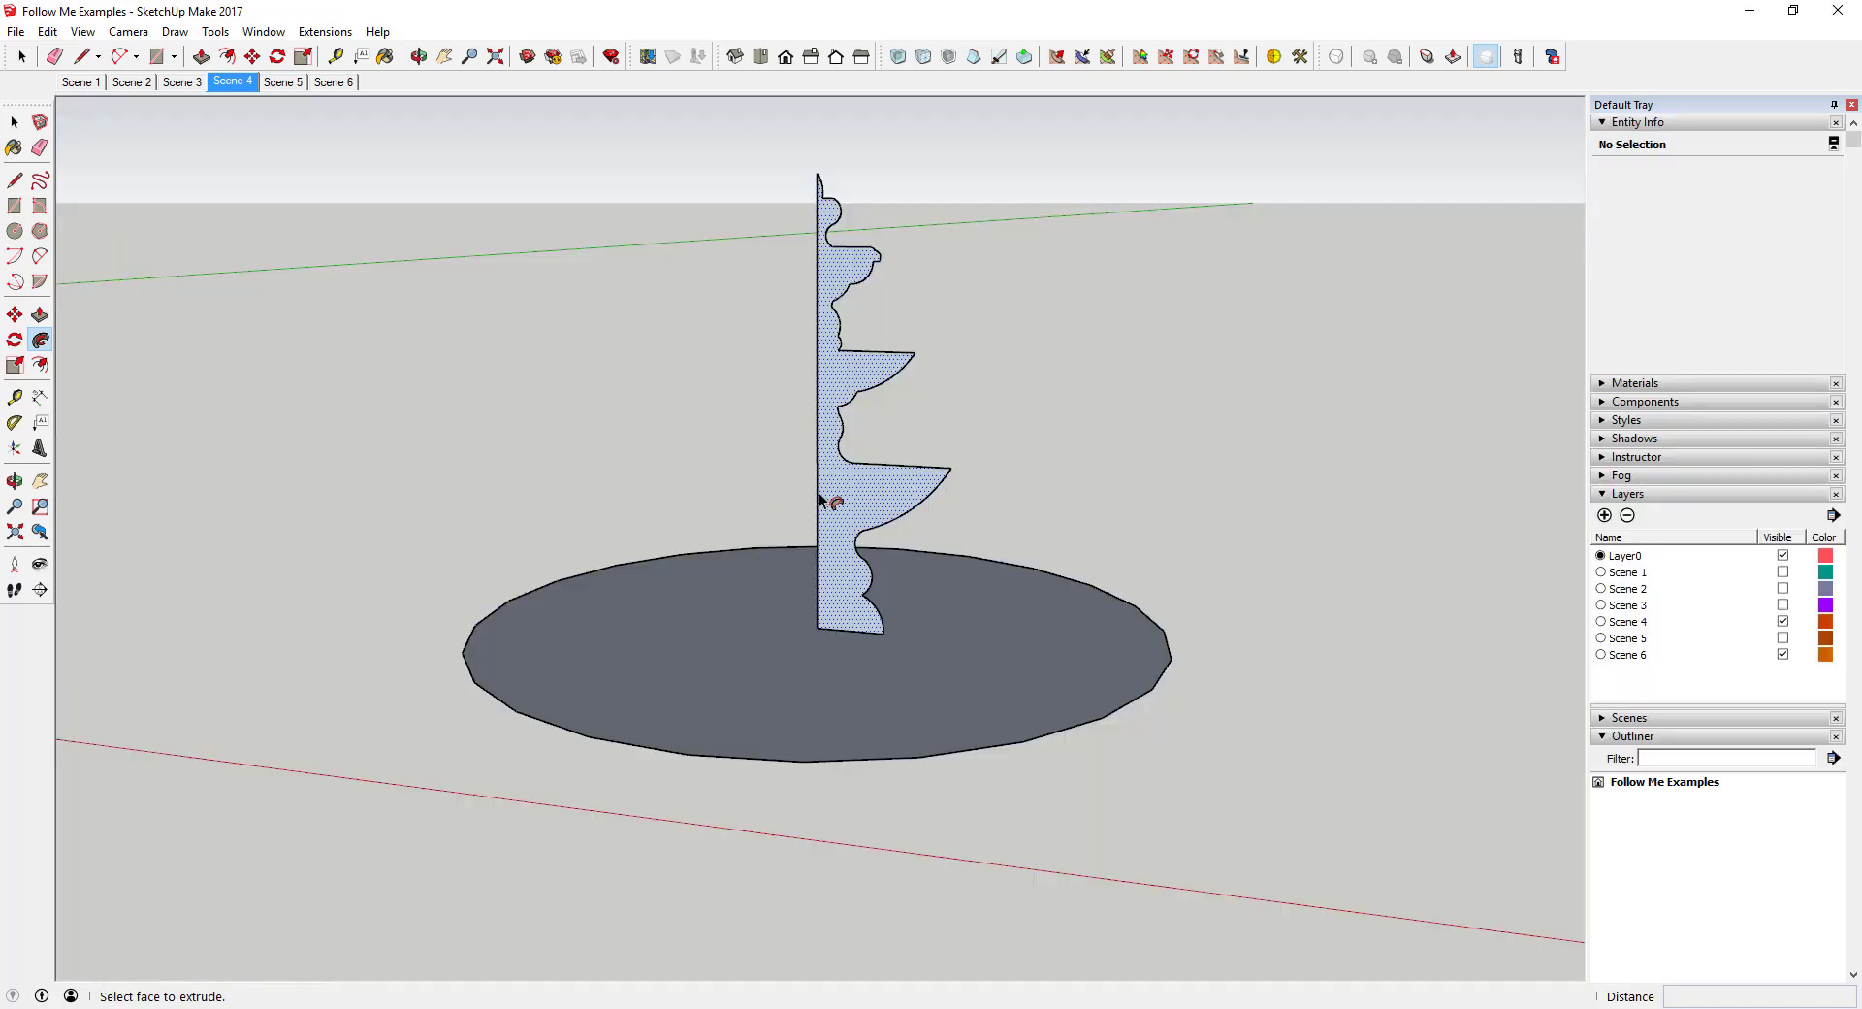
click(820, 499)
Examine the fountain's stacked bowls and base with the whole shape in view.
scroll(834, 485, up, 3)
middle_drag(842, 448, 837, 444)
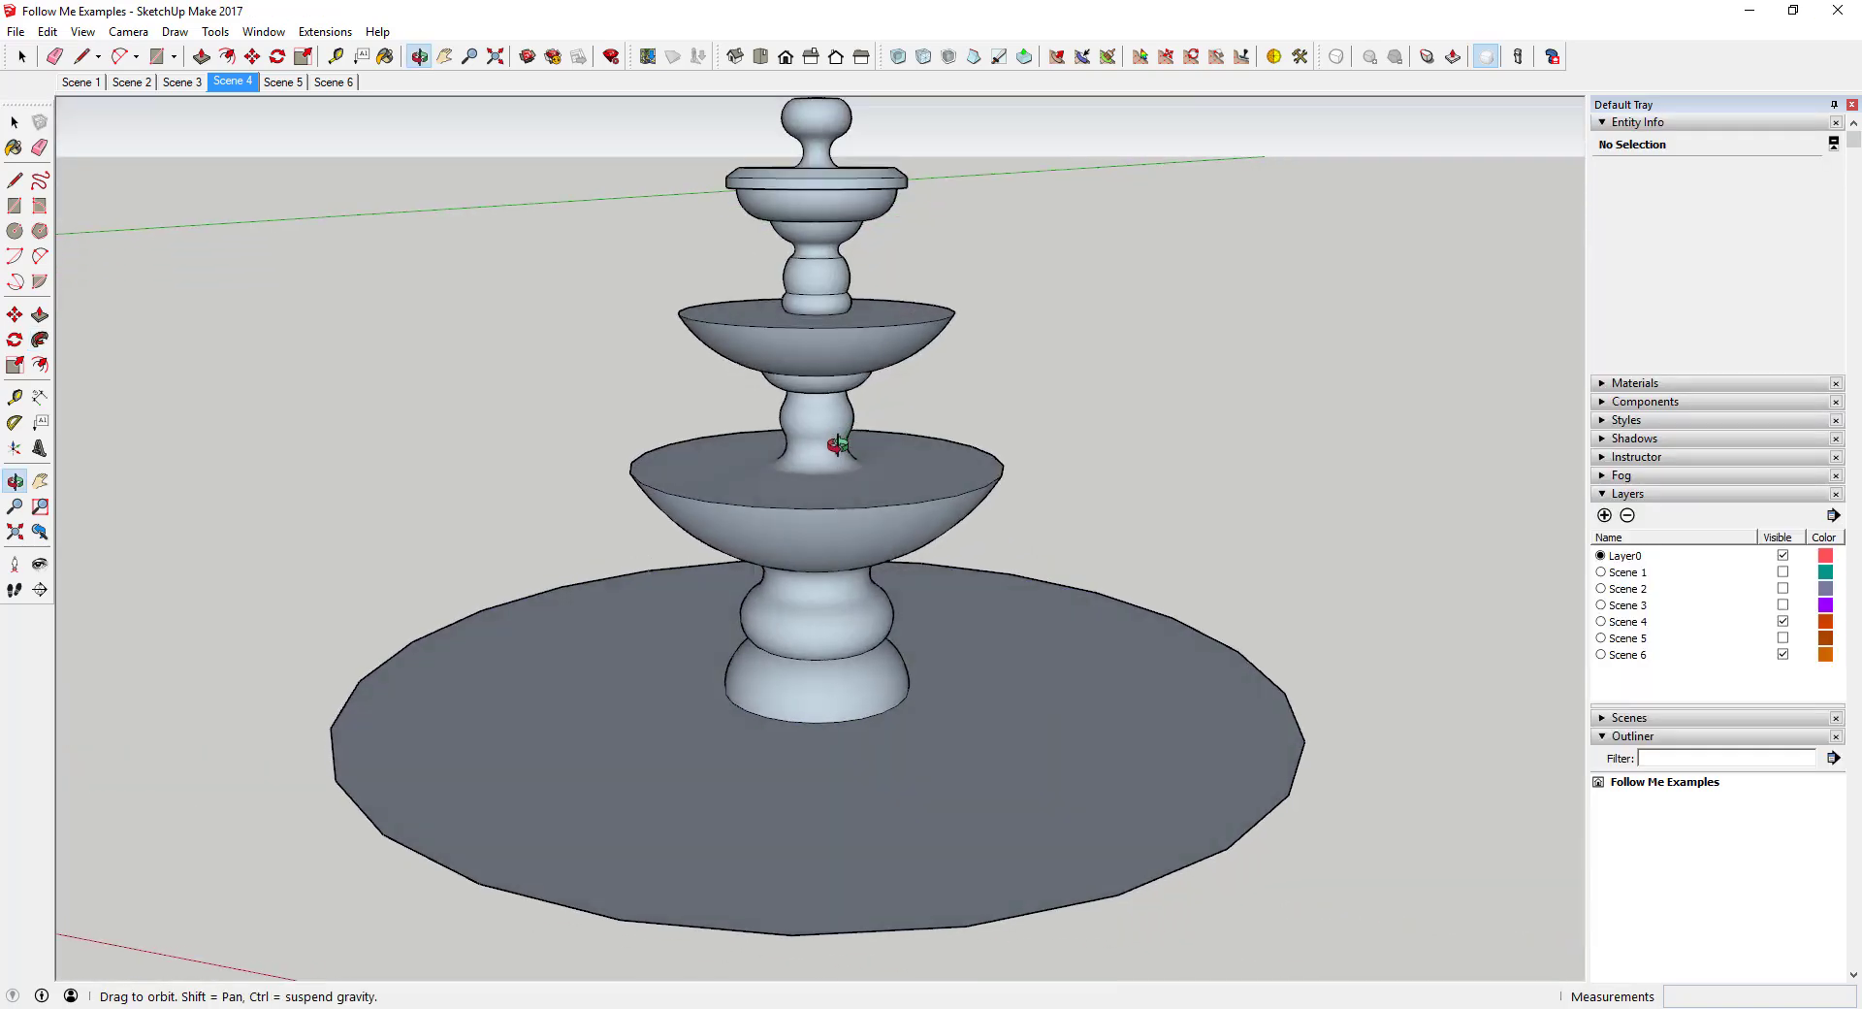
shift+drag(838, 444, 851, 528)
key(space)
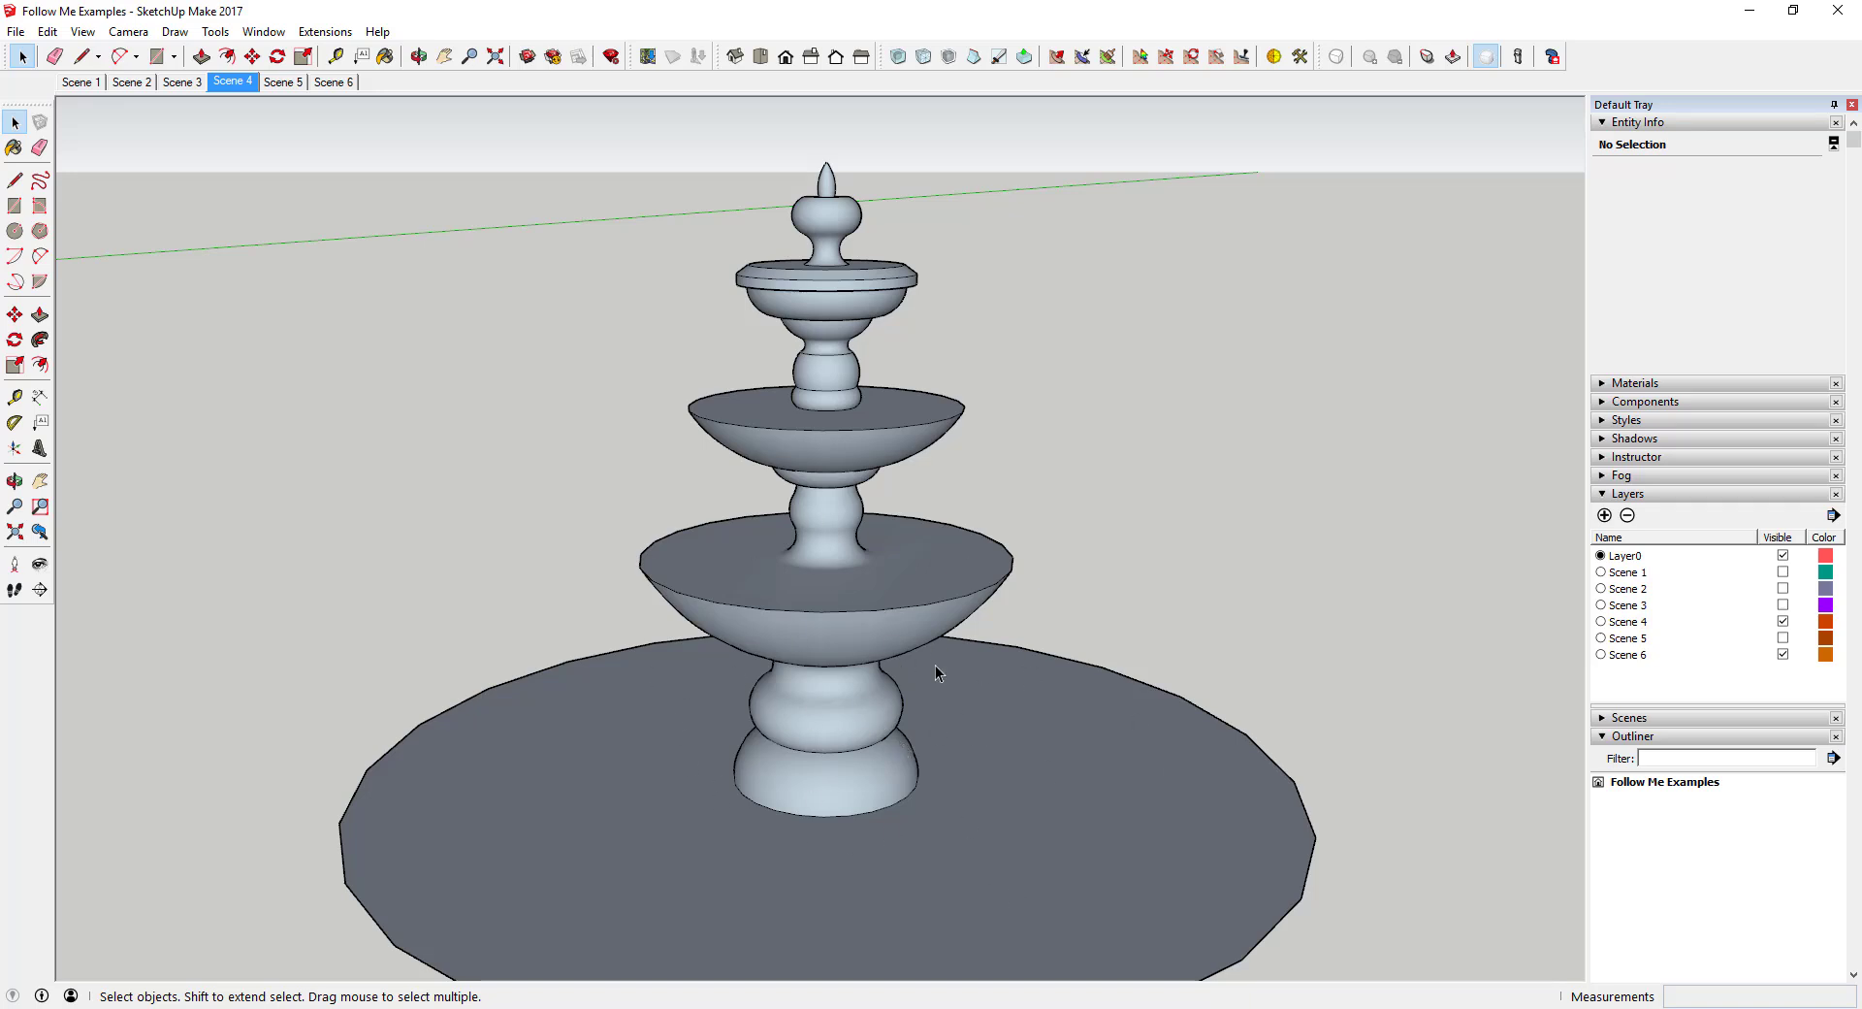
scroll(859, 424, down, 2)
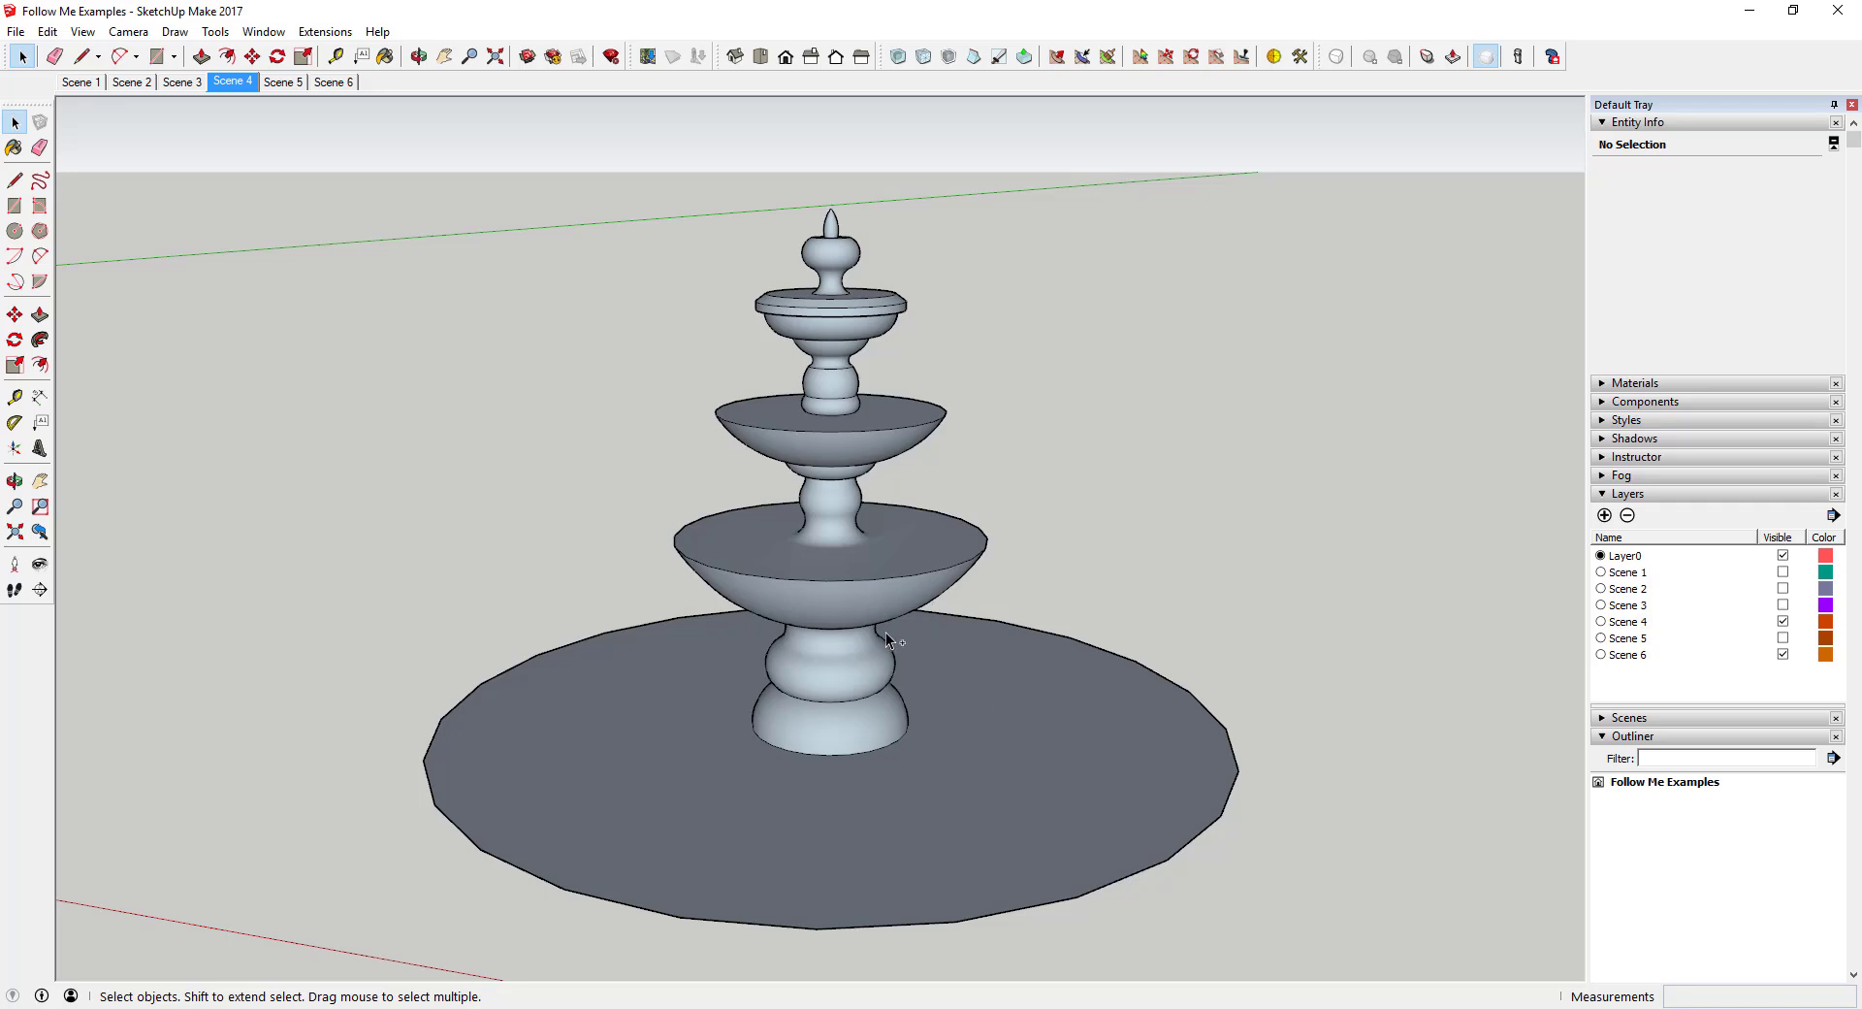
Undo the fountain's Follow Me sweep to show its flat profile, and restore the swept fountain.
key(ctrl+z)
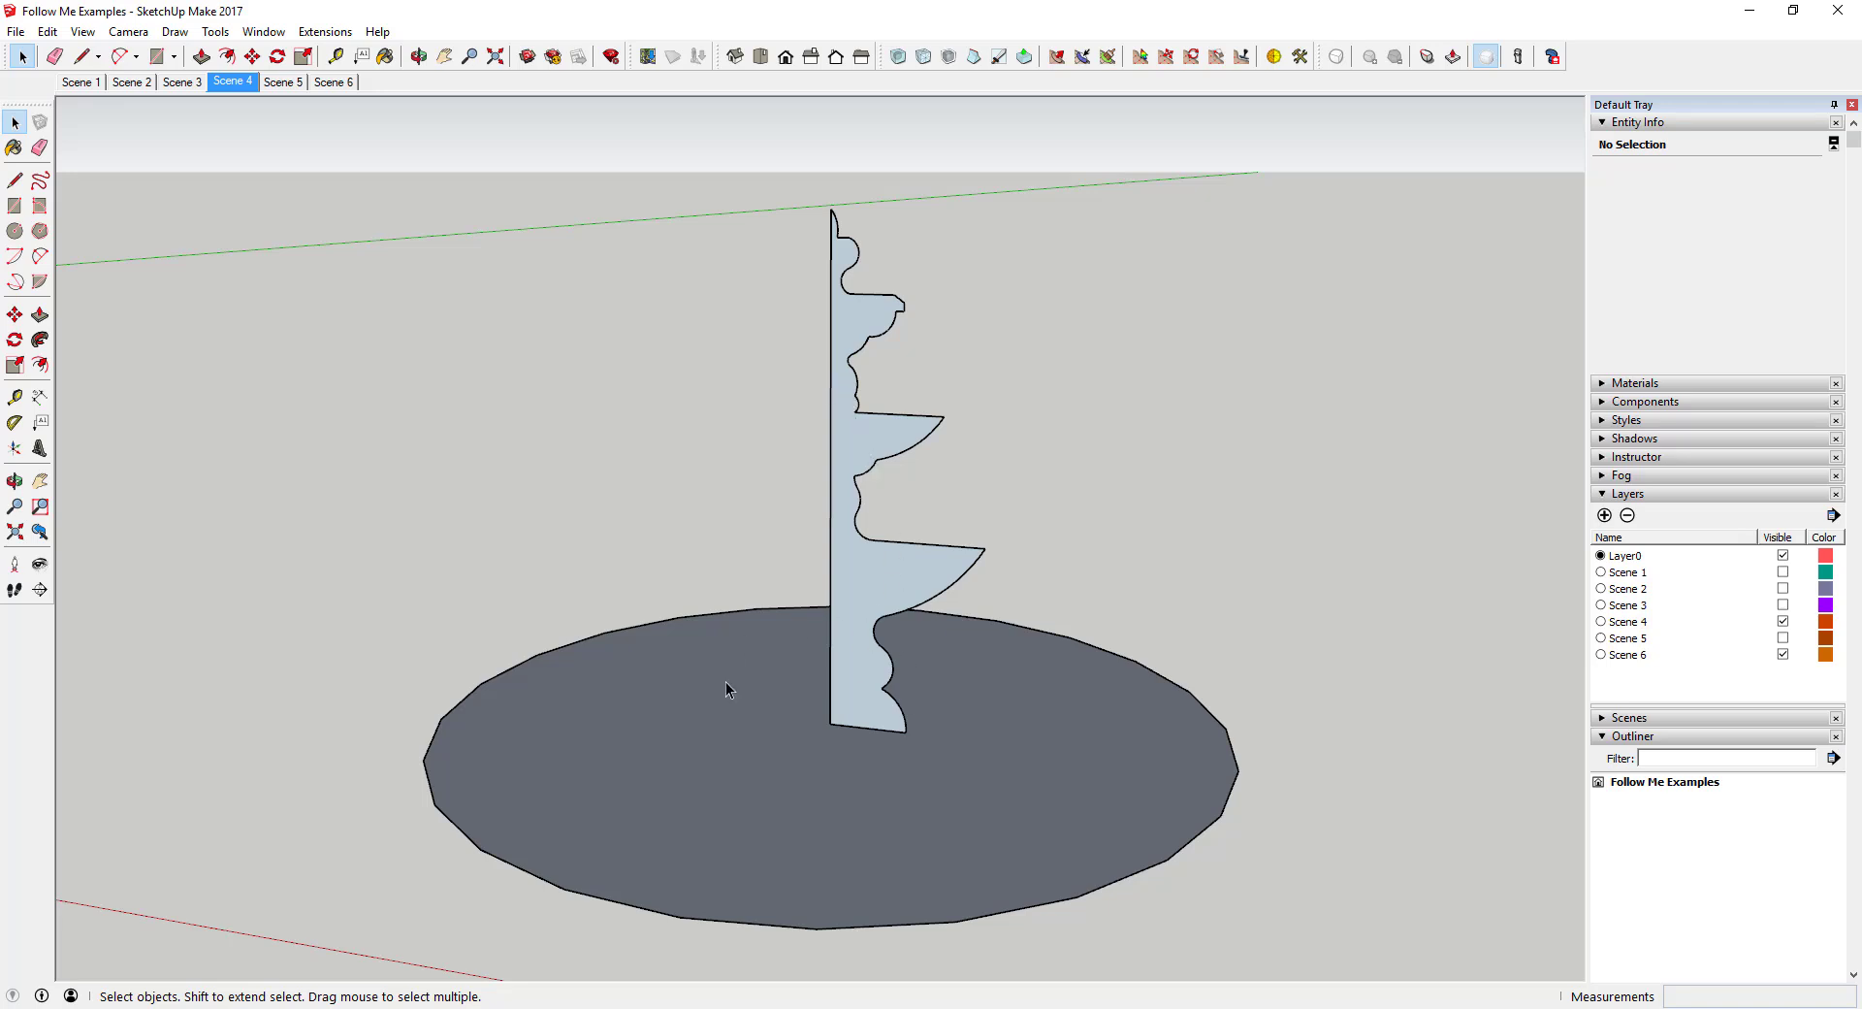
click(894, 643)
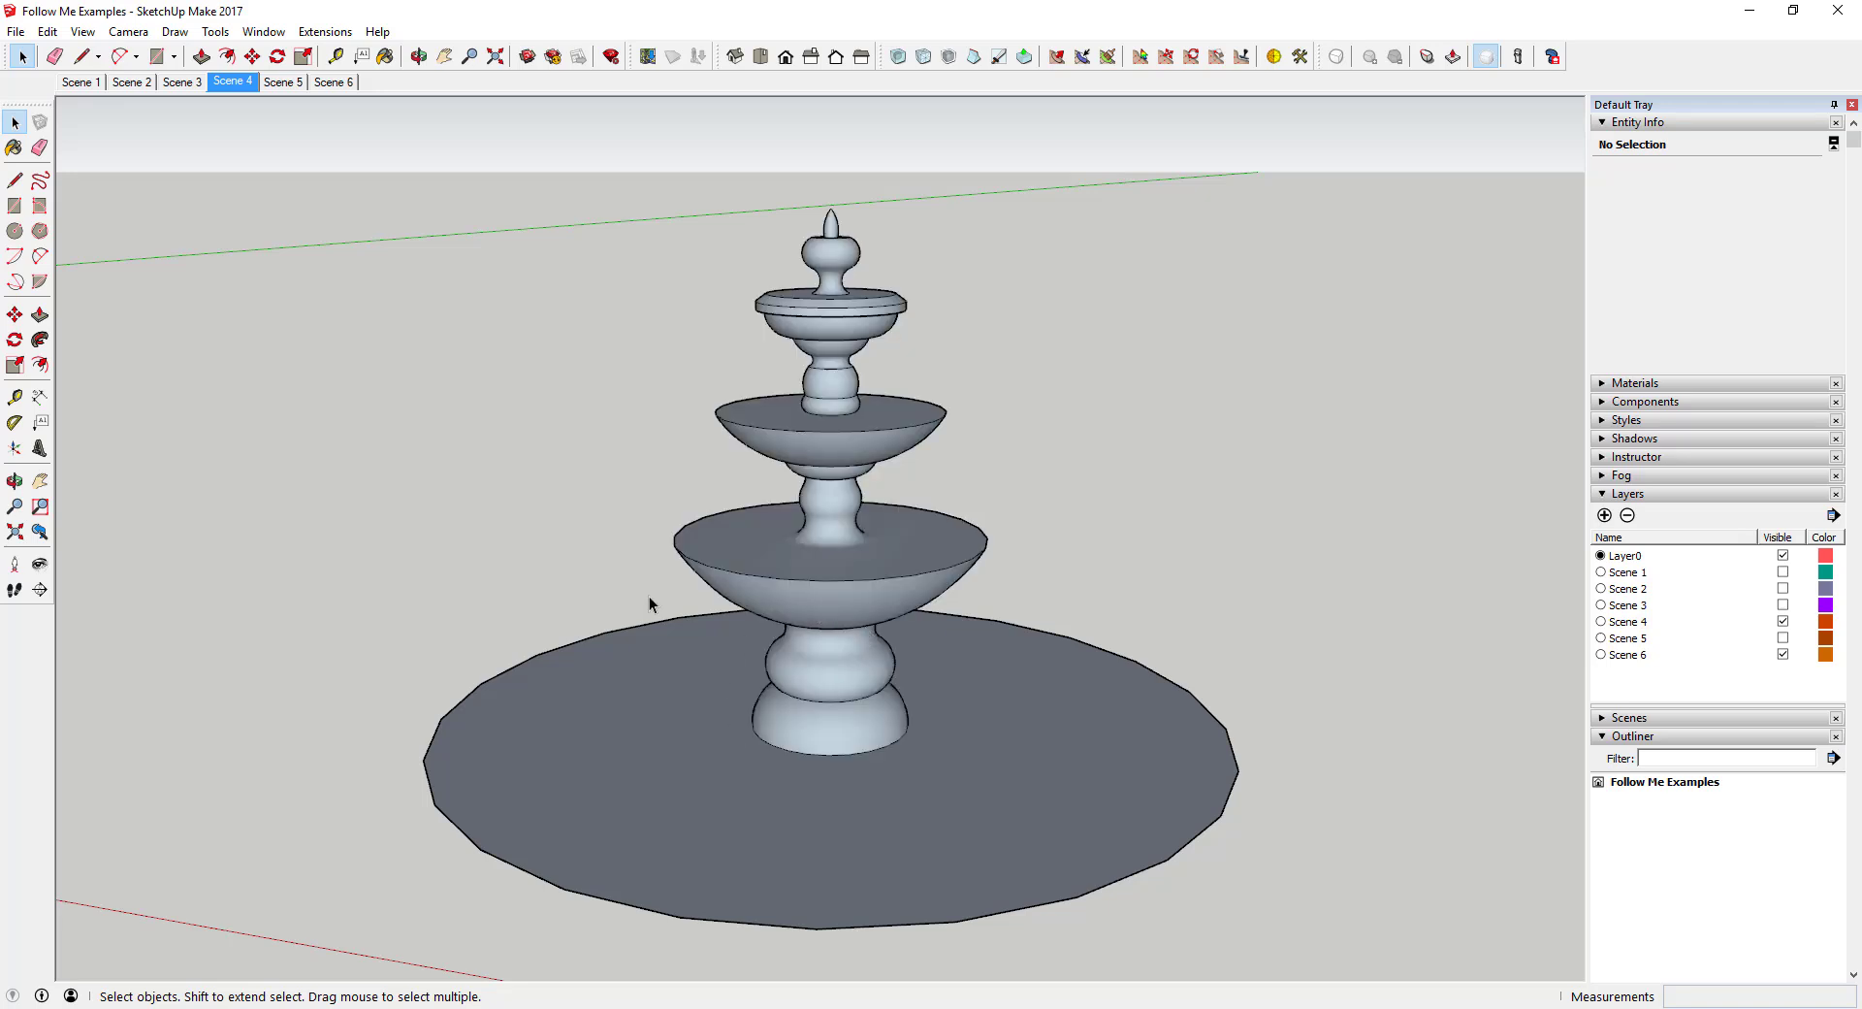
Revolve the upright L-shaped profile around the small circle with Follow Me to form a hollow cylinder.
scroll(814, 545, down, 5)
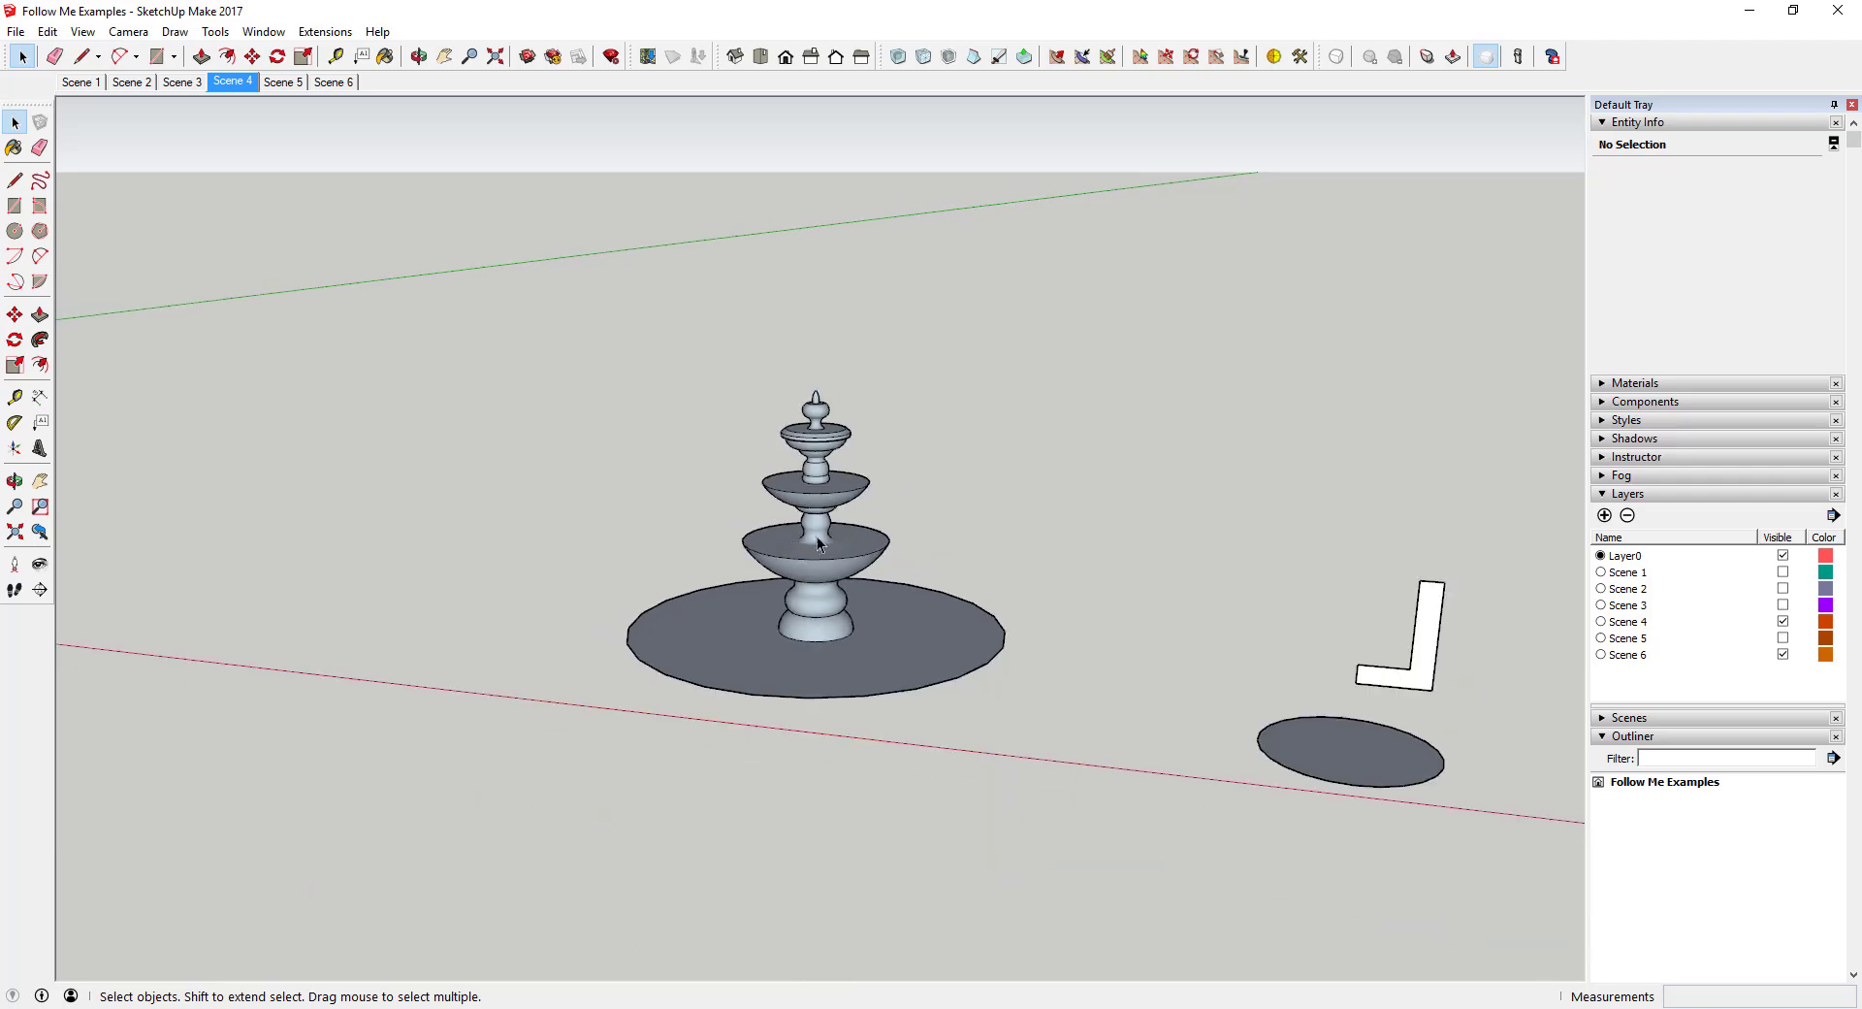
scroll(1423, 744, up, 5)
scroll(1159, 619, down, 5)
scroll(935, 614, up, 3)
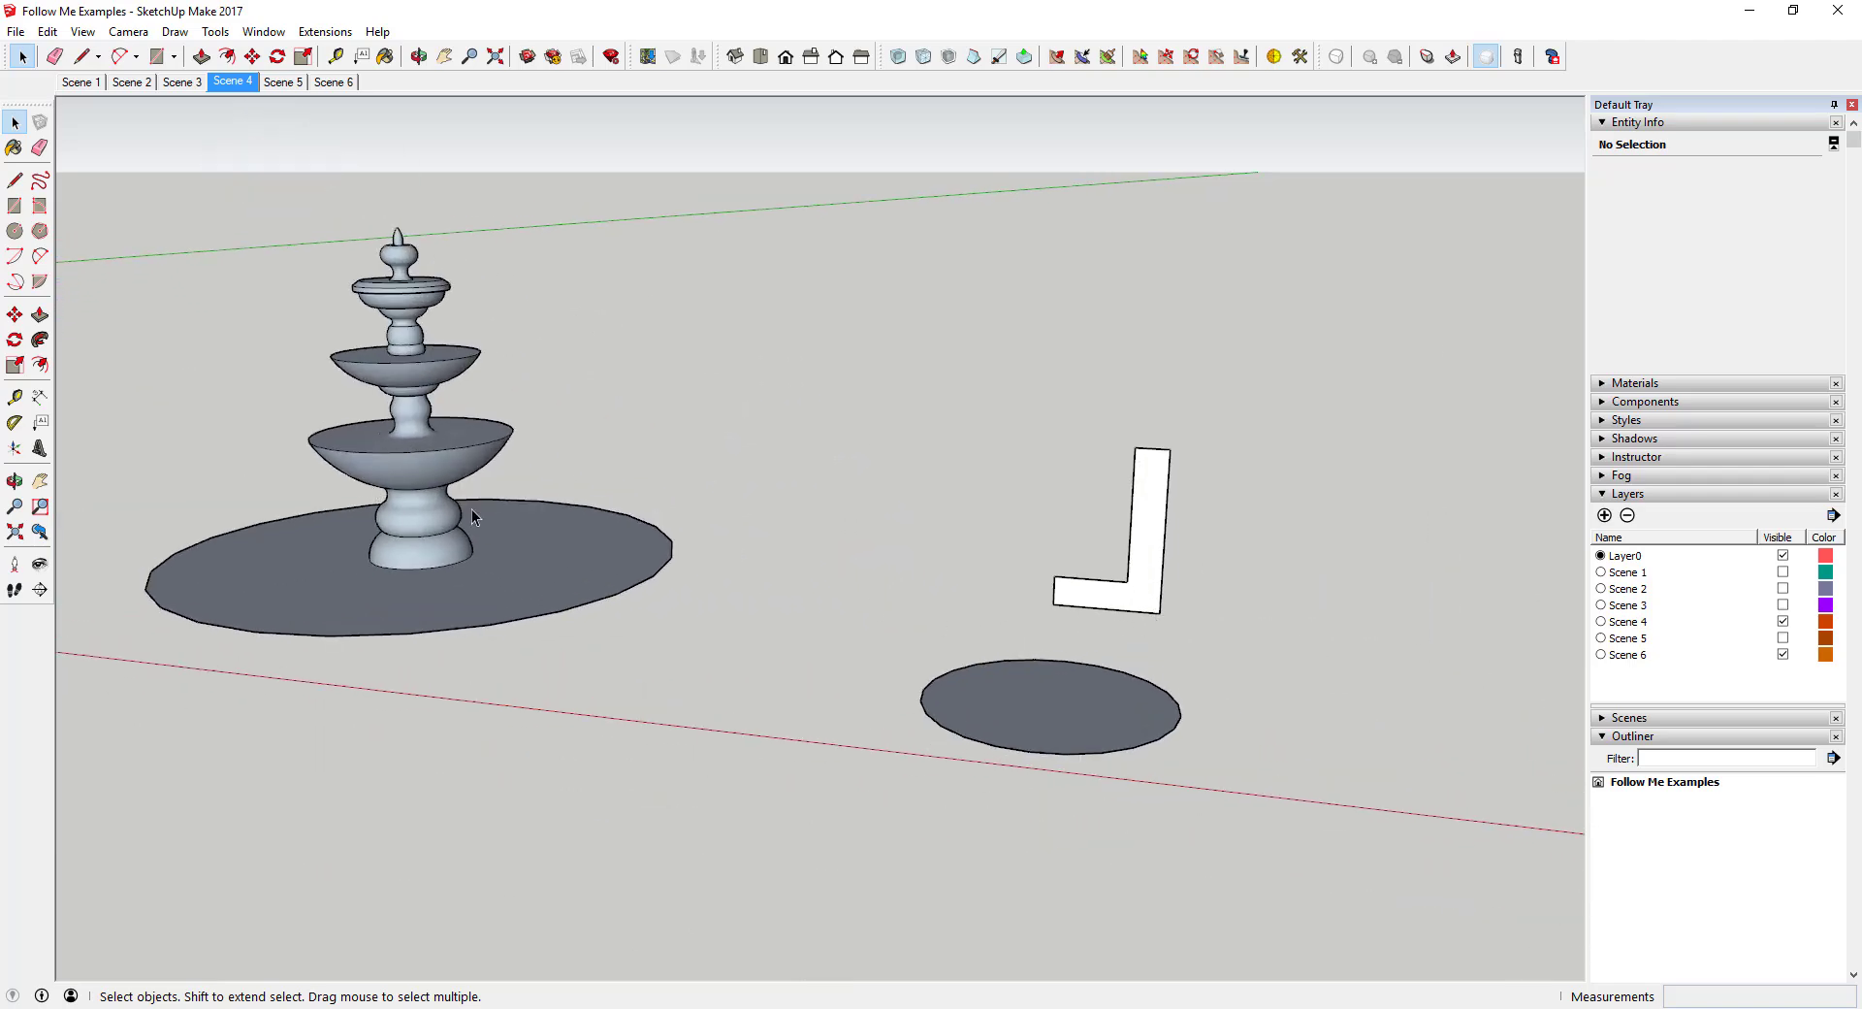
scroll(1140, 594, up, 2)
click(1140, 602)
click(1092, 713)
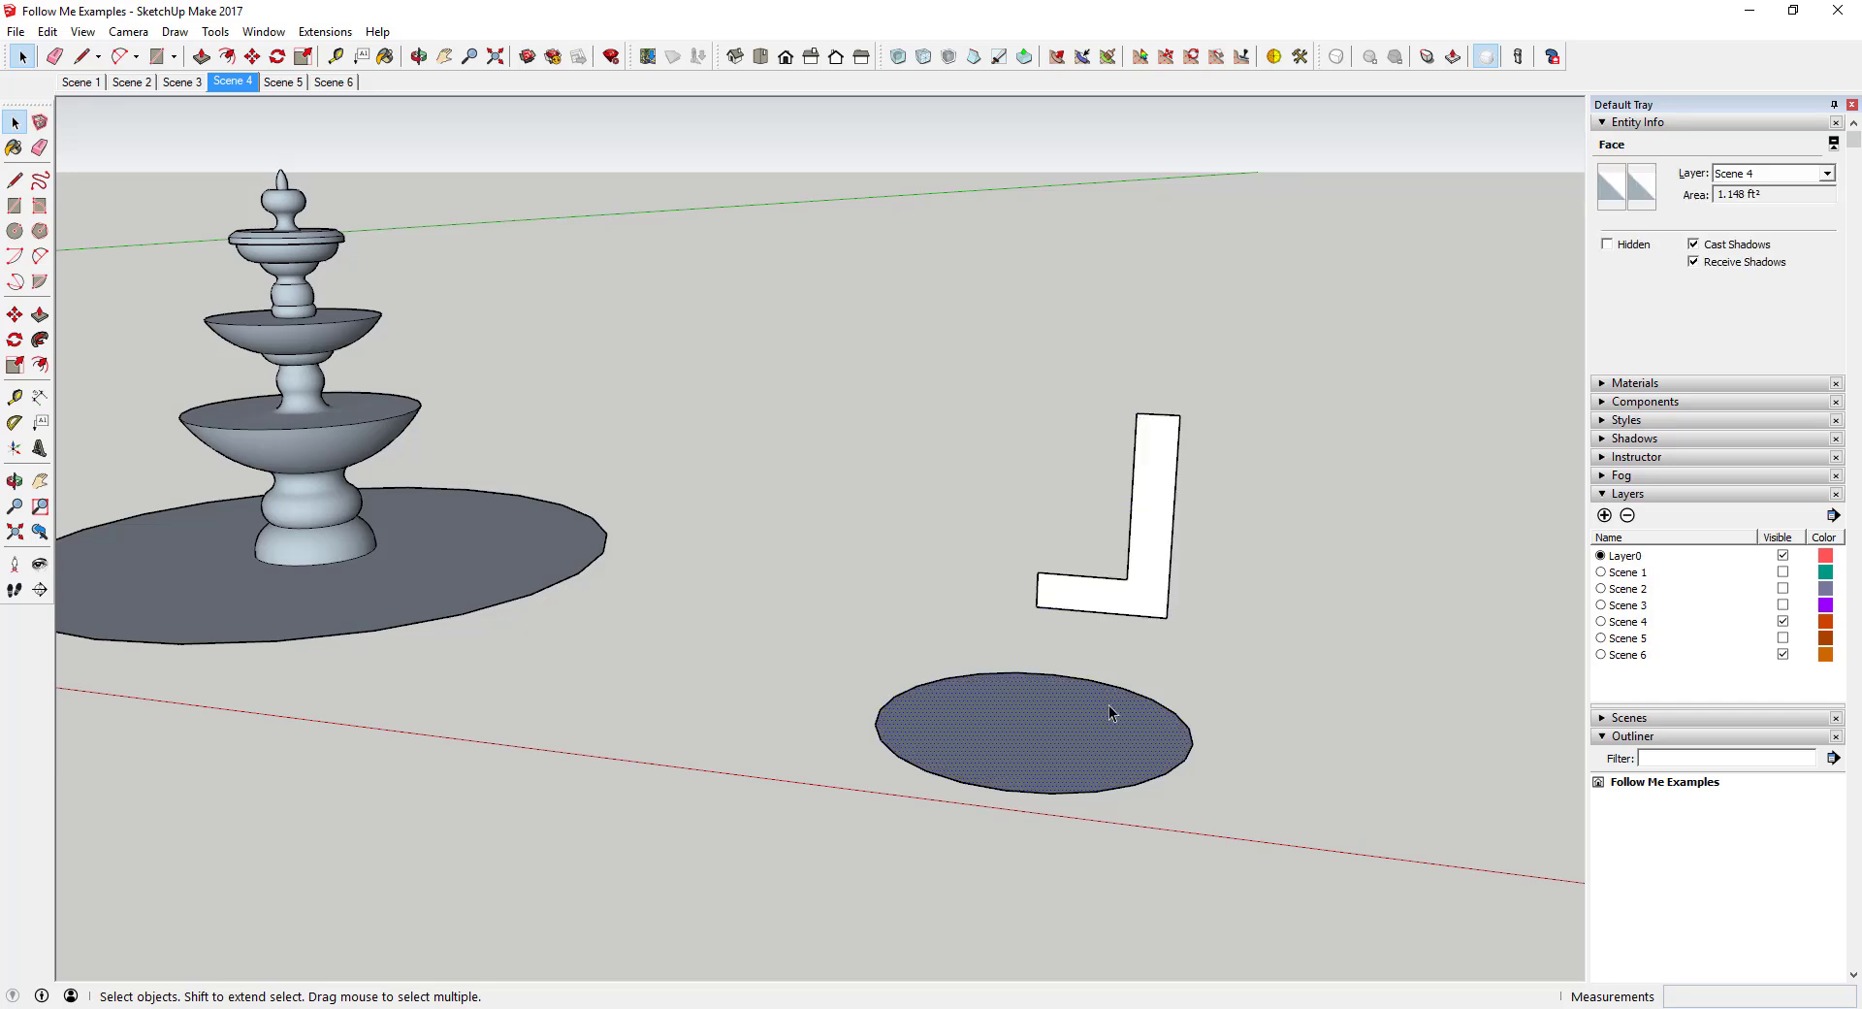
click(40, 340)
click(1139, 605)
middle_drag(1101, 514, 1018, 627)
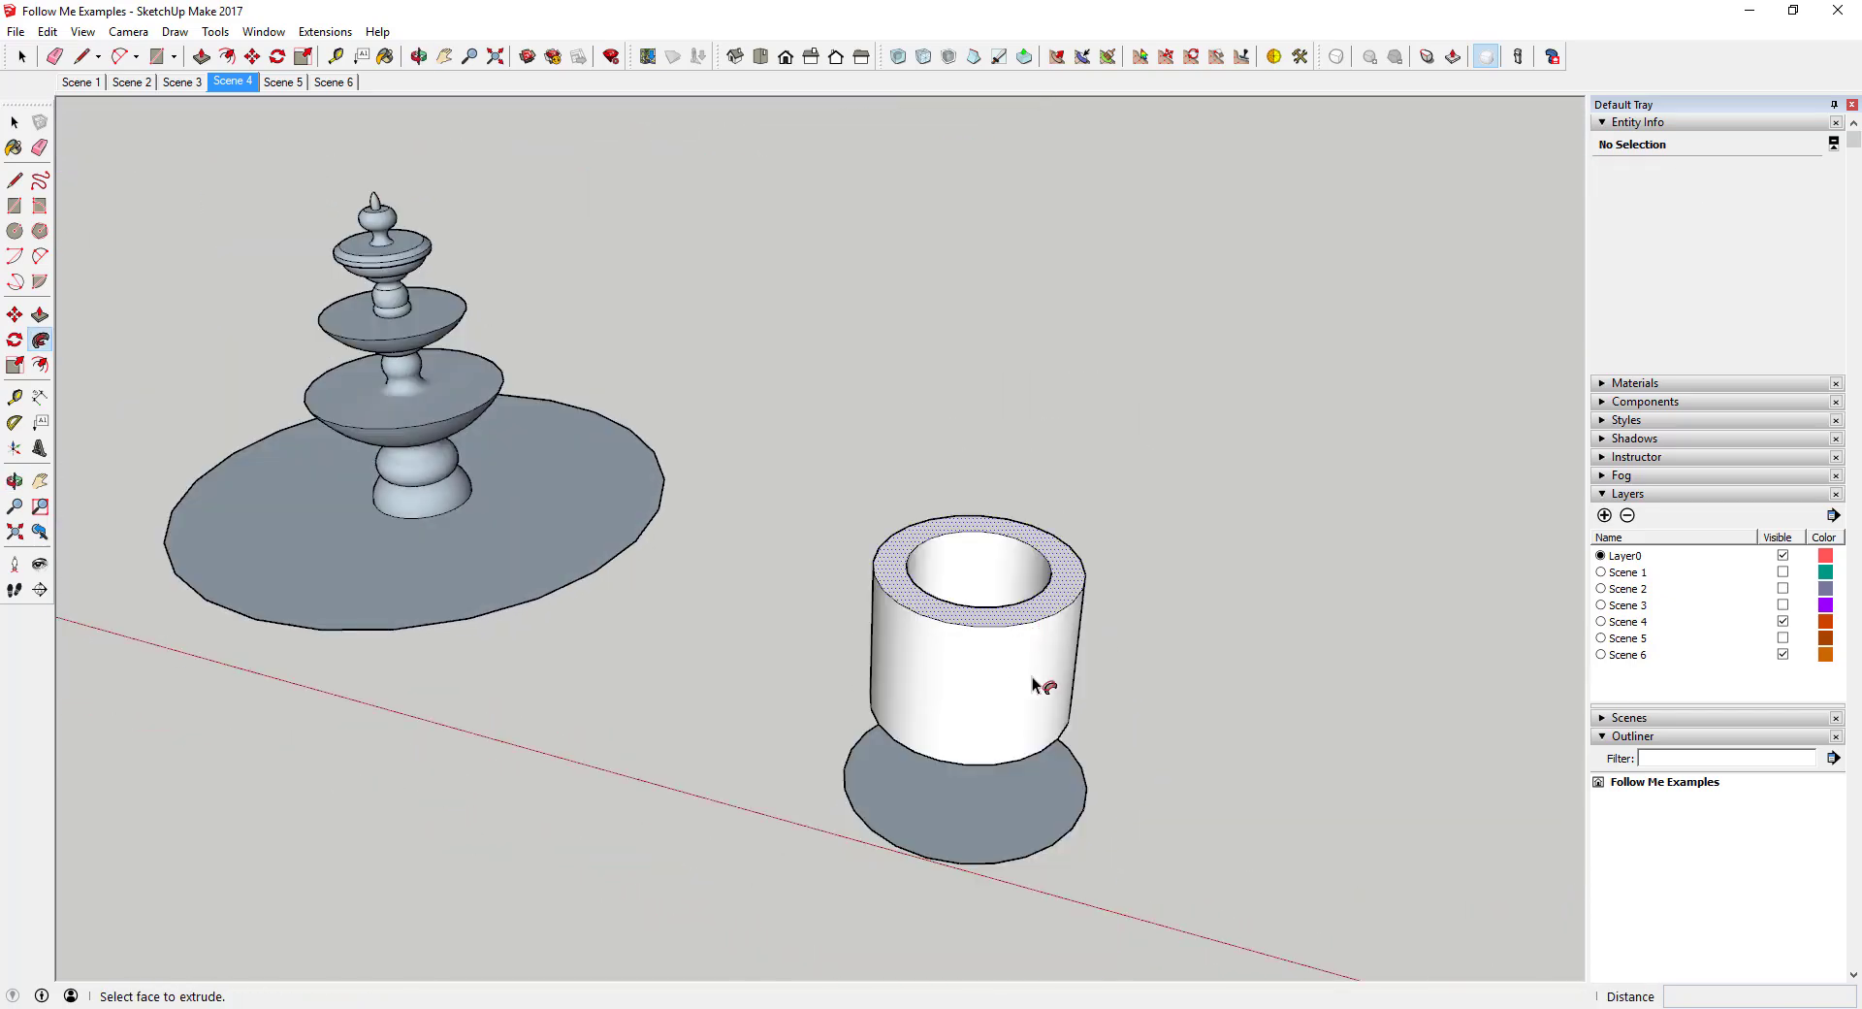
middle_drag(1064, 545, 869, 703)
click(975, 745)
key(p)
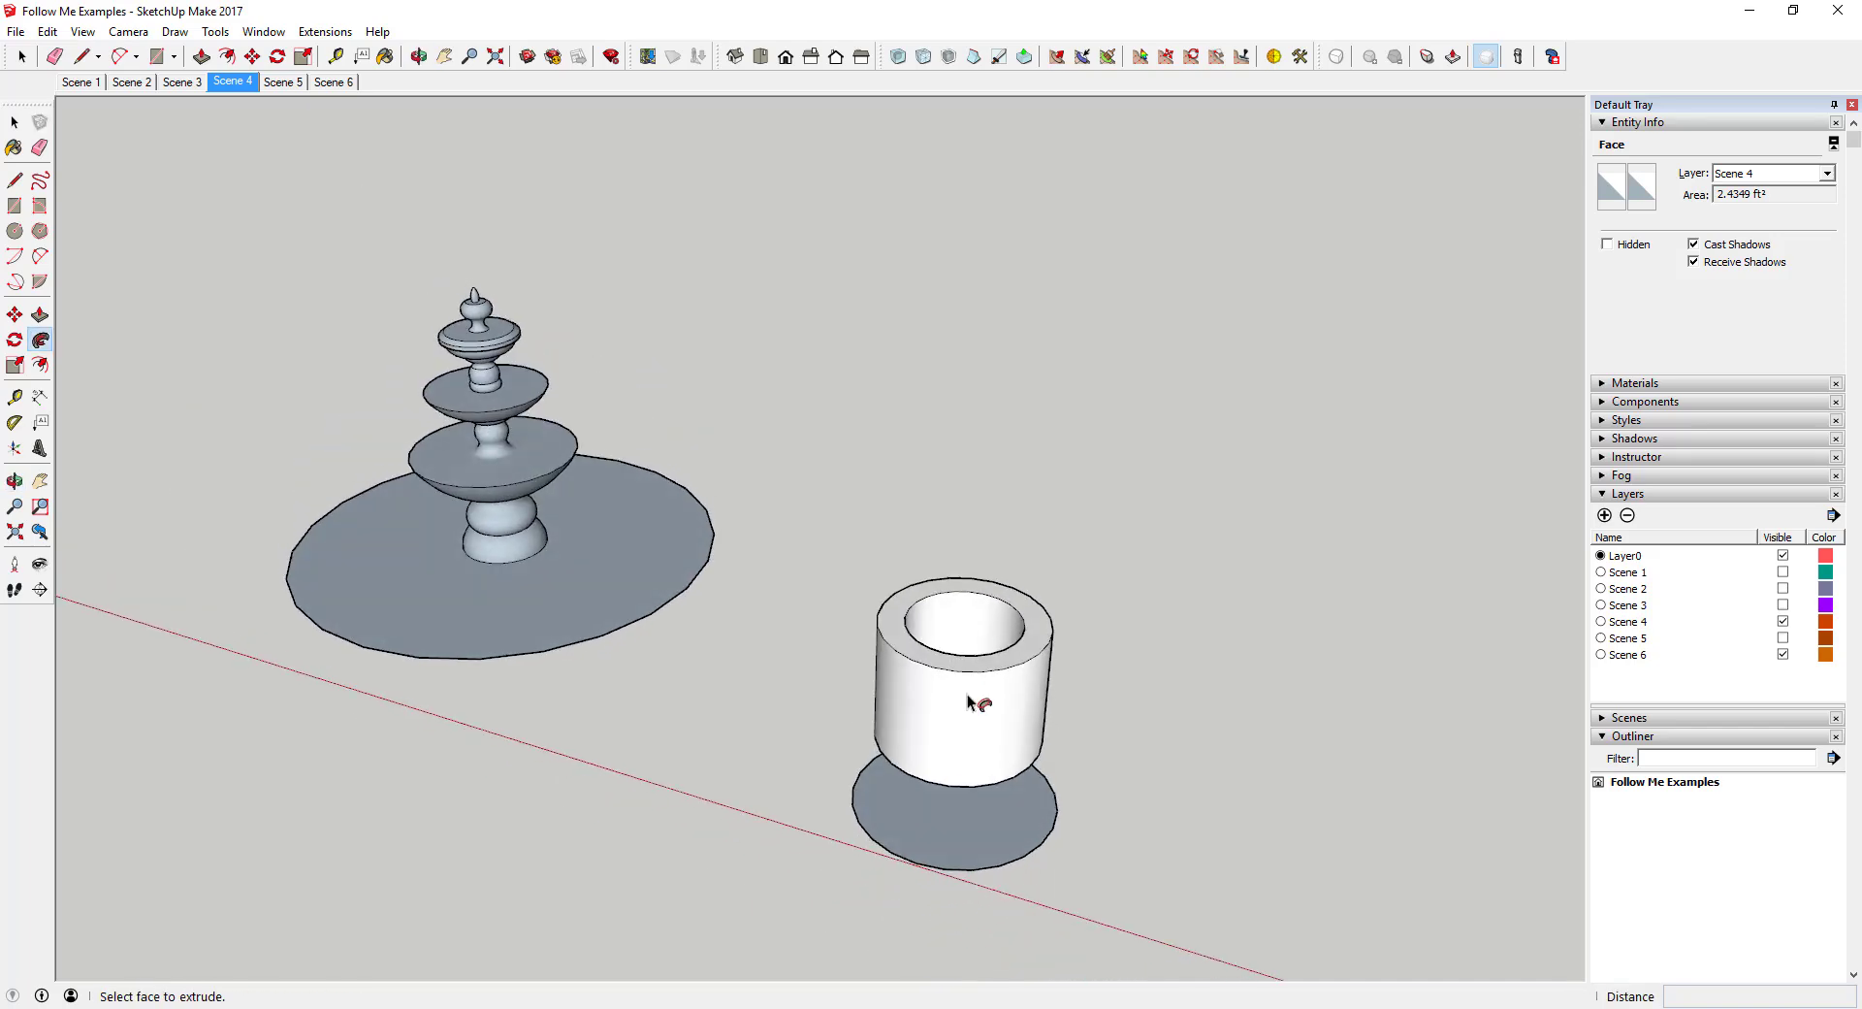
Select the fountain, the hollow cylinder and their circles, and assign everything to the Scene 4 layer.
scroll(981, 679, down, 2)
middle_drag(965, 746, 931, 660)
key(space)
drag(351, 285, 1208, 854)
click(1781, 175)
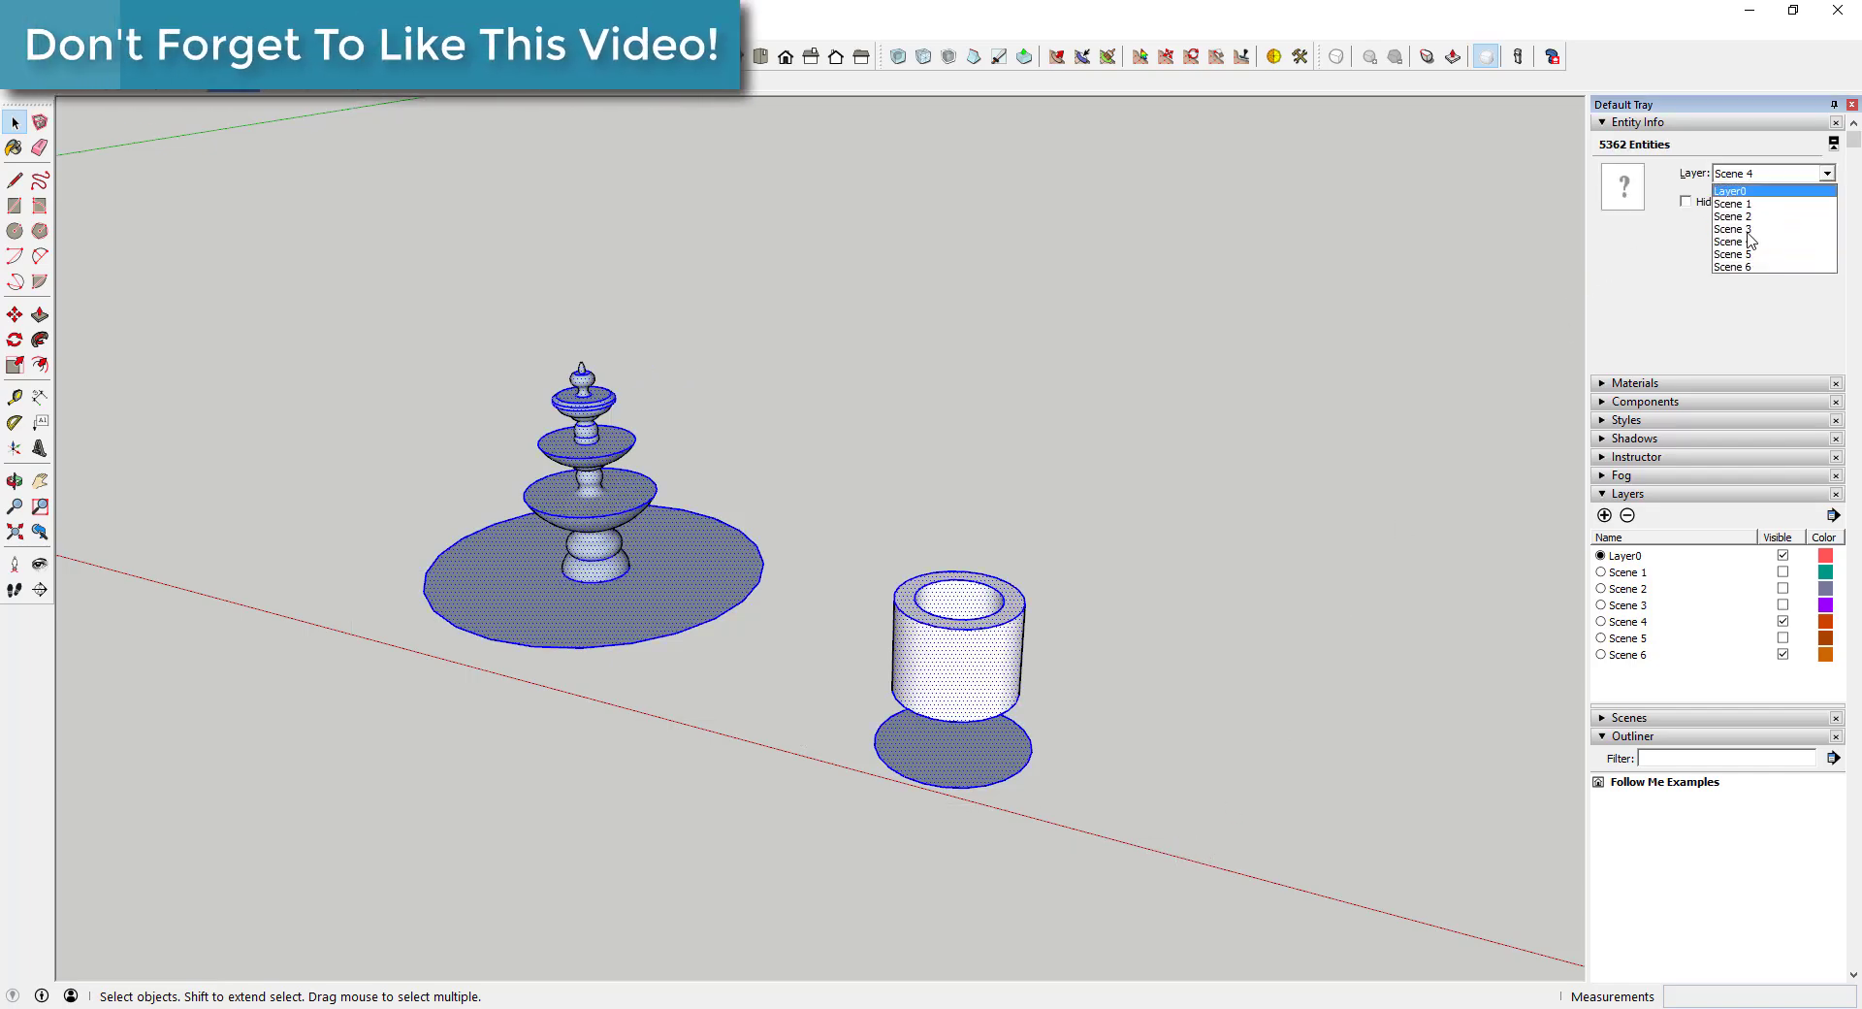
click(1750, 242)
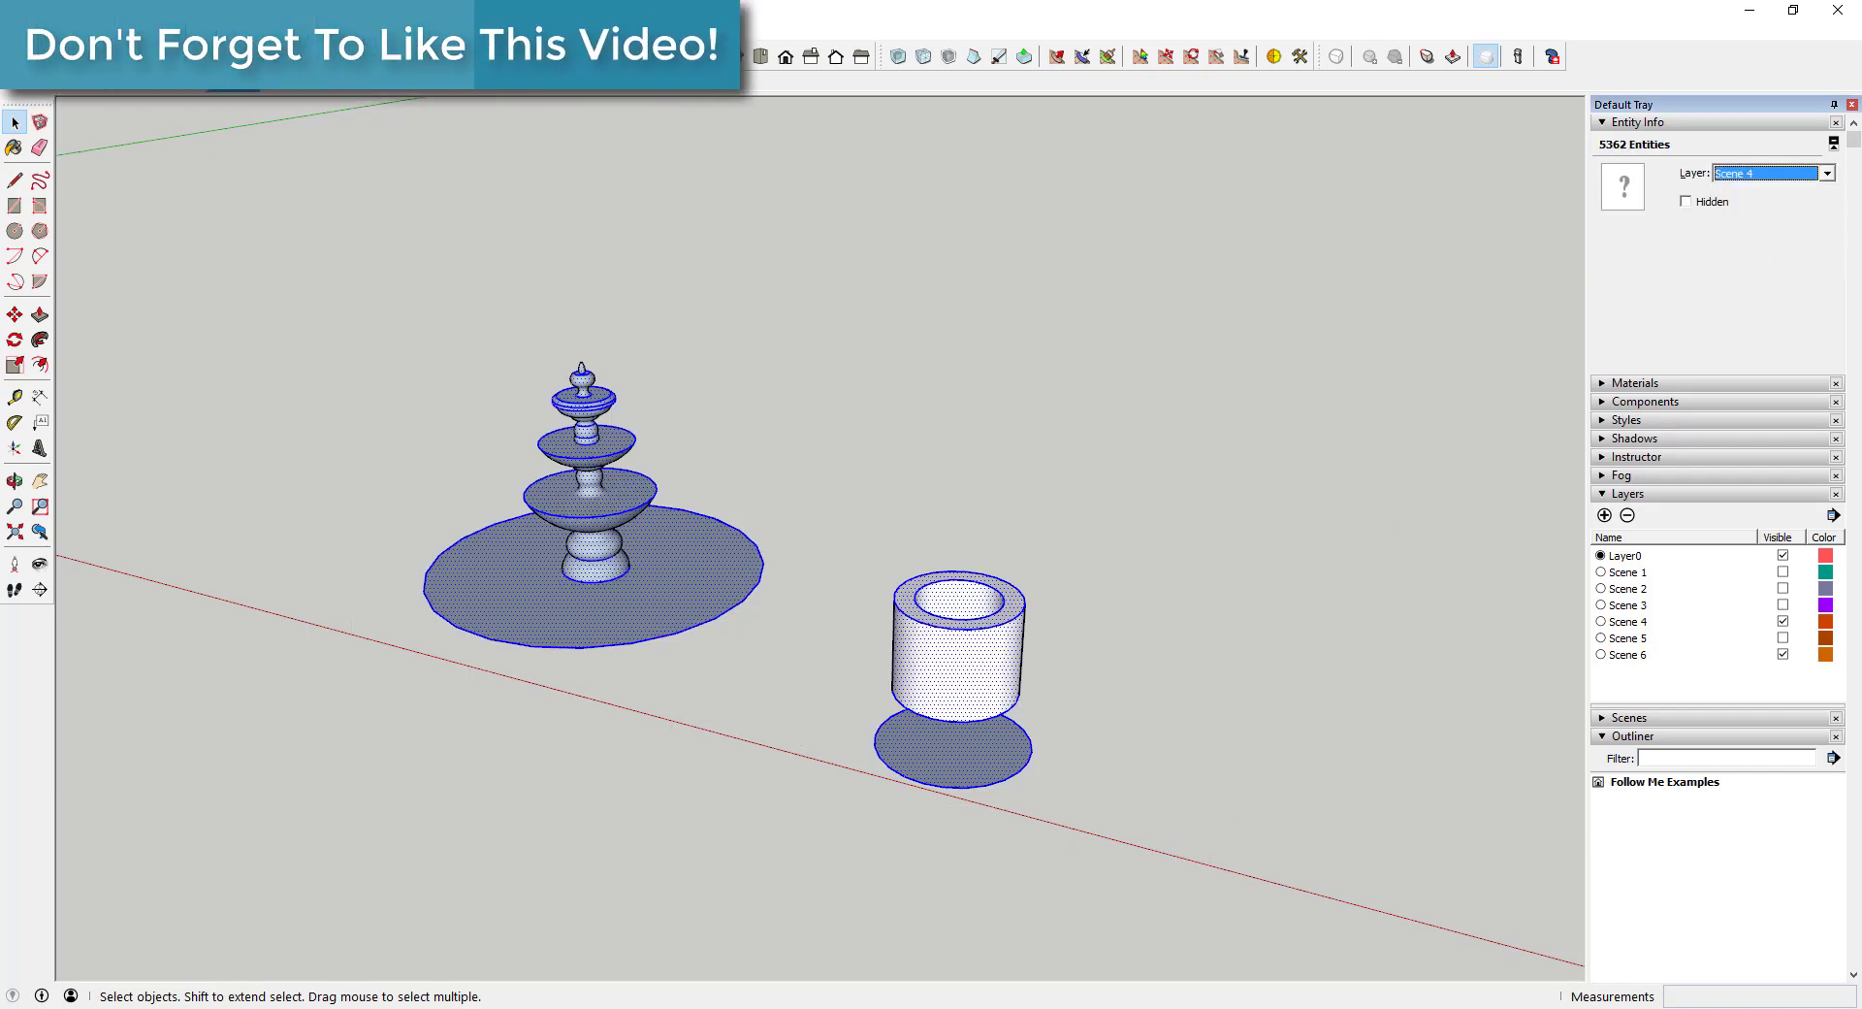
In Scene 5, sweep the large horizontal circle around the small upright circle with Follow Me to form a sphere.
click(283, 89)
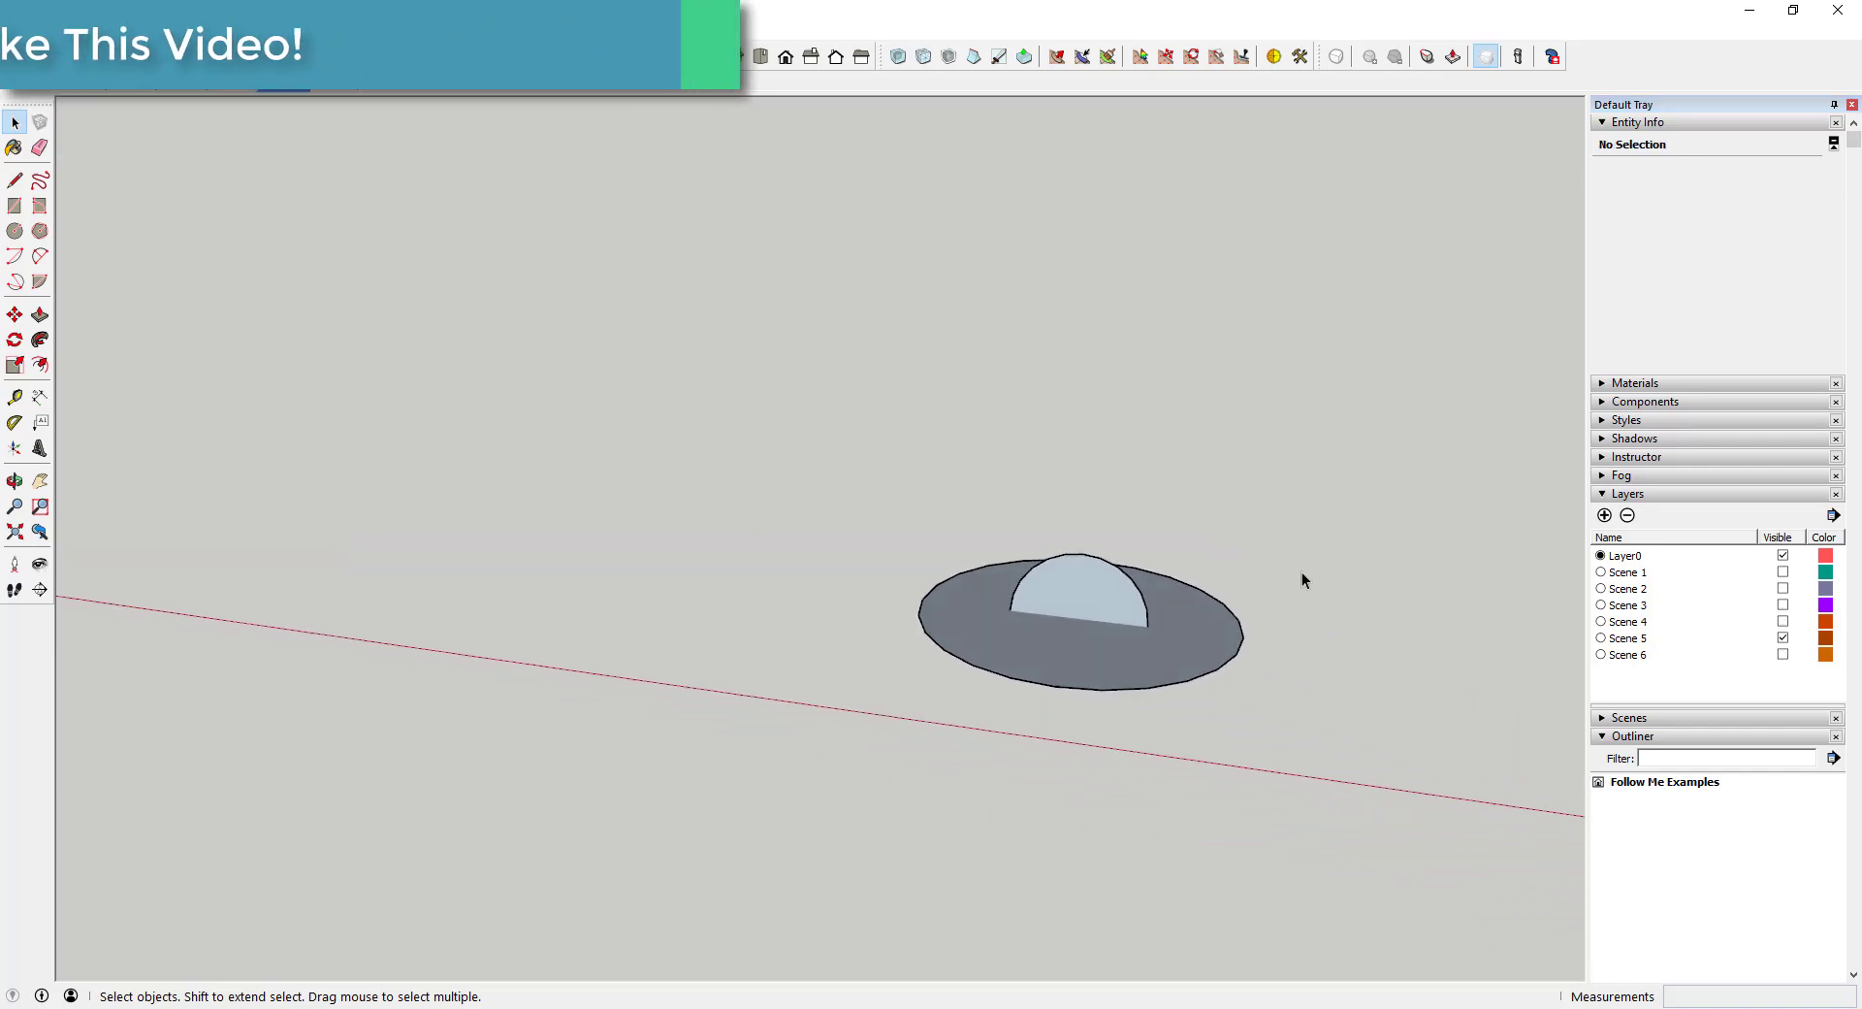
middle_drag(760, 519, 639, 463)
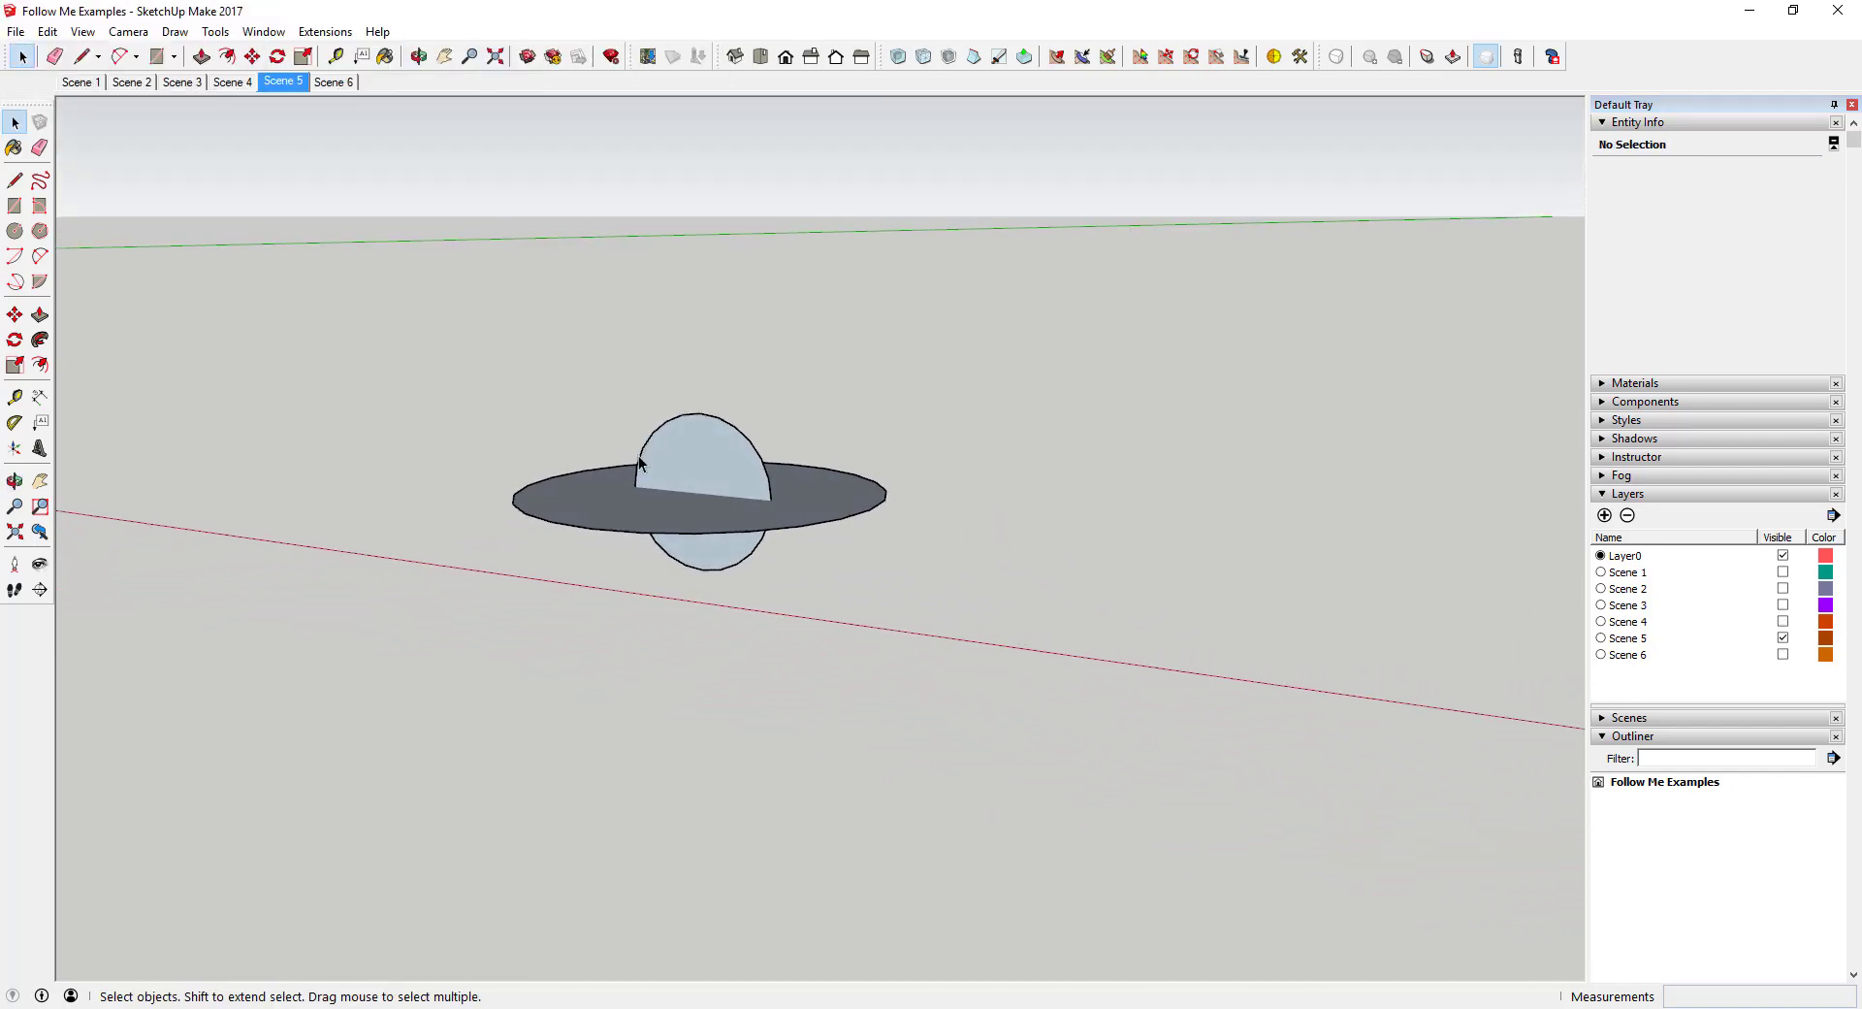
click(696, 494)
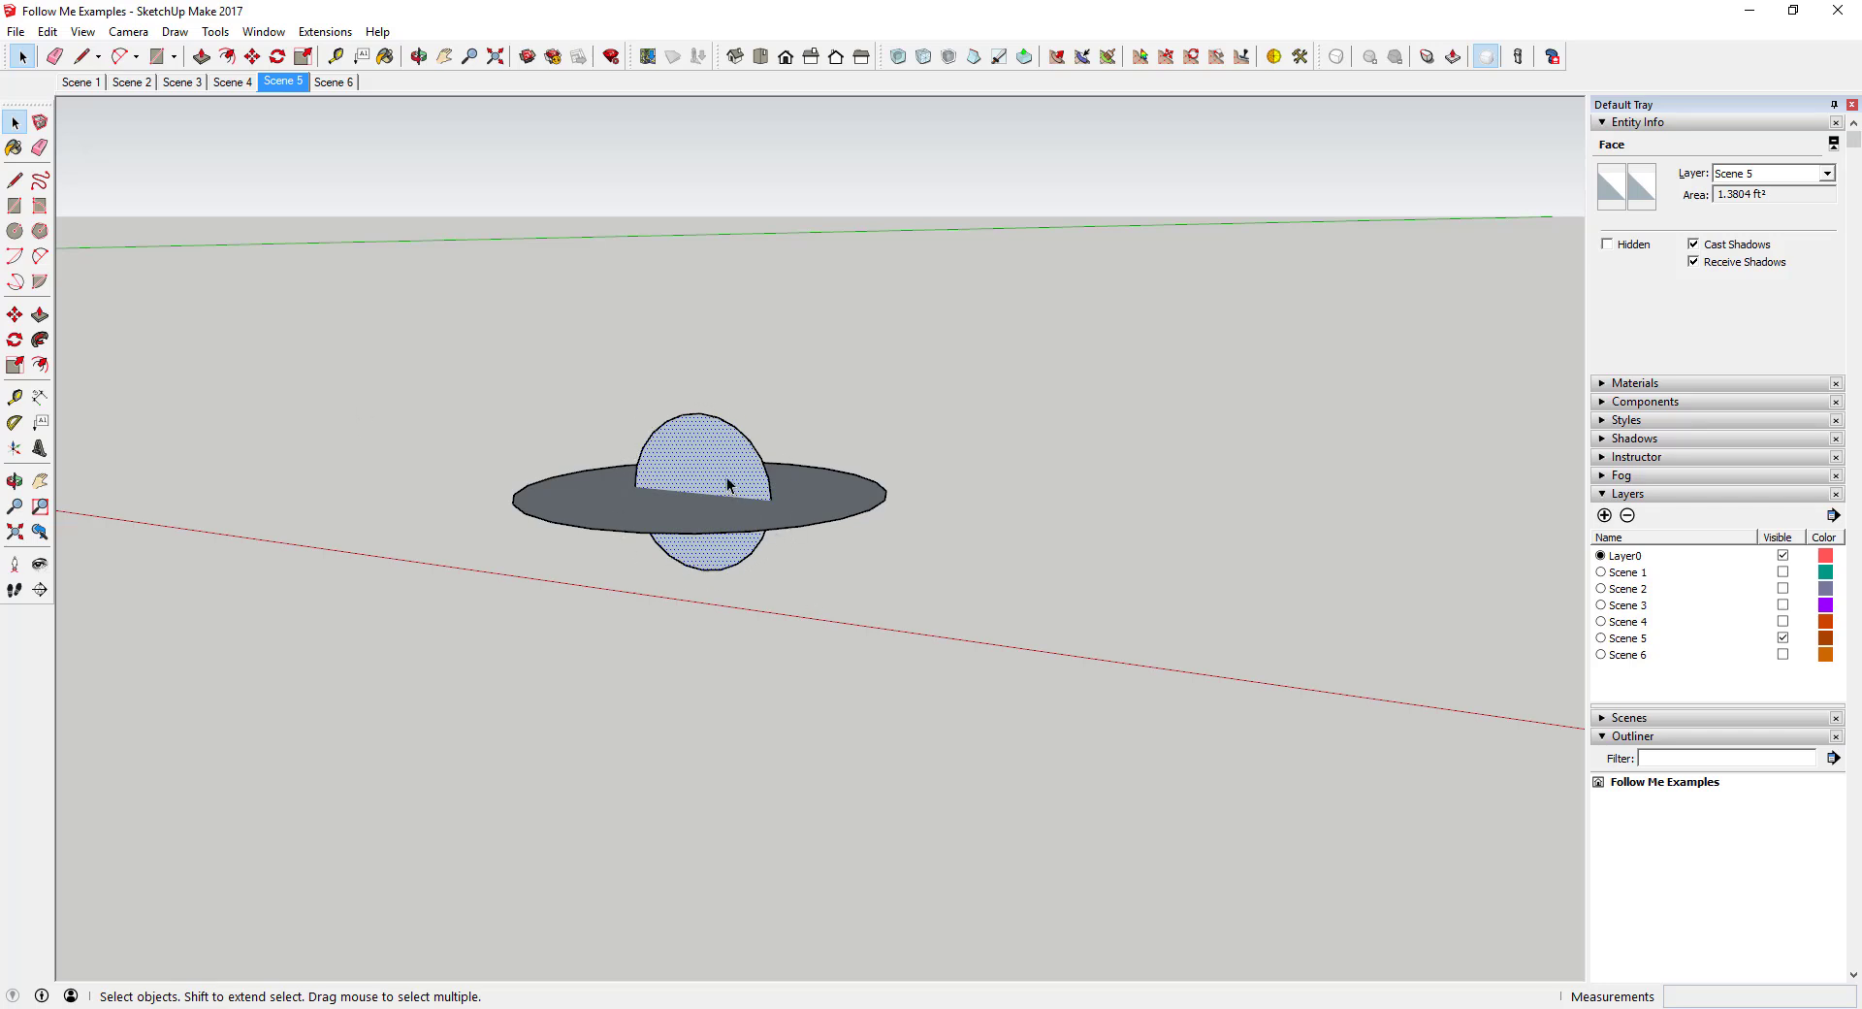
click(39, 340)
click(595, 519)
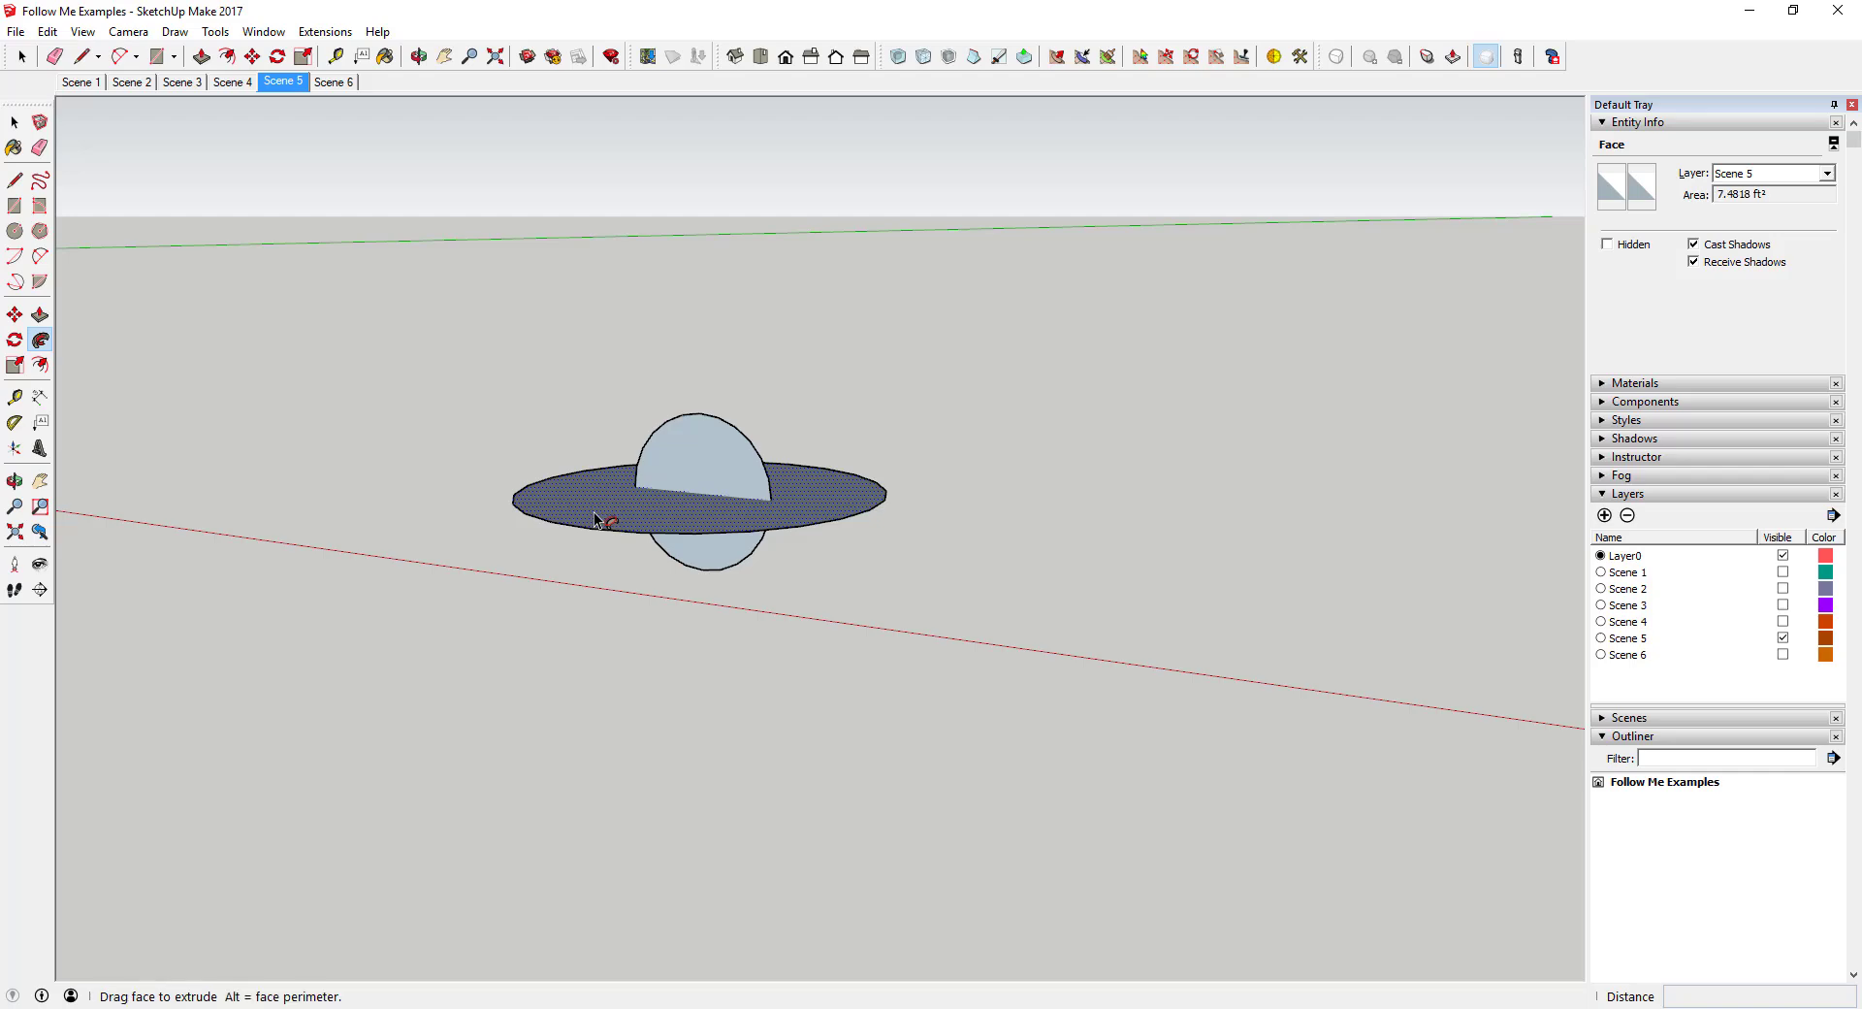
click(630, 510)
key(space)
mouse_move(631, 511)
middle_down()
mouse_move(732, 483)
mouse_move(646, 485)
middle_up()
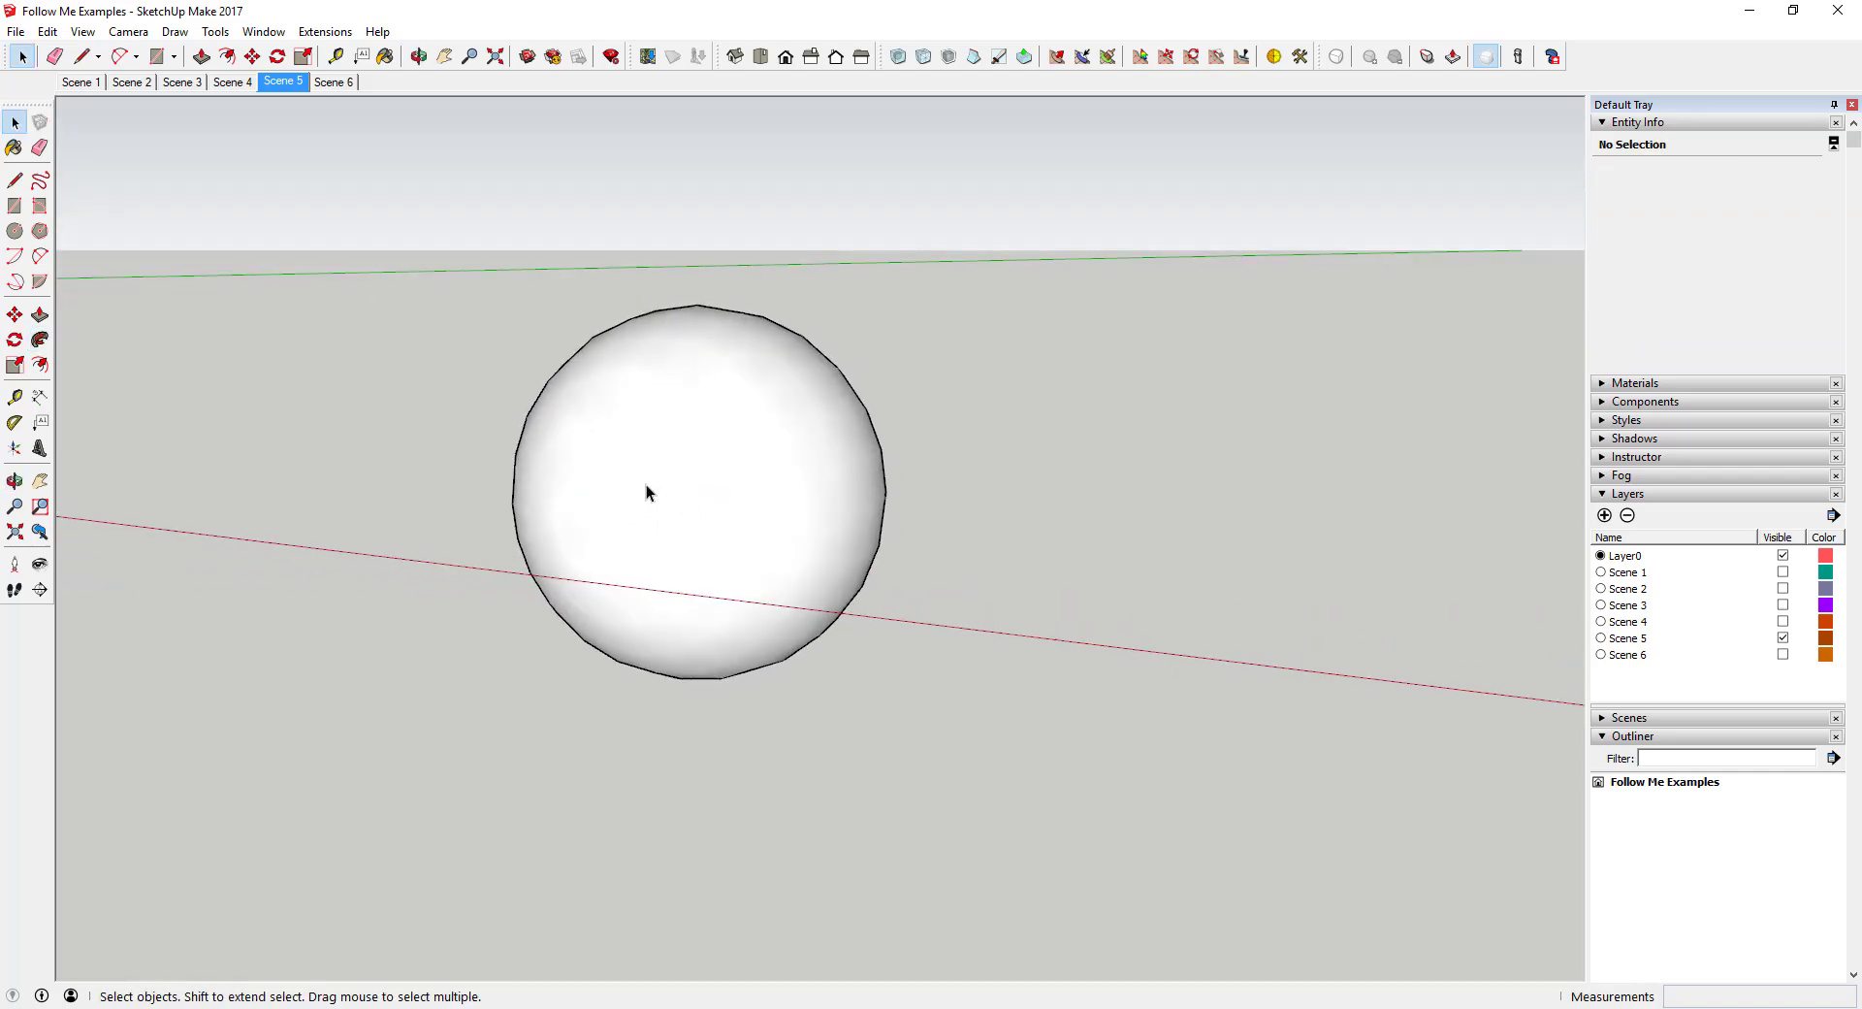
Select the whole sphere and examine the hidden edges that divide its surface.
click(648, 485)
double_click(650, 485)
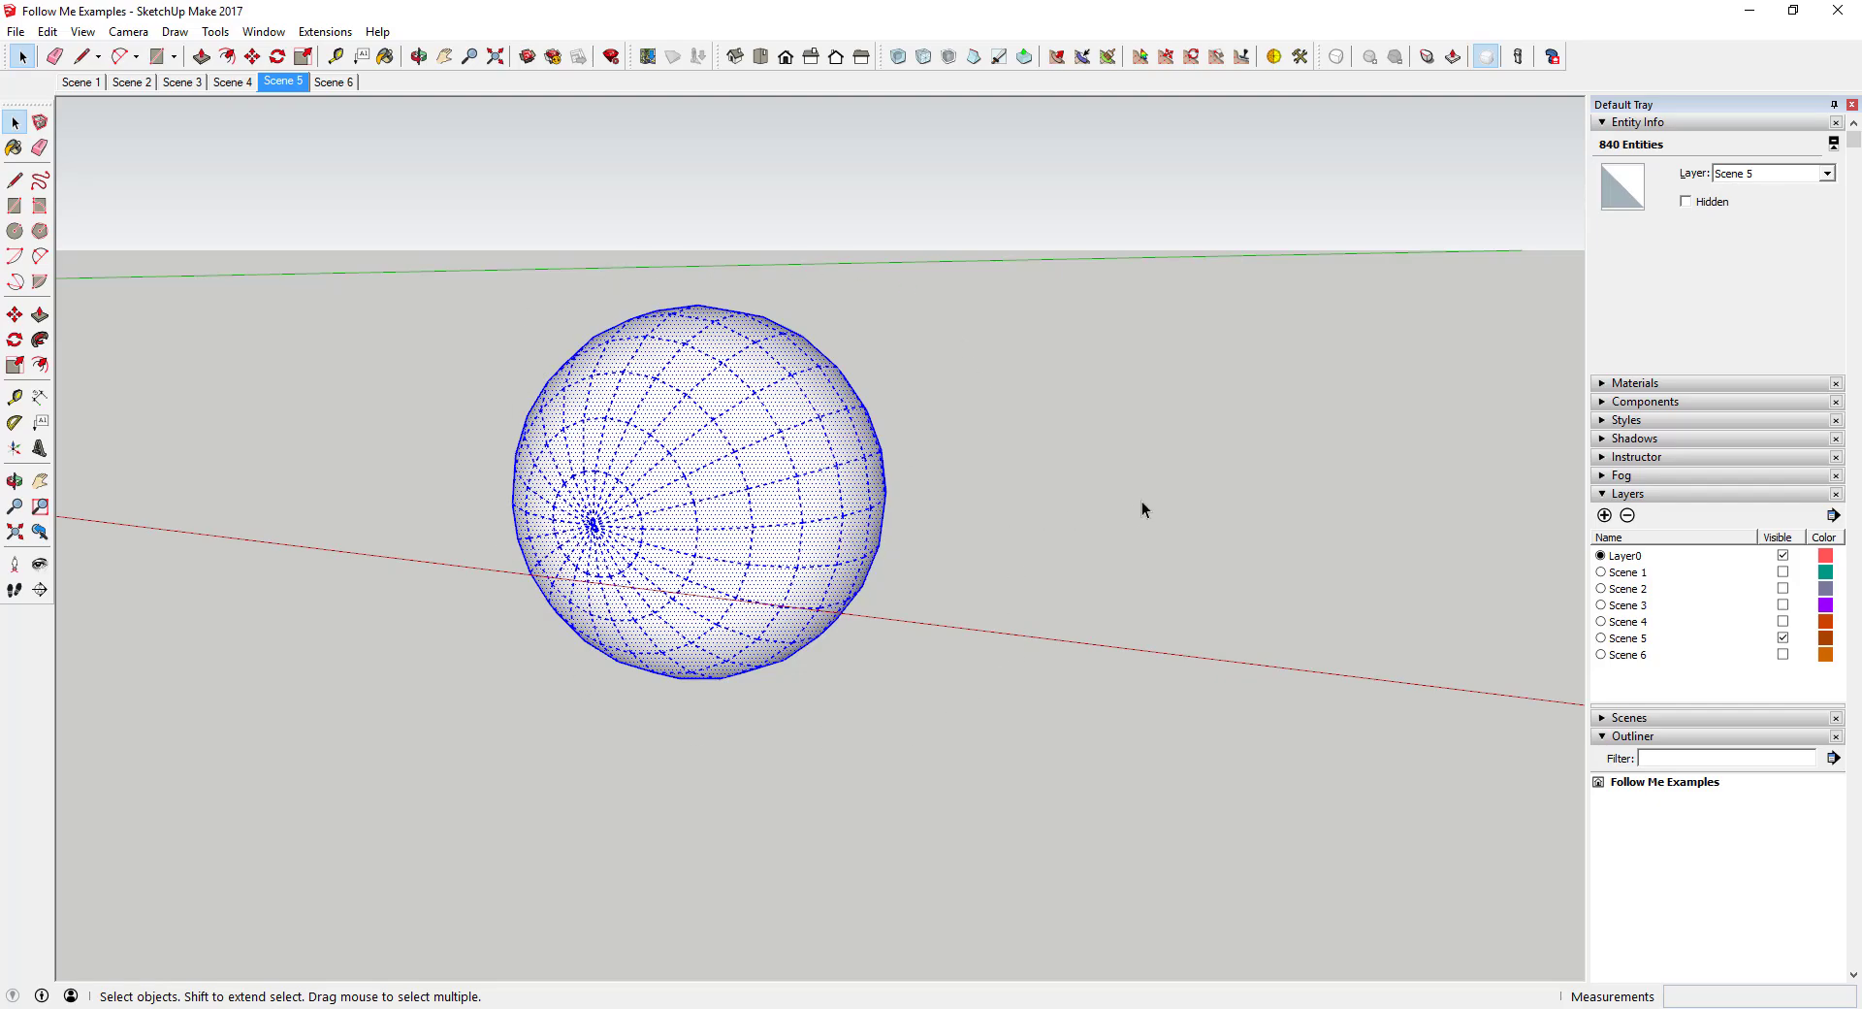
middle_drag(1142, 500, 815, 515)
middle_drag(827, 428, 843, 424)
scroll(840, 423, down, 2)
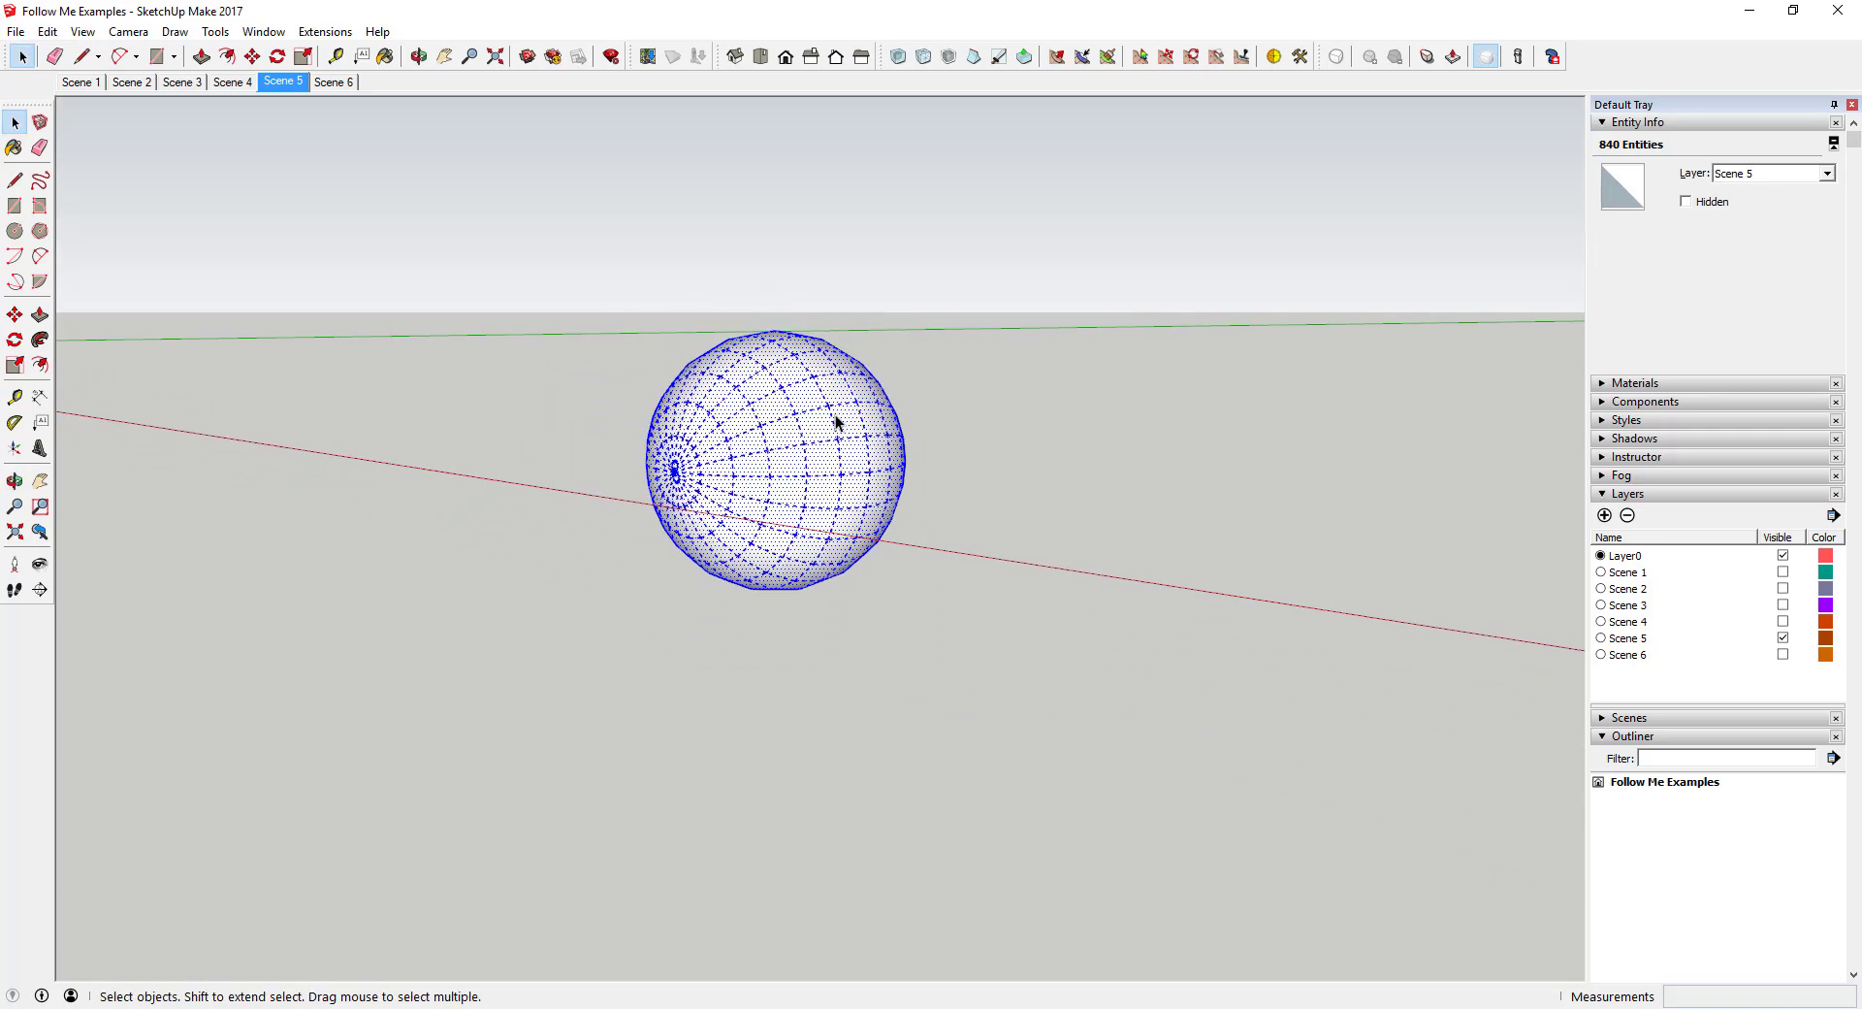
In Scene 6, revolve the curved profile around the circle with Follow Me to form a round finial.
key(Page_Down)
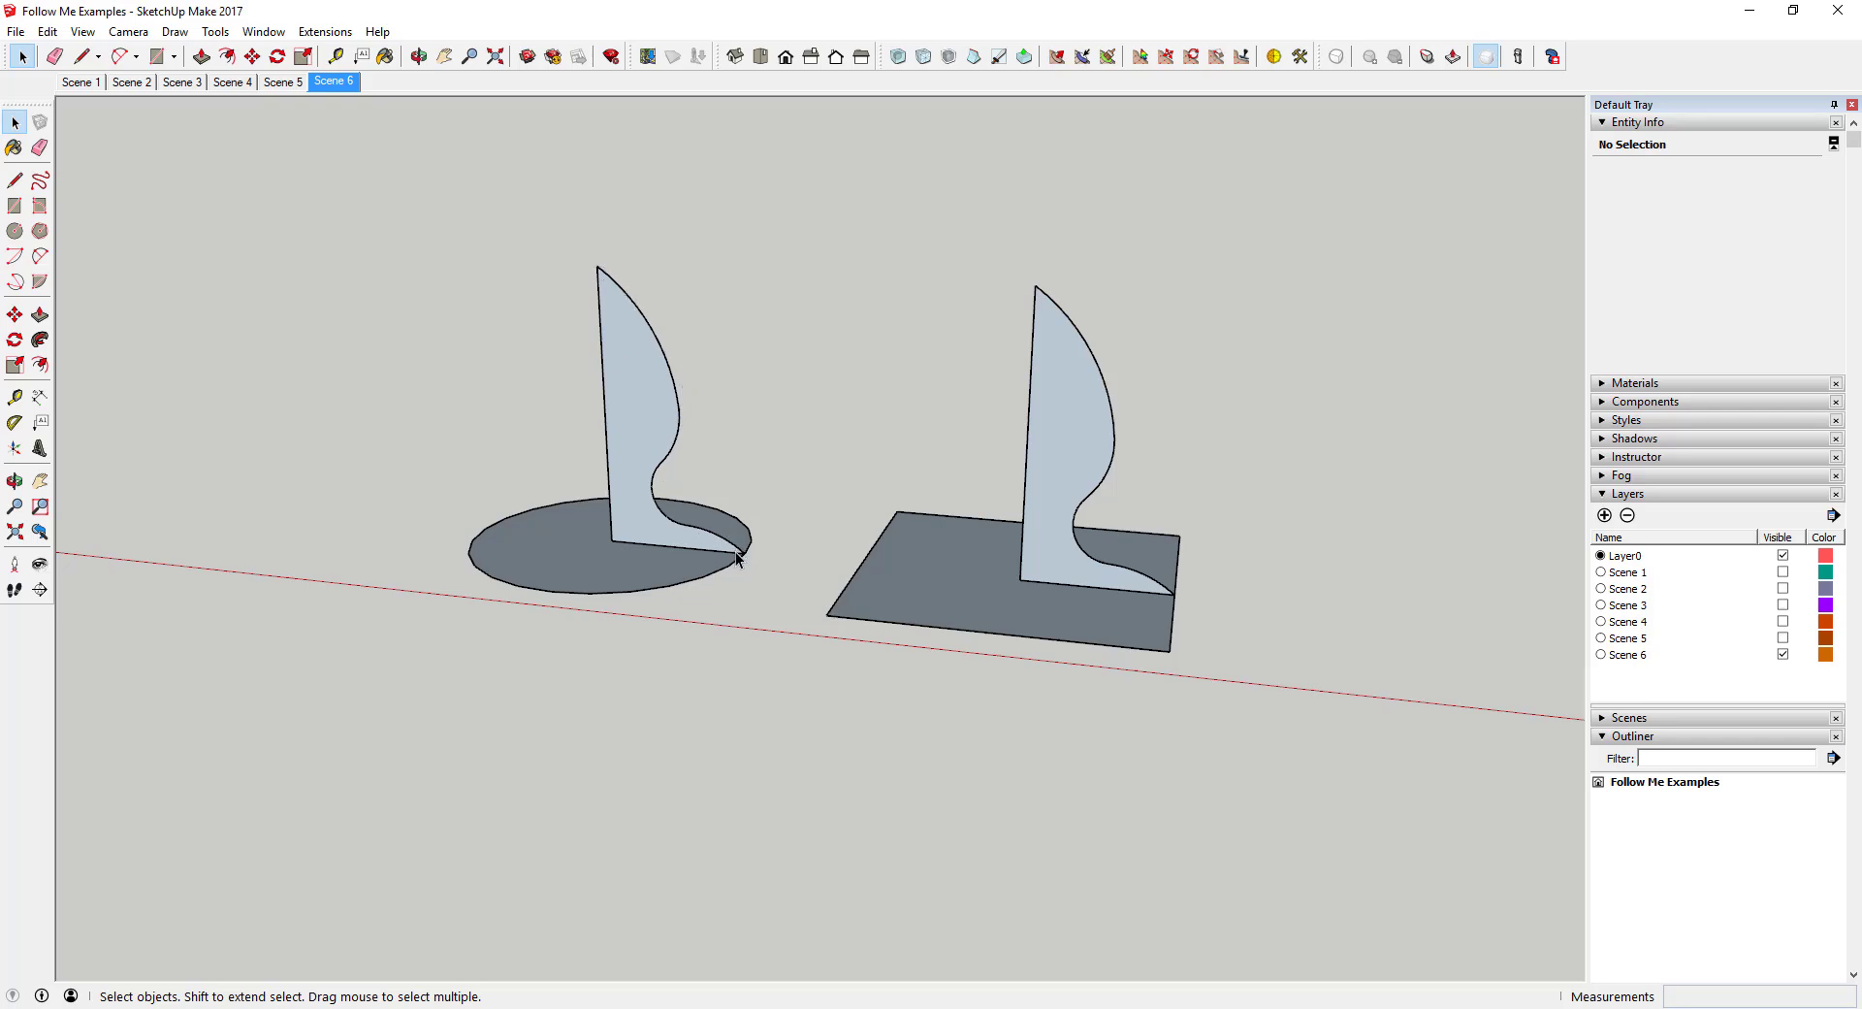
click(637, 566)
click(40, 339)
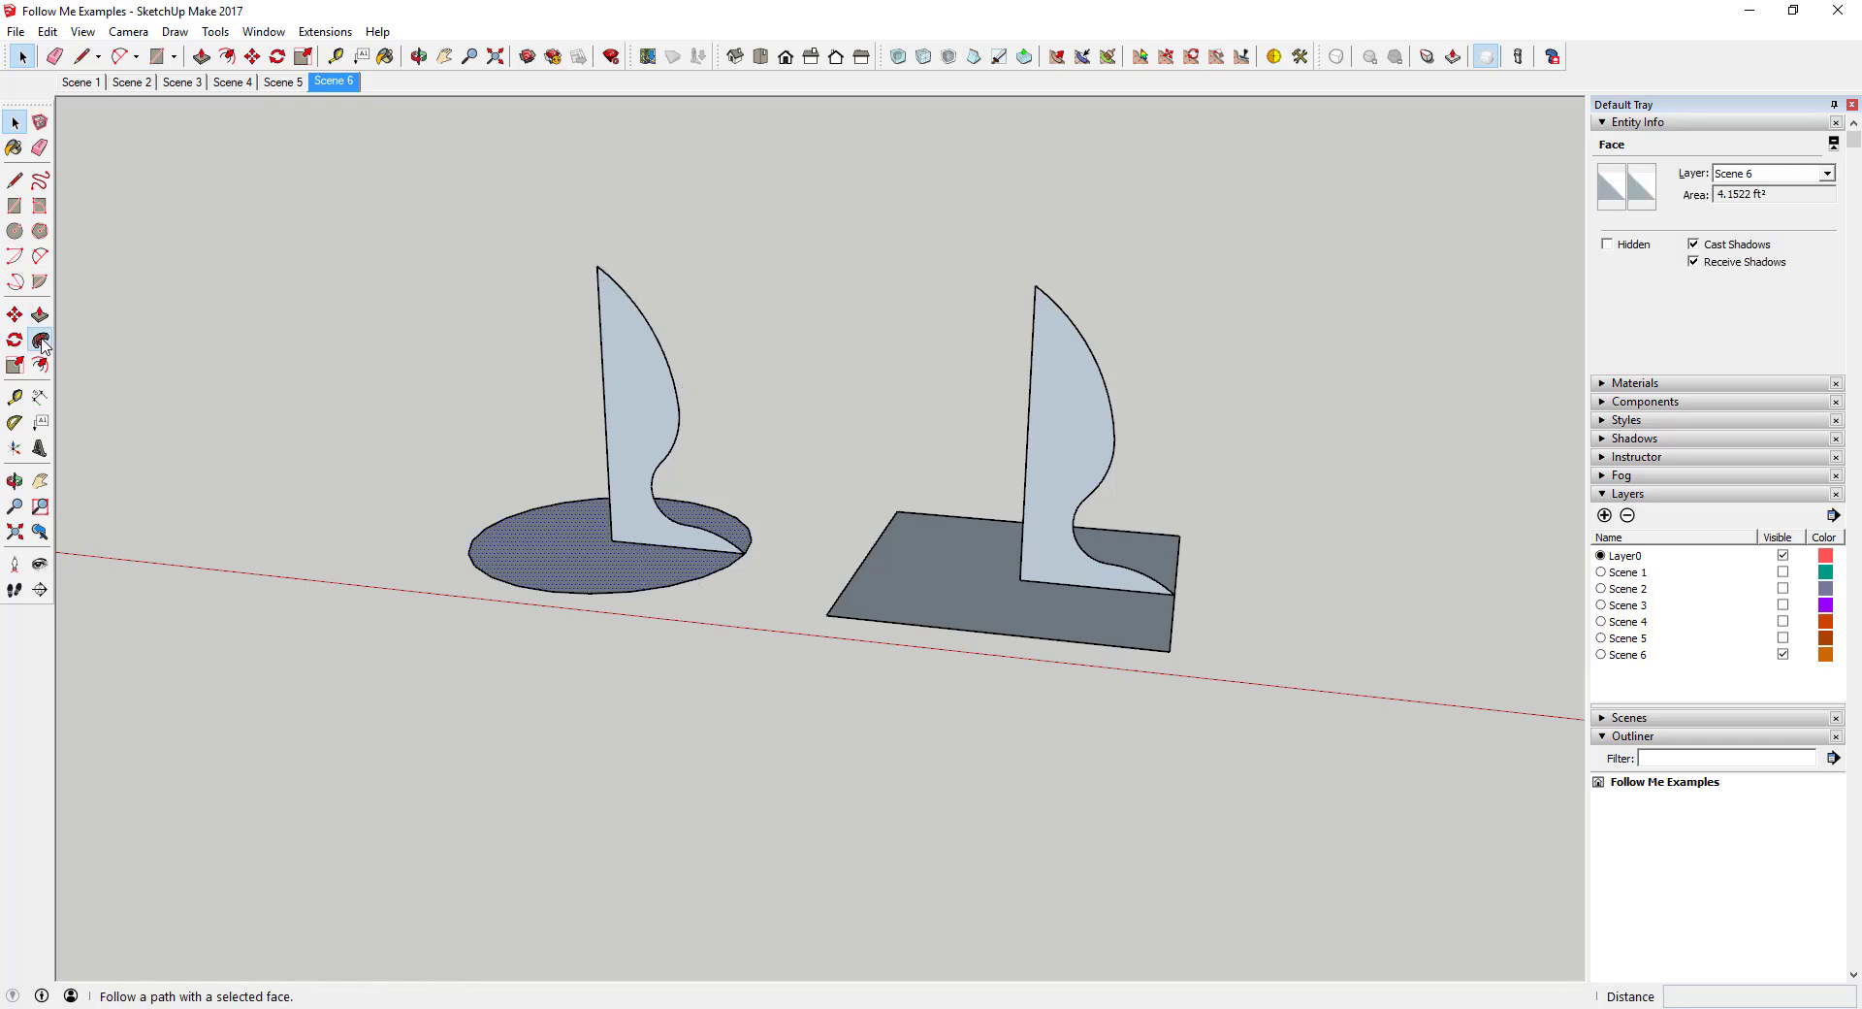
click(621, 463)
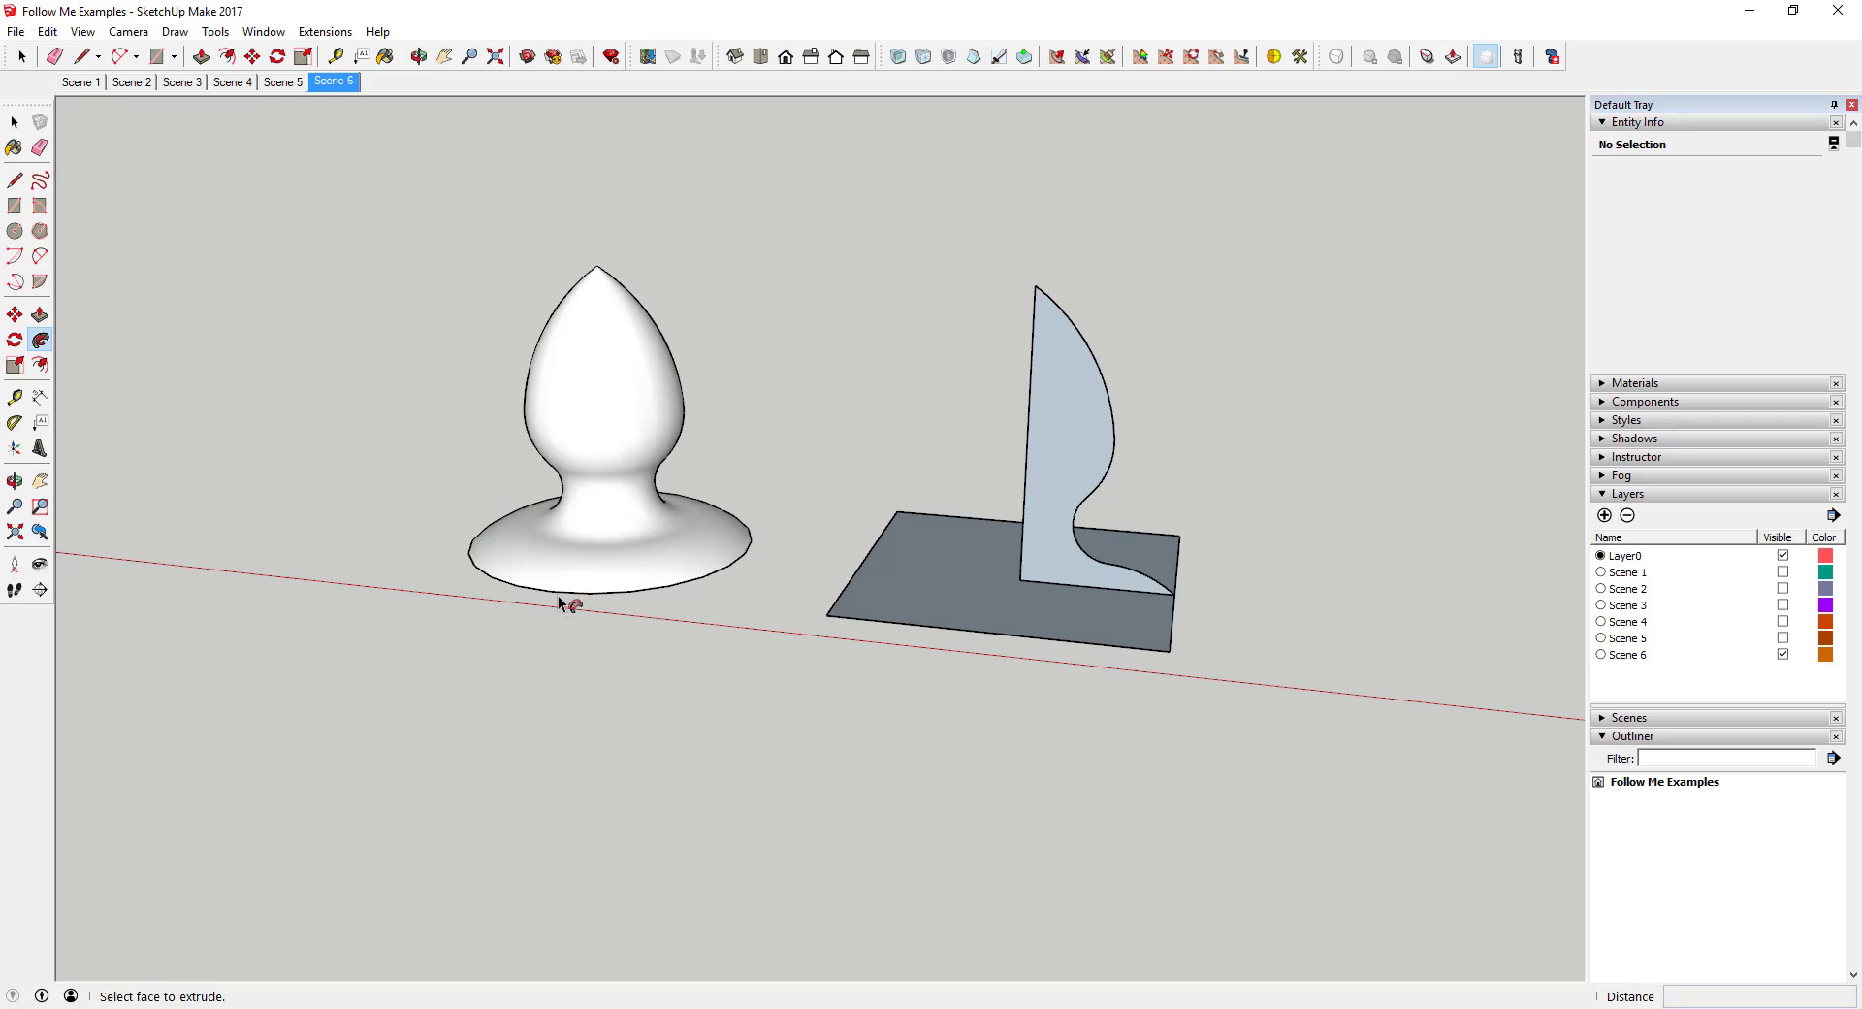
Sweep the second curved profile around the square base with Follow Me to form a square finial.
key(space)
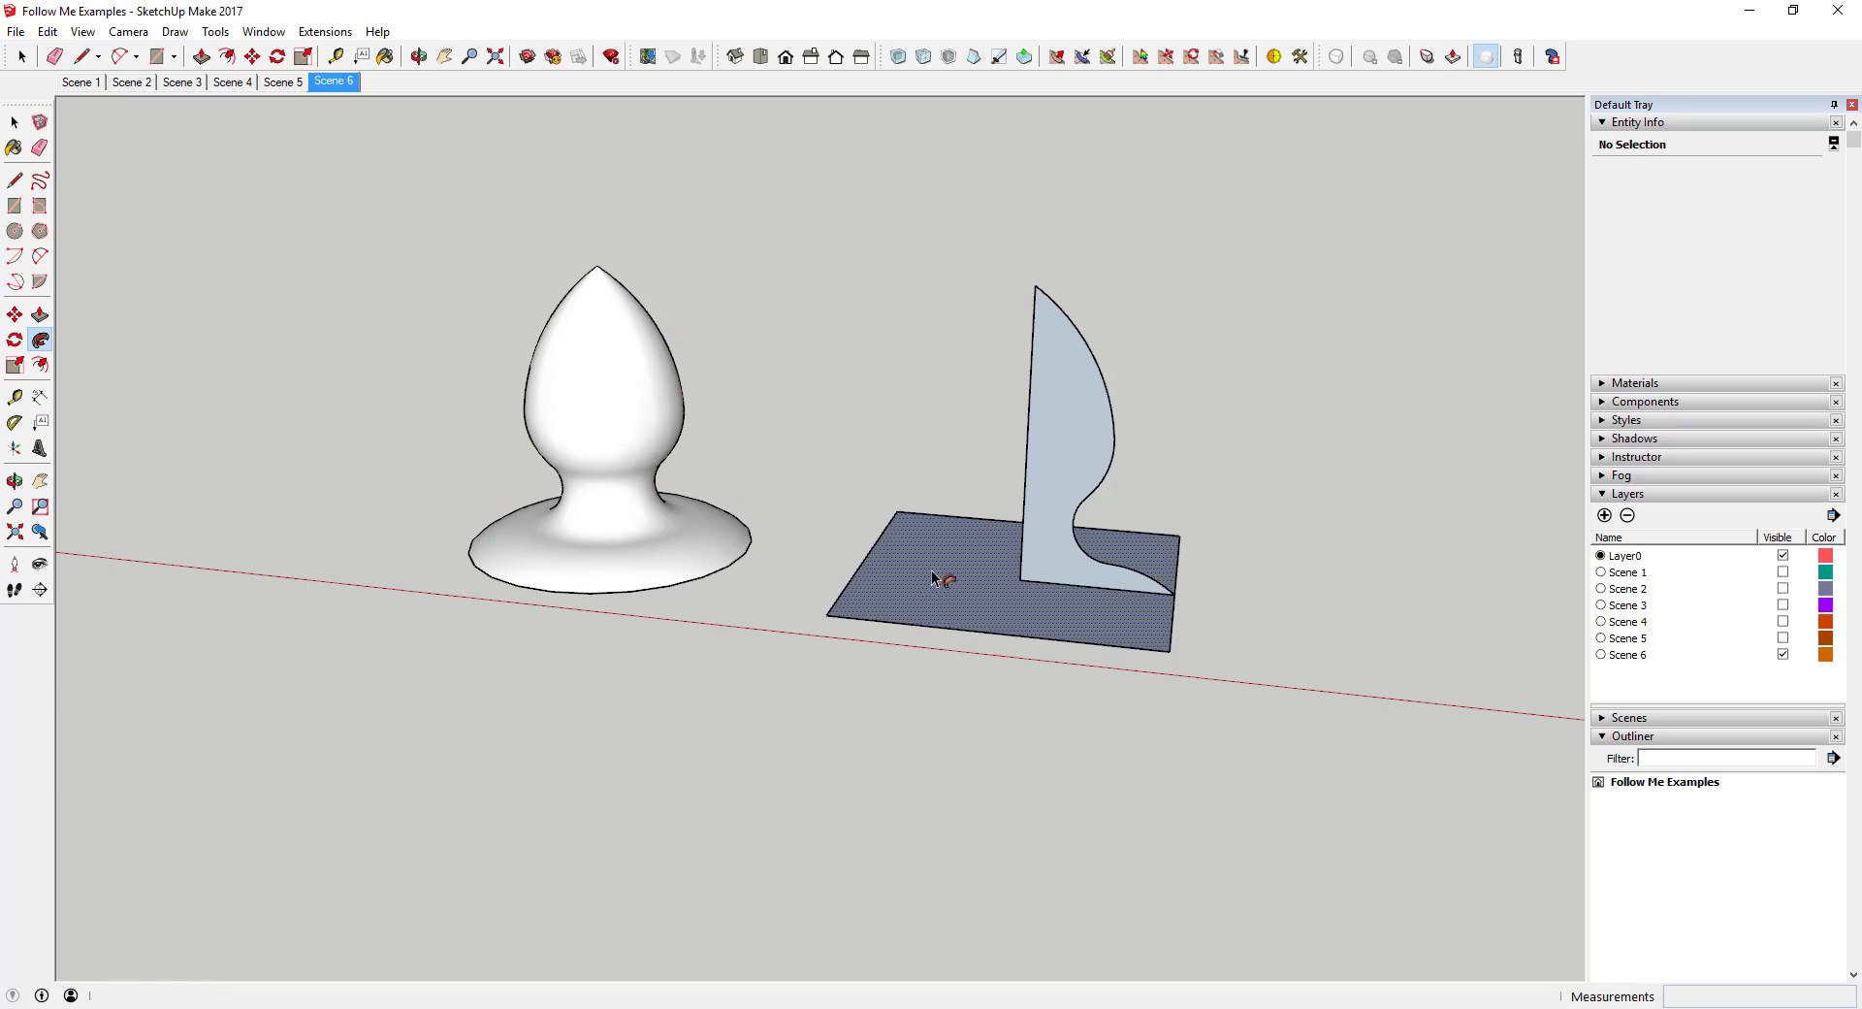
click(931, 568)
click(40, 340)
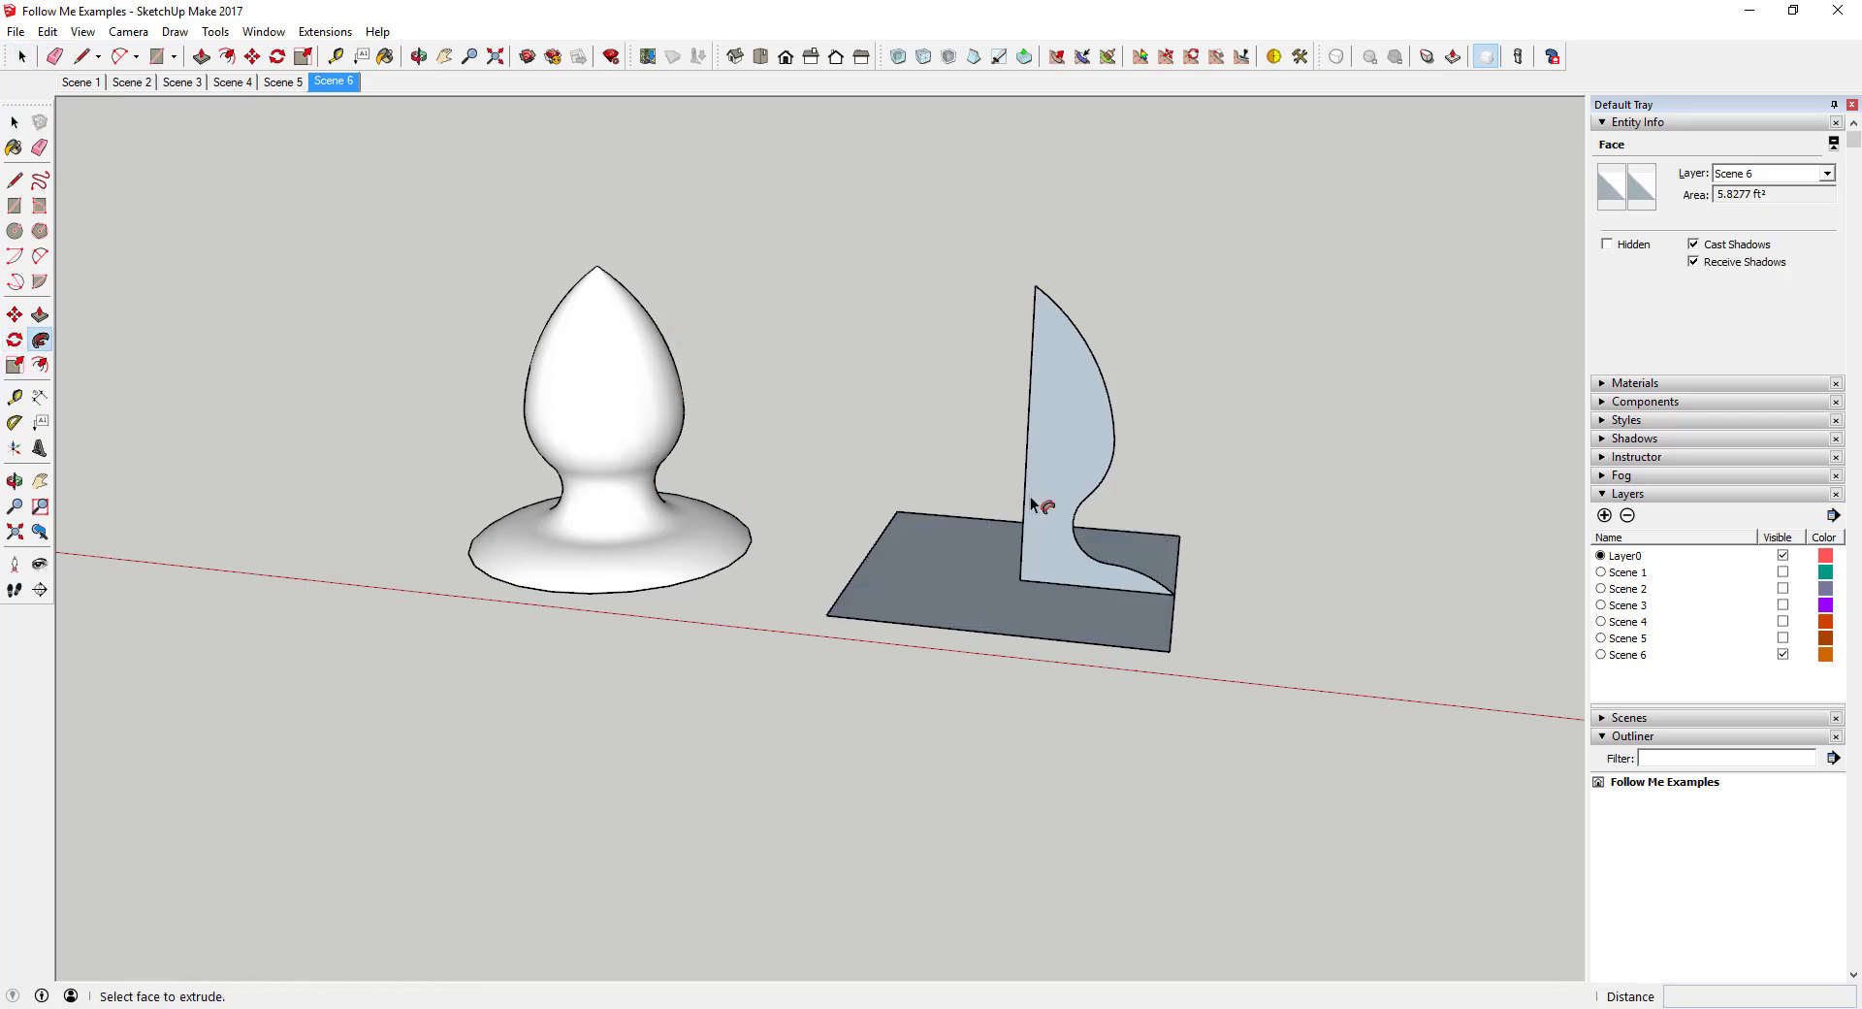
click(1051, 438)
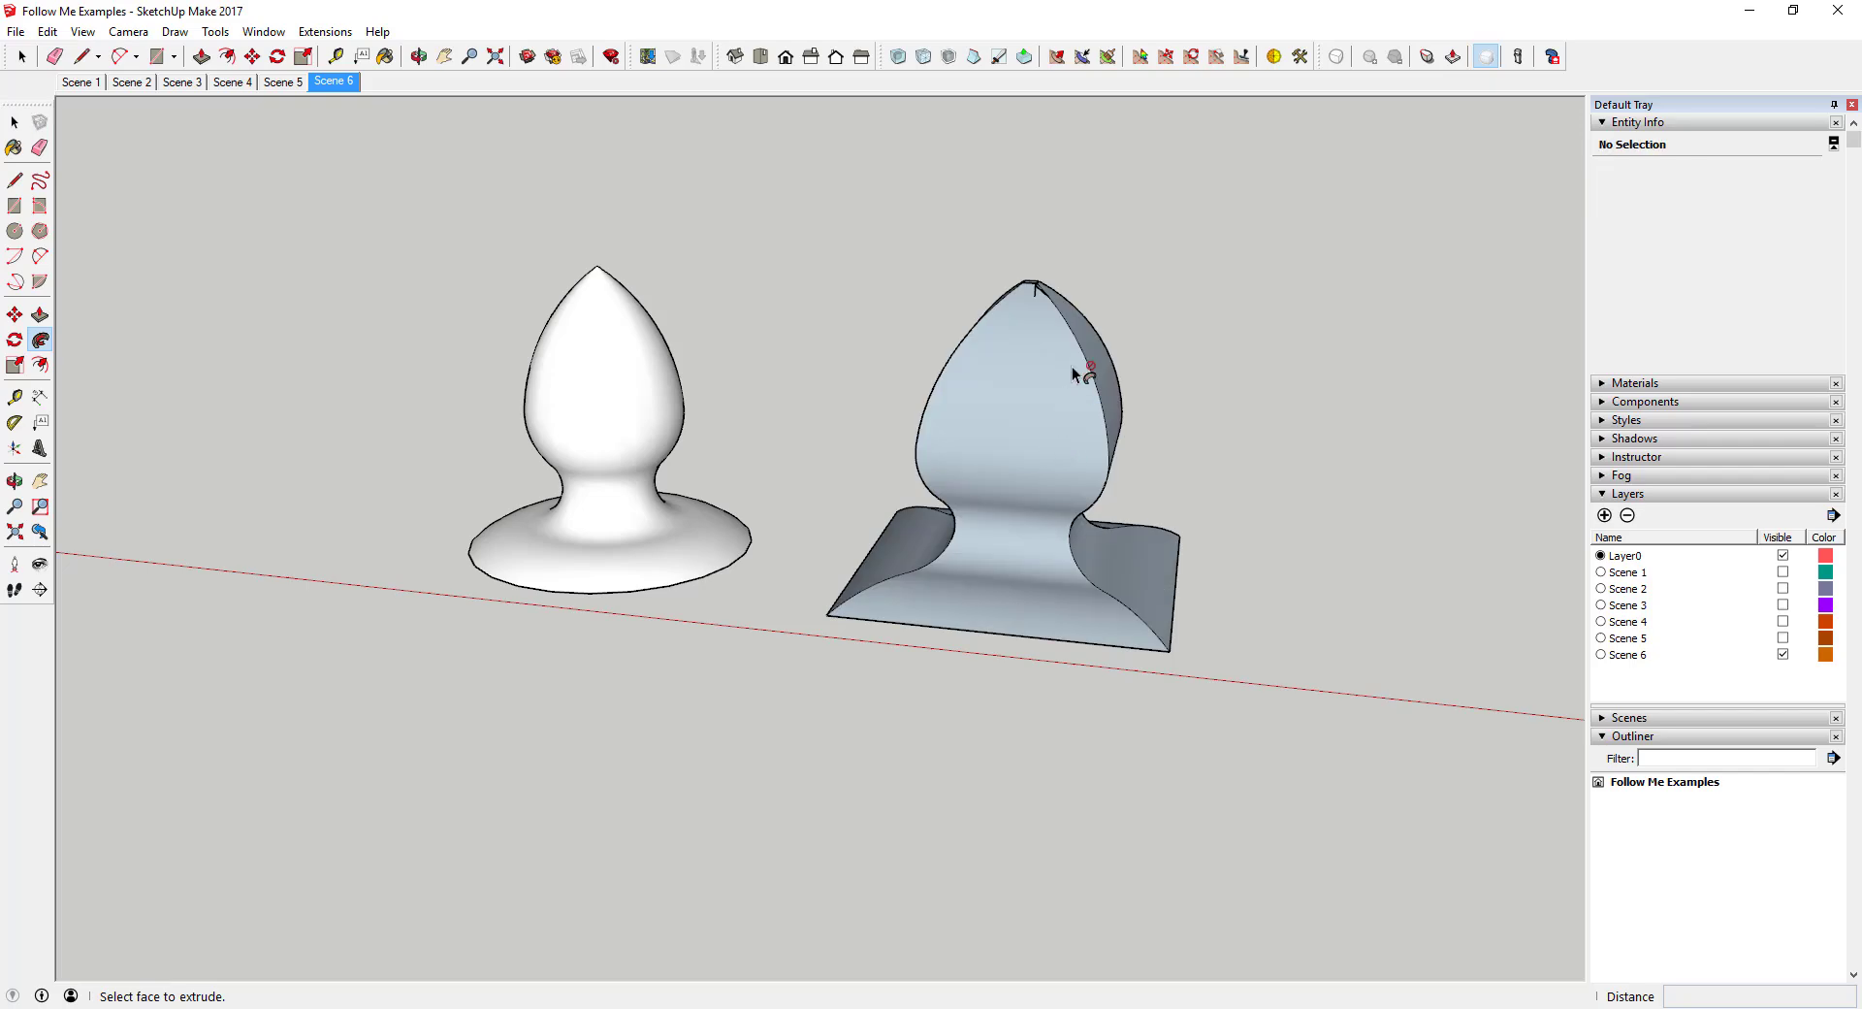
Inspect the tip of the square finial and erase the stray line sticking out near it.
scroll(1050, 277, down, 5)
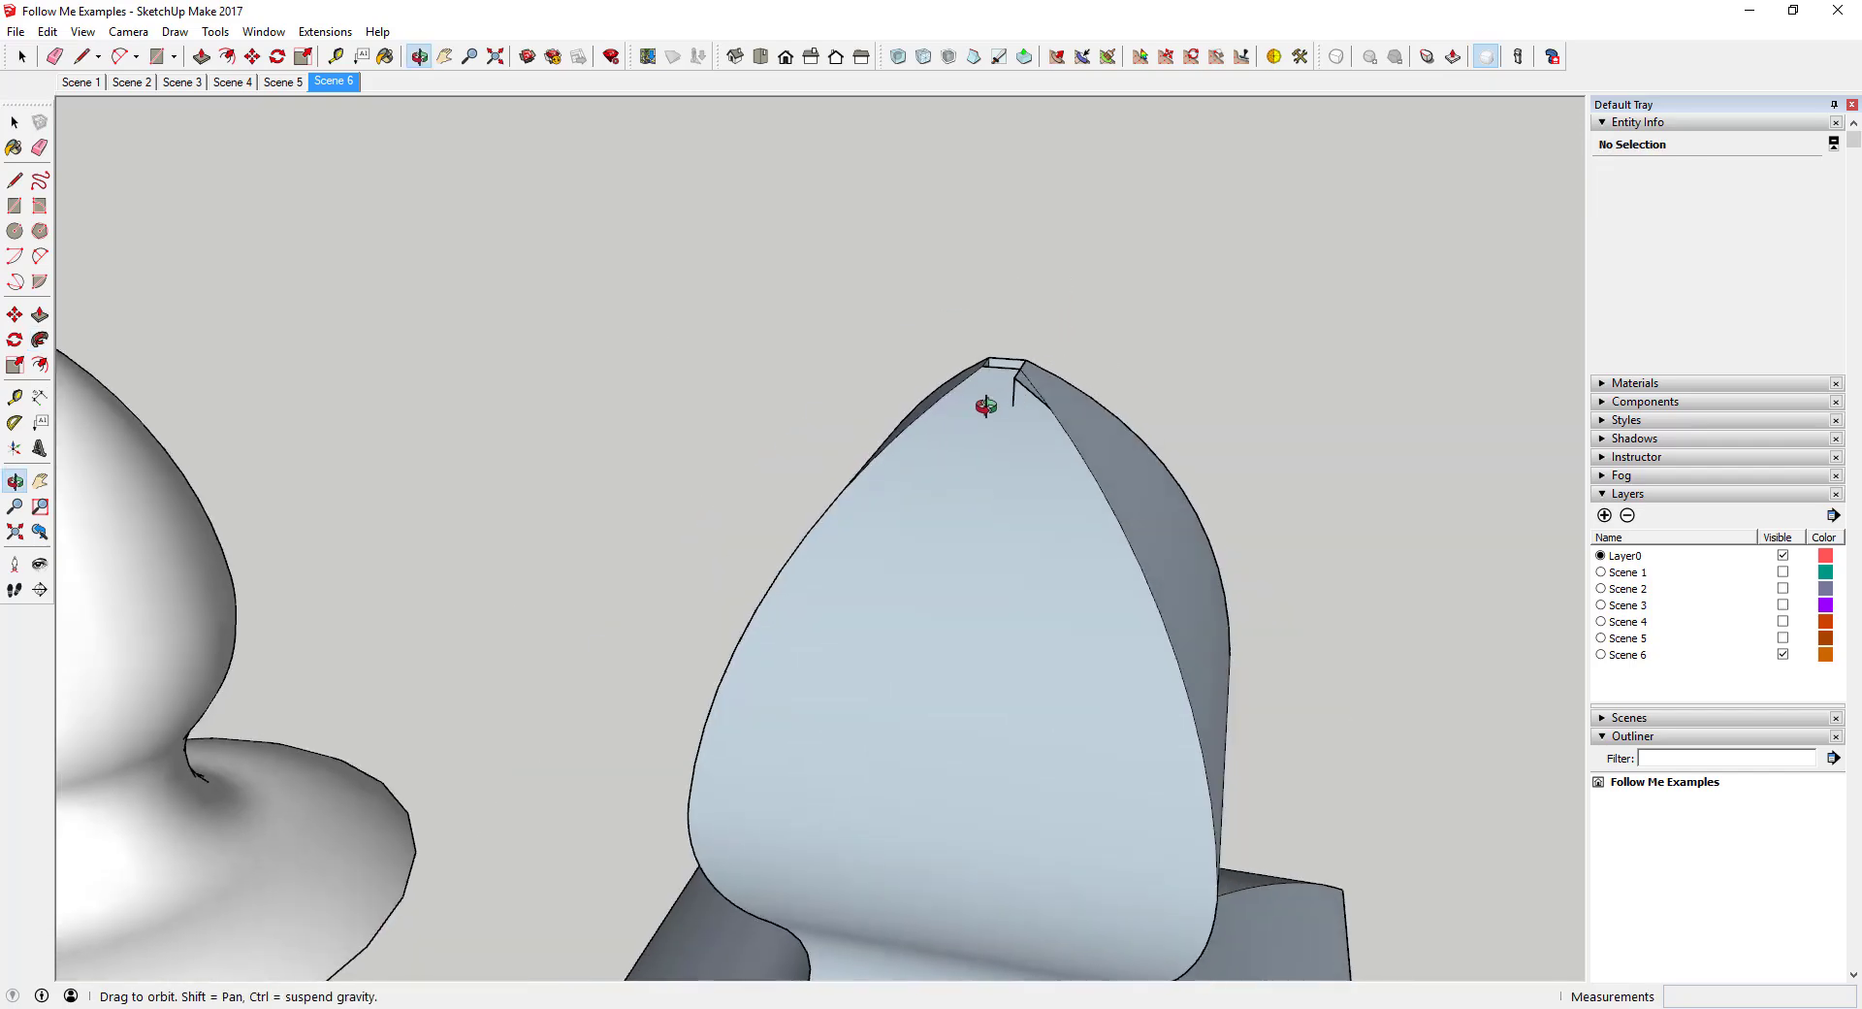
scroll(943, 445, up, 1)
key(e)
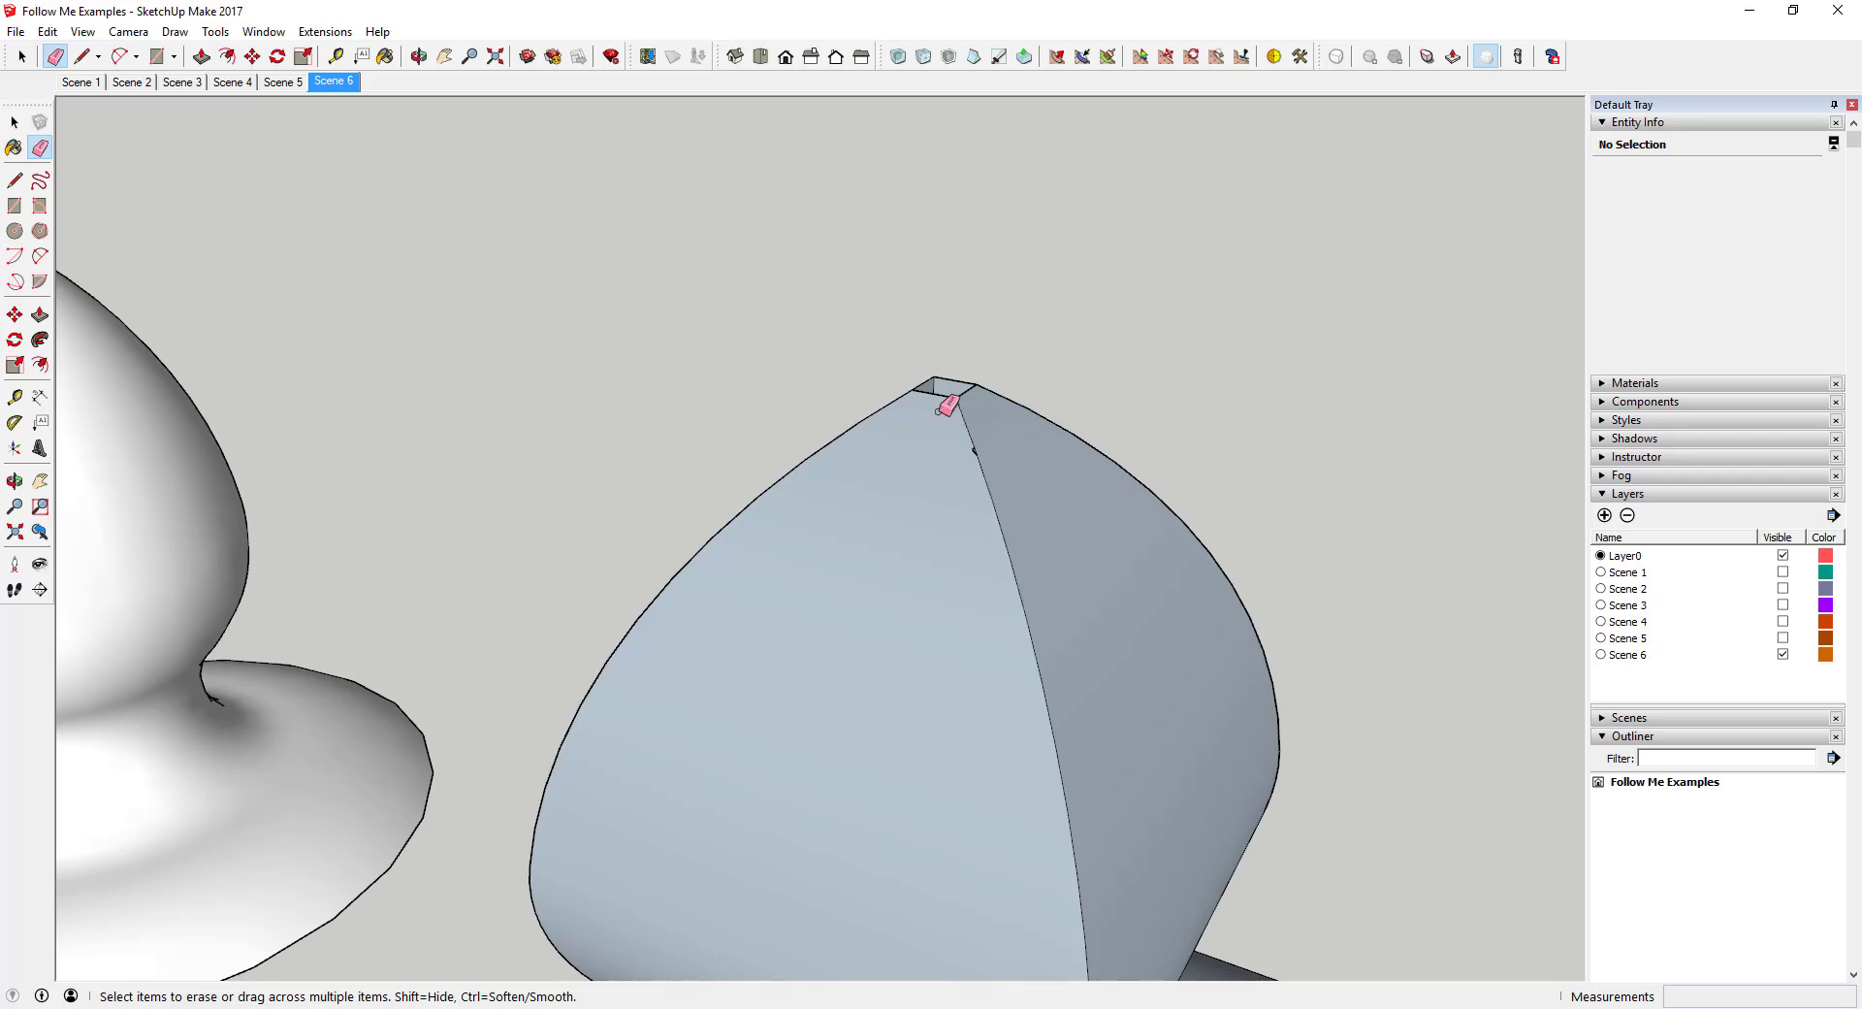
scroll(975, 446, down, 2)
scroll(979, 448, down, 5)
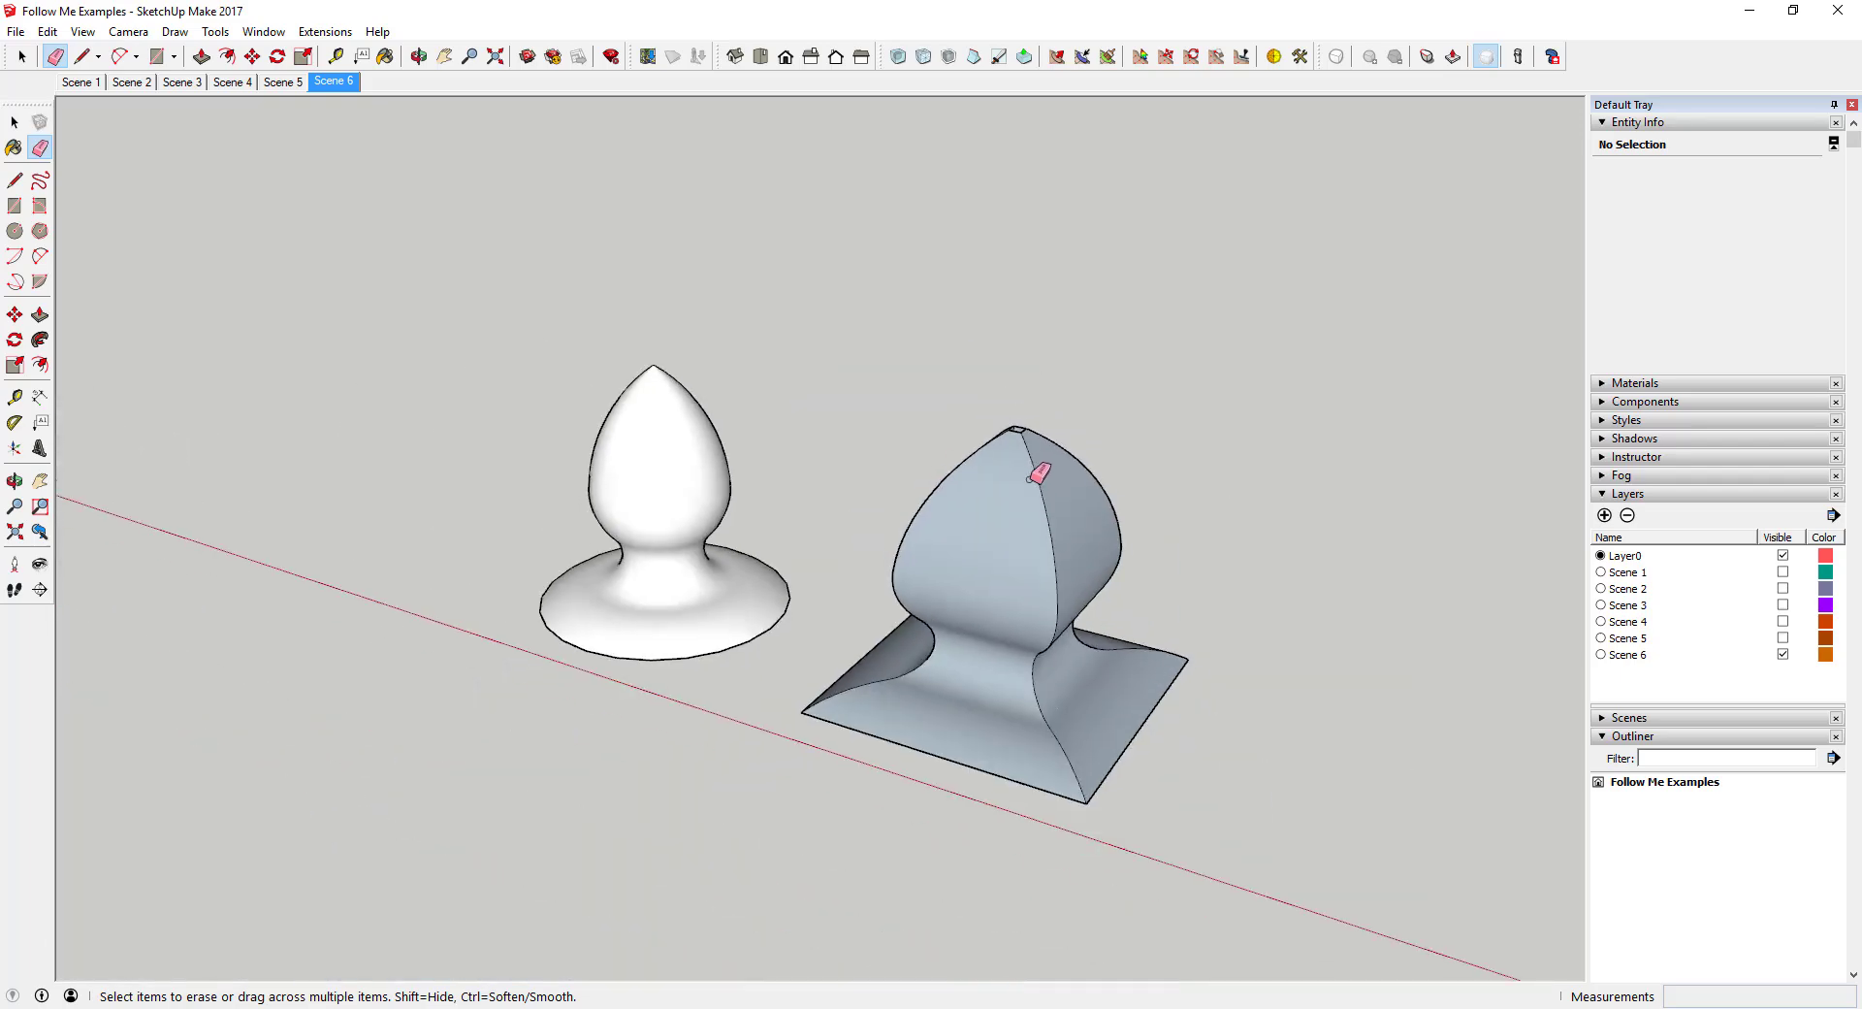
middle_drag(1039, 474, 546, 422)
key(space)
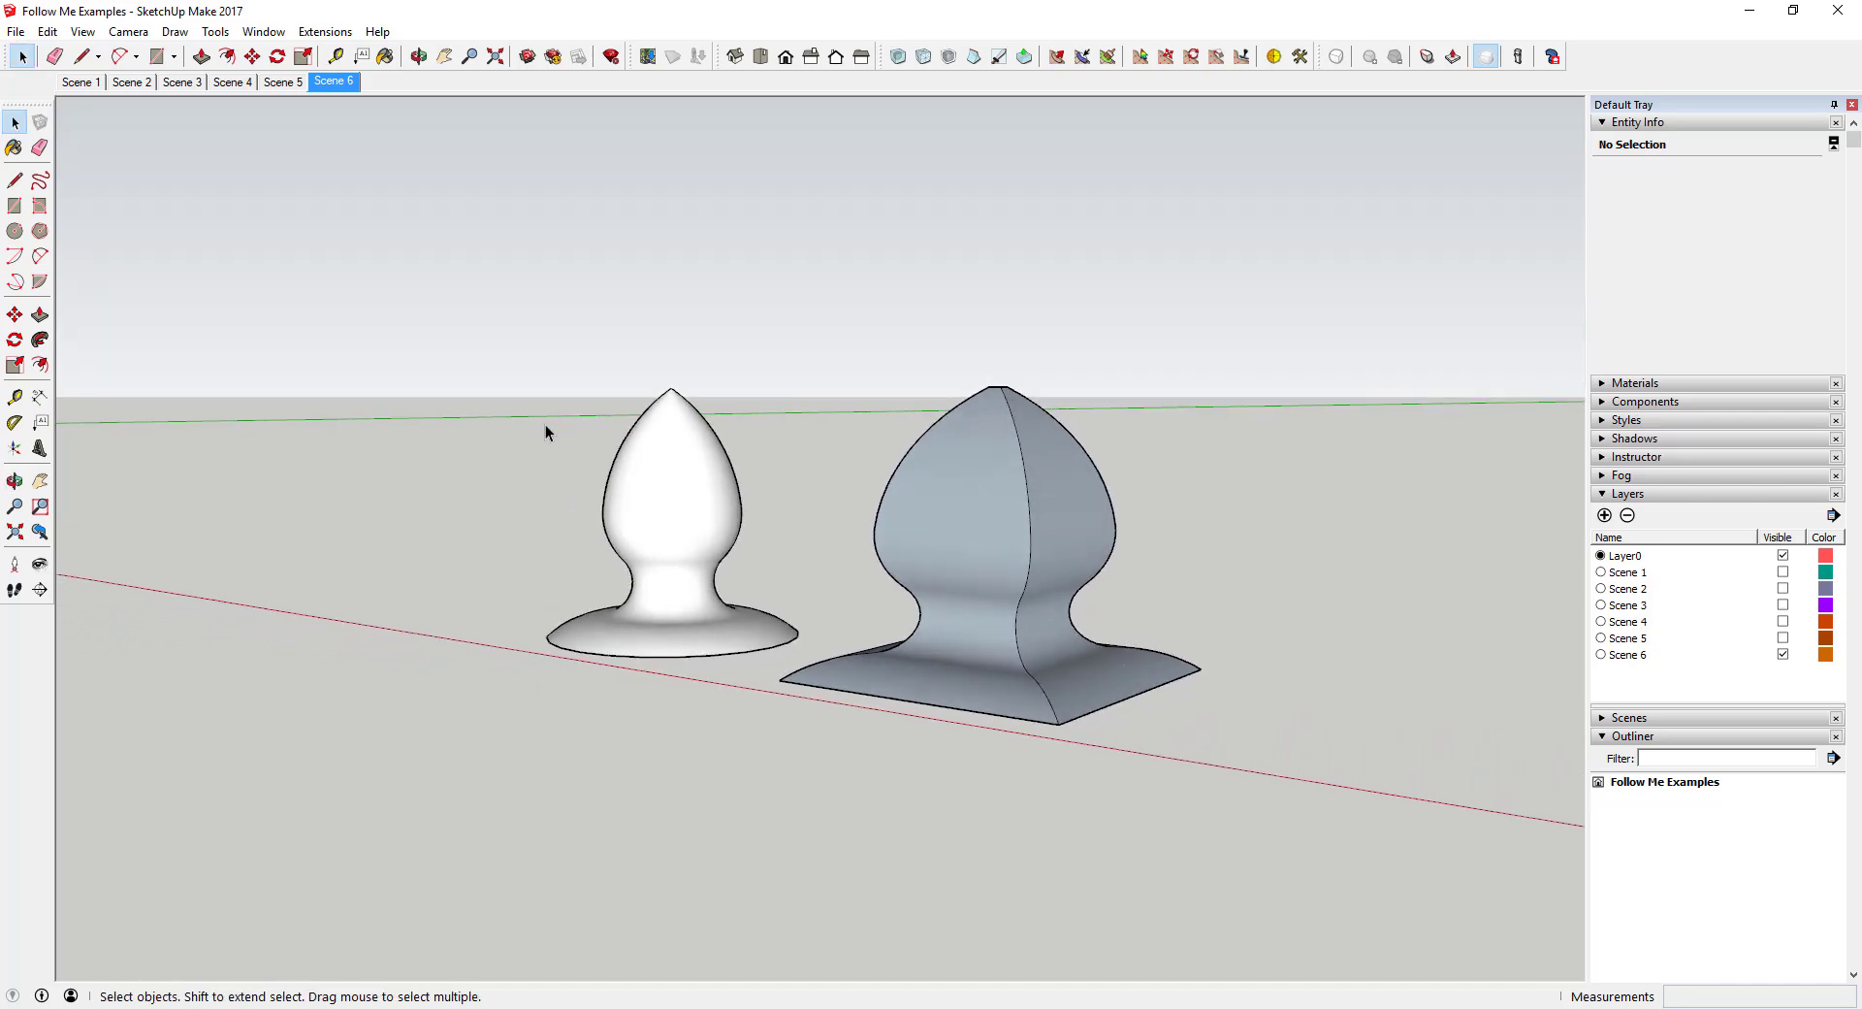
Select the entire square finial and reverse its faces so the white front sides point outward.
triple_click(1007, 487)
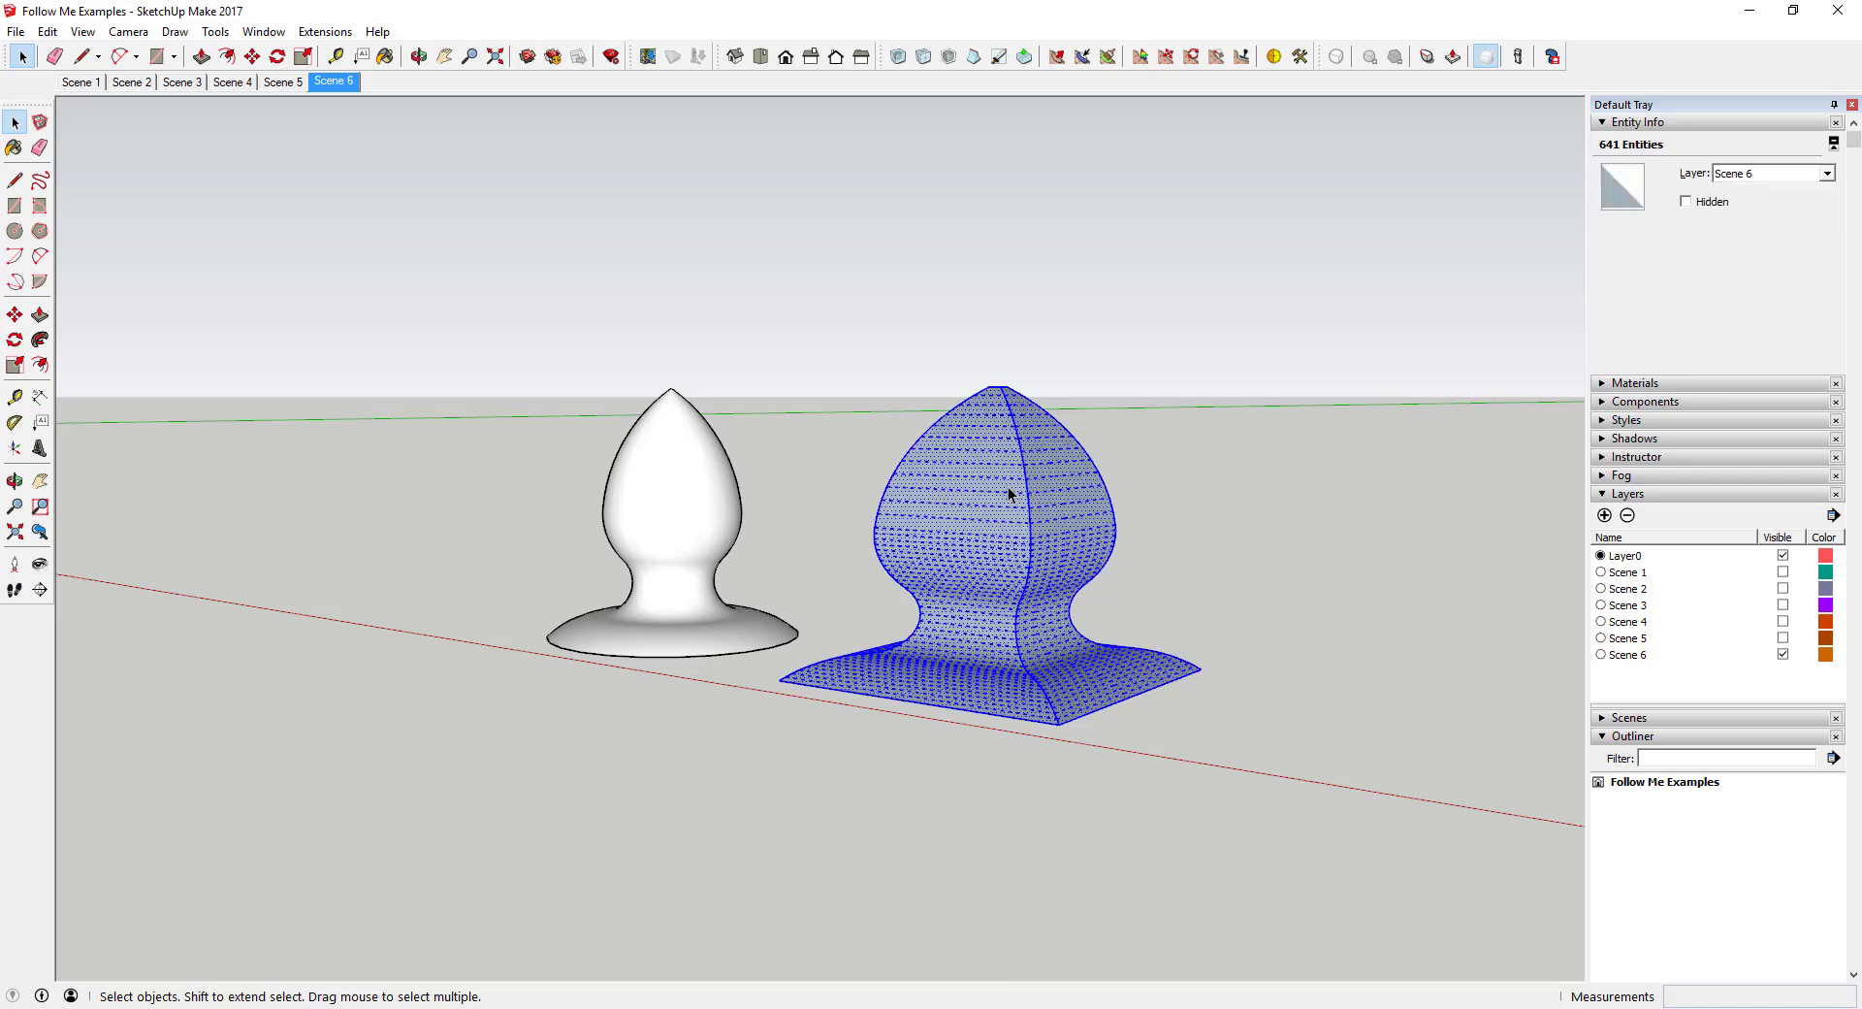
right_click(1009, 485)
click(1077, 697)
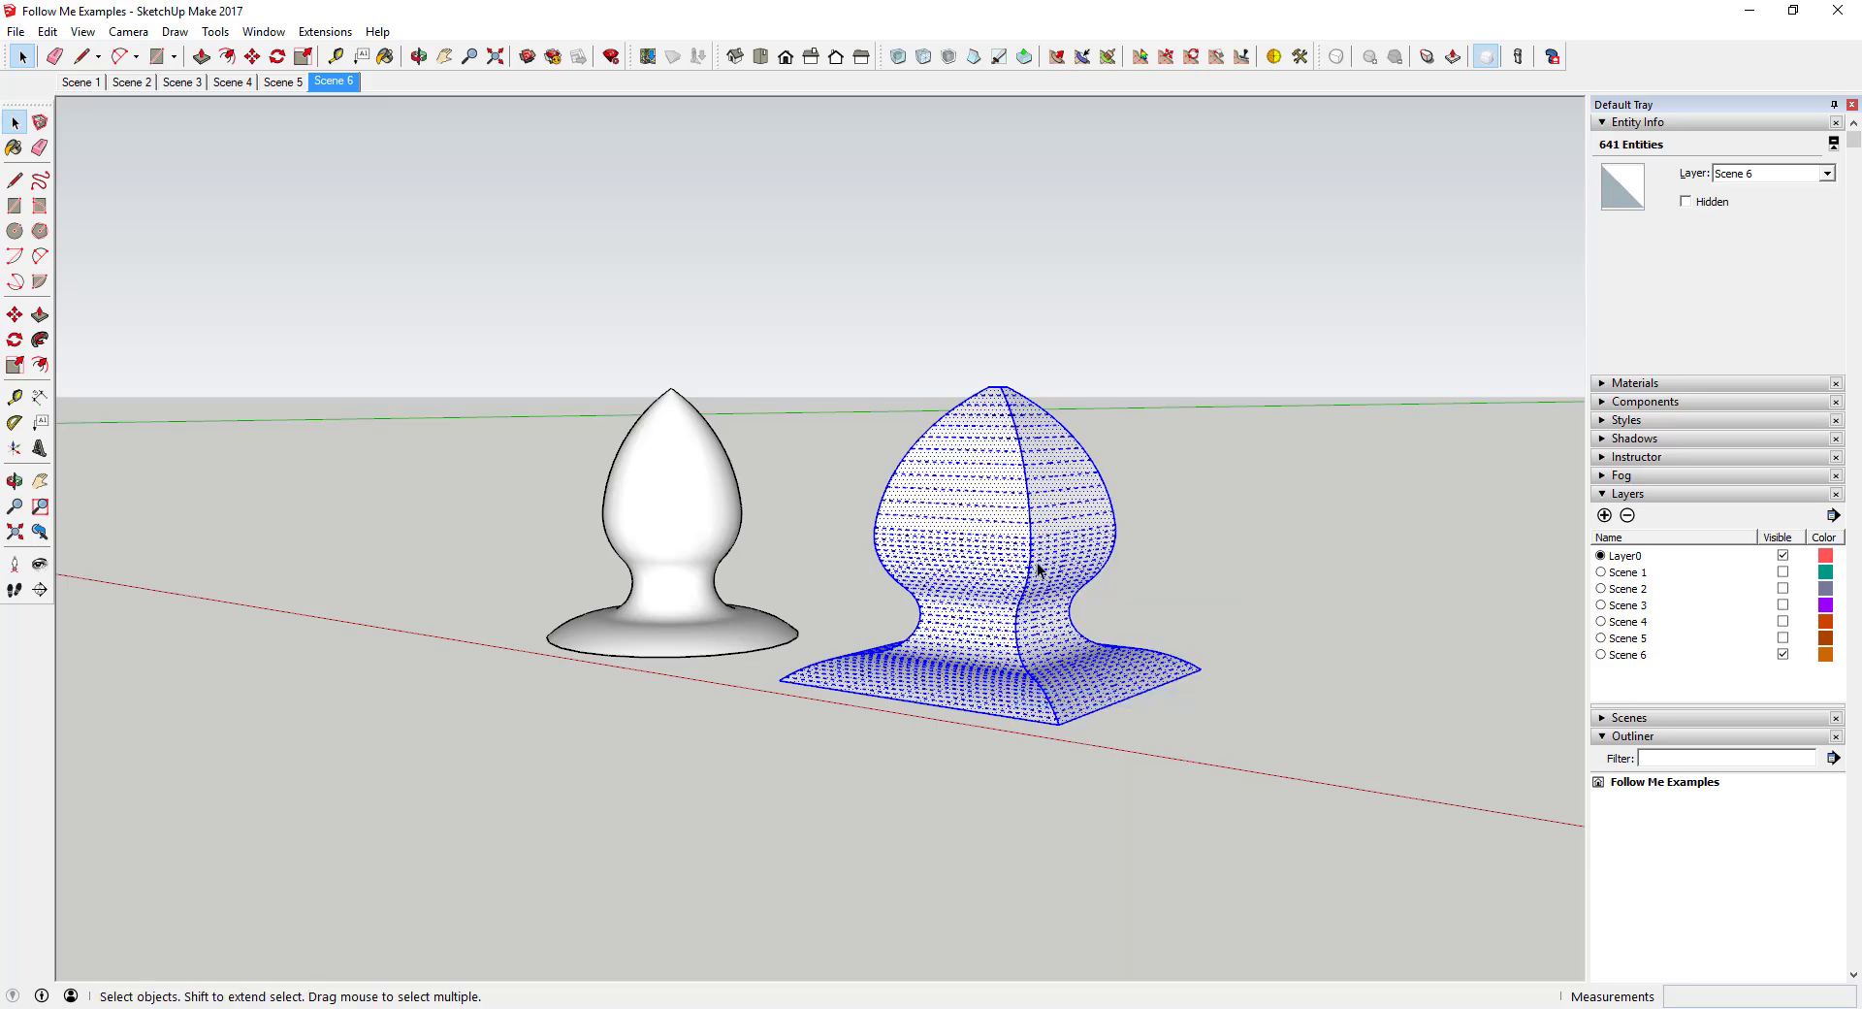
click(948, 406)
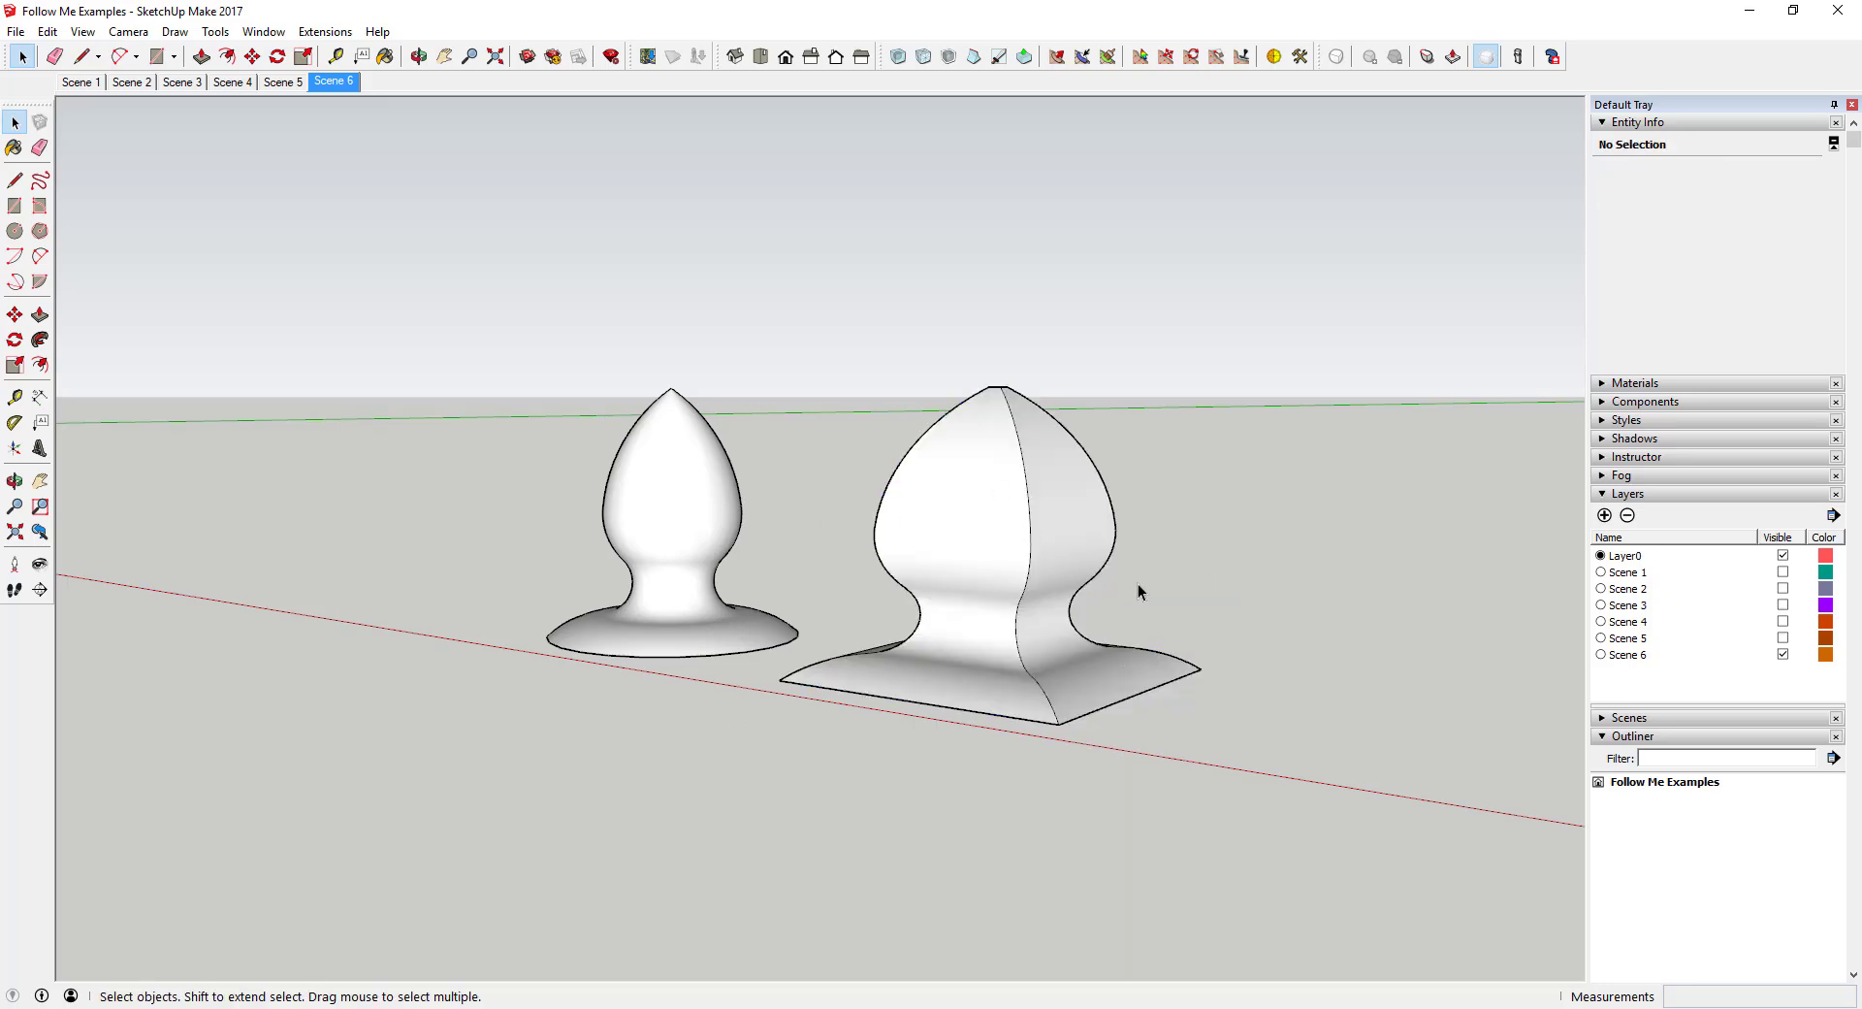